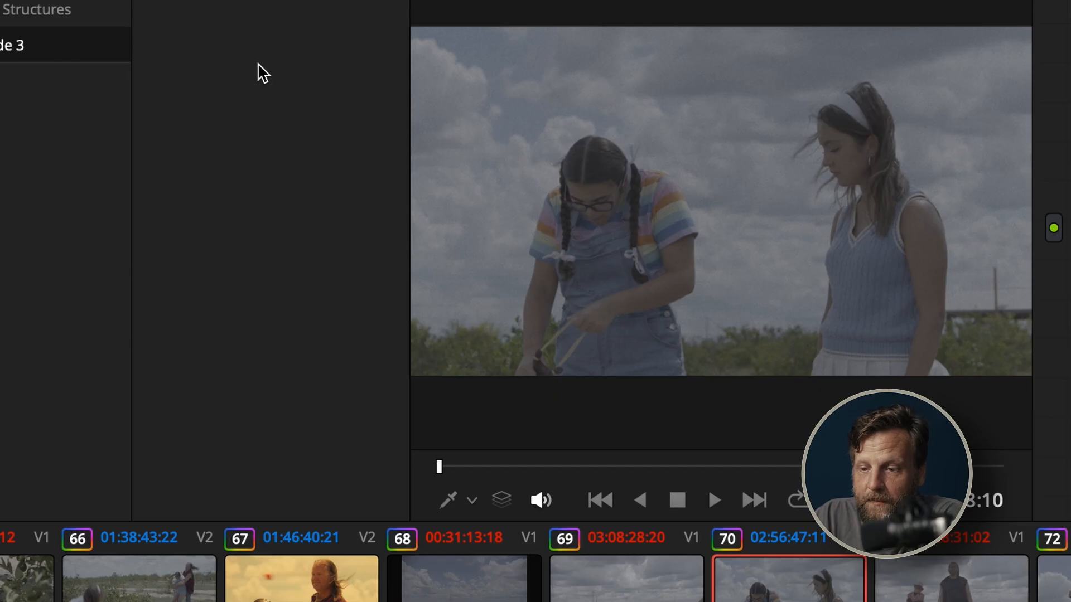
# Import the 3 Strip Technicolor .dpx still from the Desktop into PowerGrade 3 and apply its grade to the current clip
pyautogui.rightClick(262, 73)
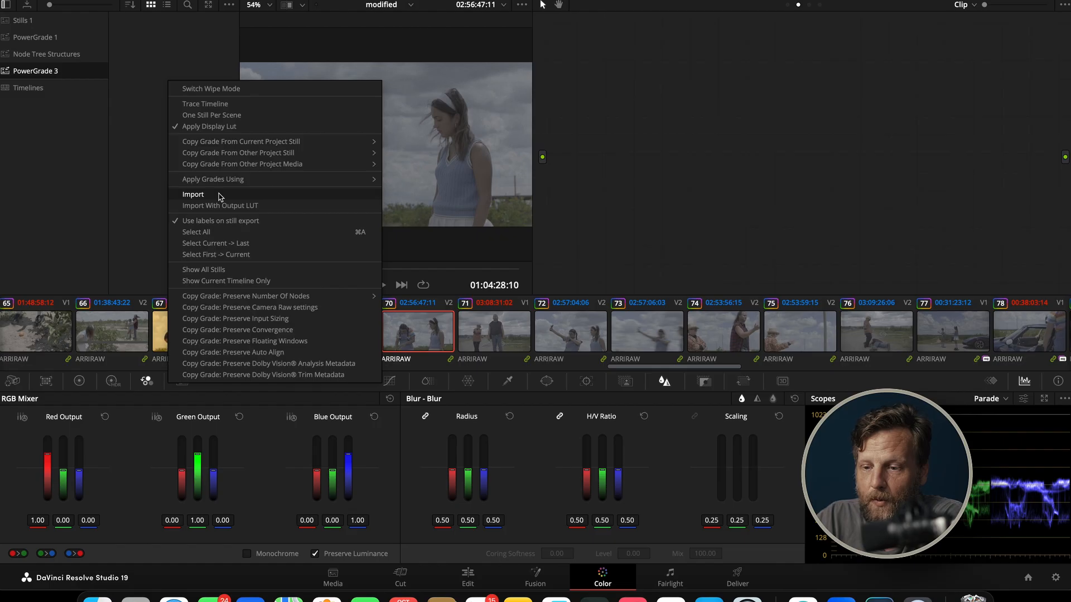
pyautogui.click(367, 308)
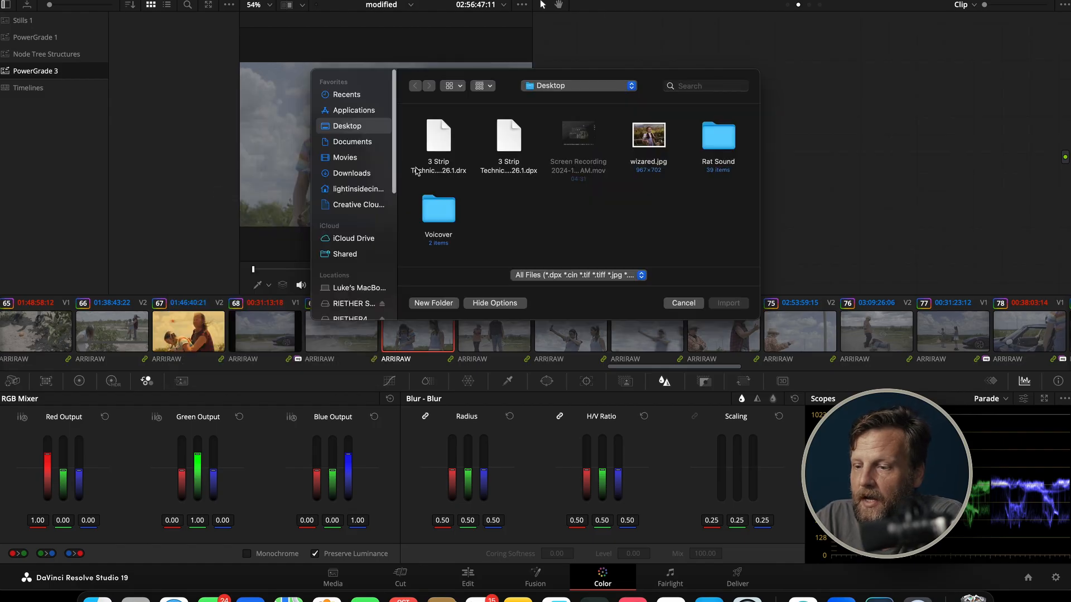
pyautogui.click(504, 132)
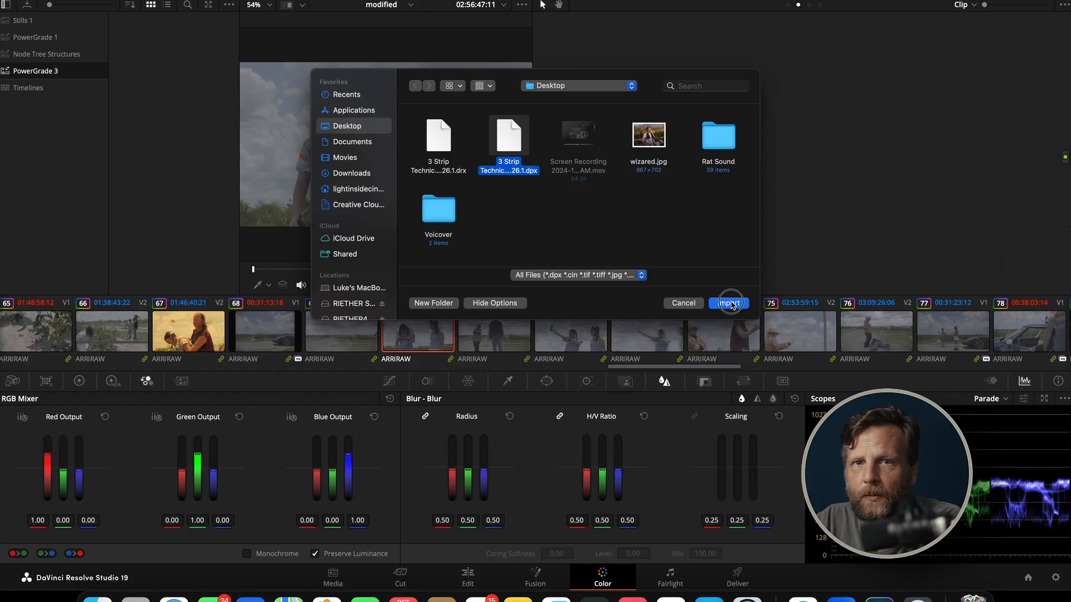
pyautogui.click(966, 574)
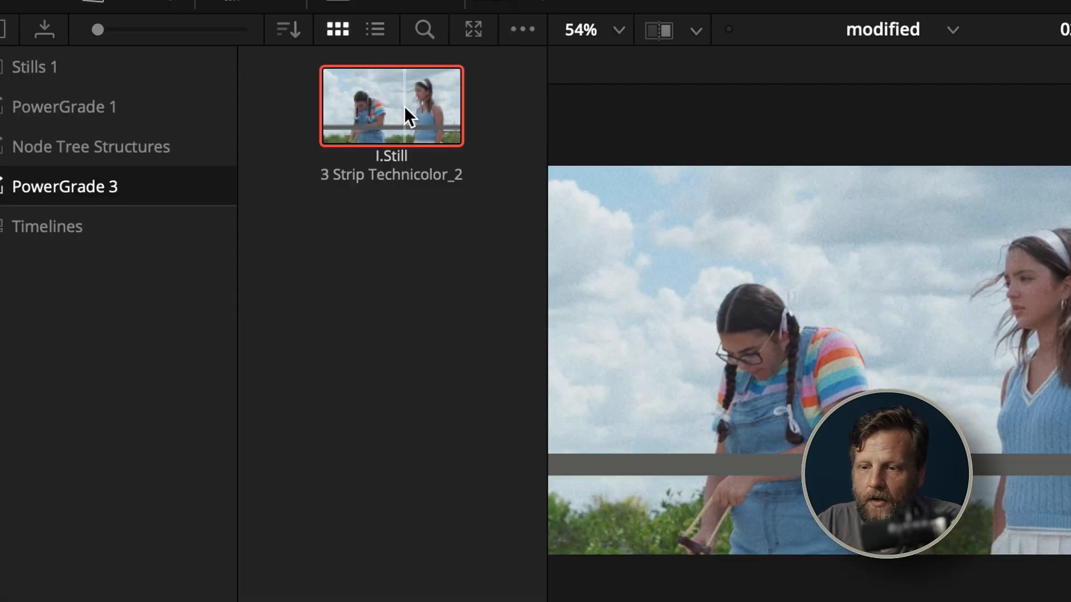
pyautogui.rightClick(404, 106)
pyautogui.click(444, 190)
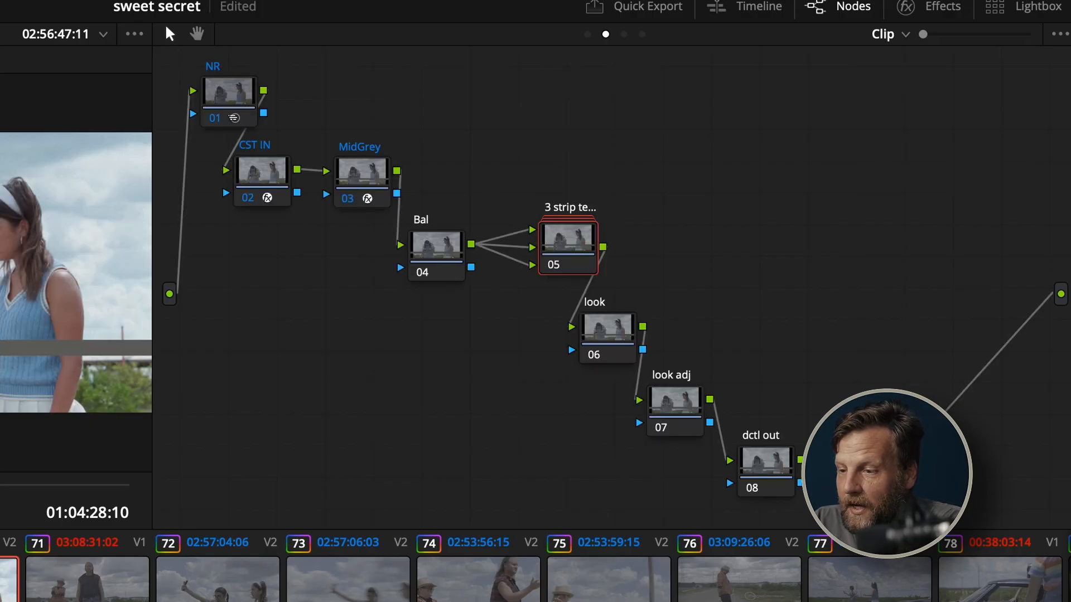
# Review the project's color management settings, covering color science, timeline and output color spaces, and lookup tables
pyautogui.hotkey('shift', '9')
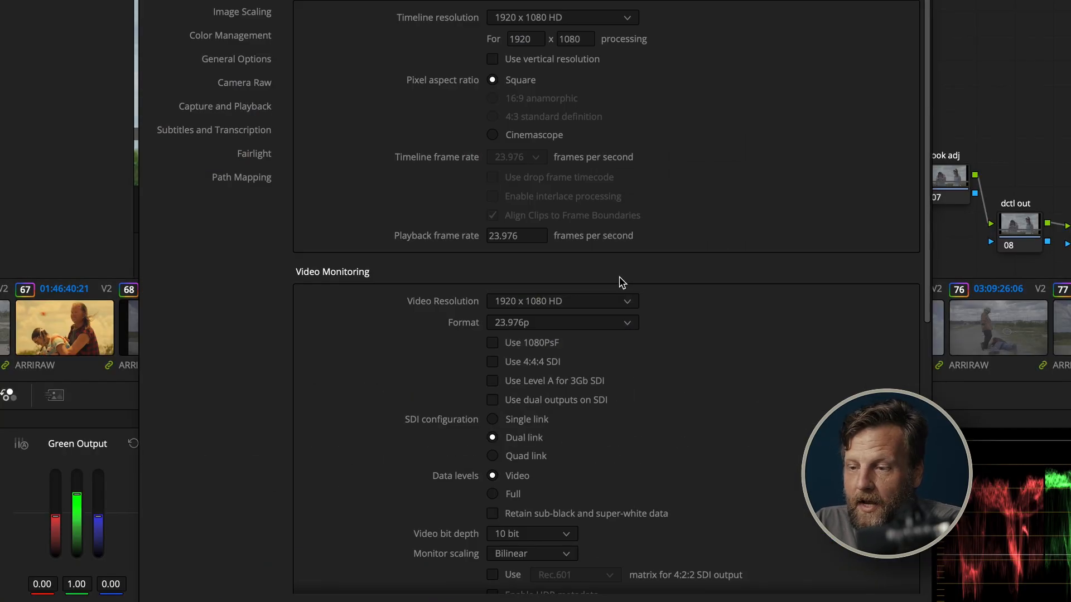
pyautogui.click(203, 35)
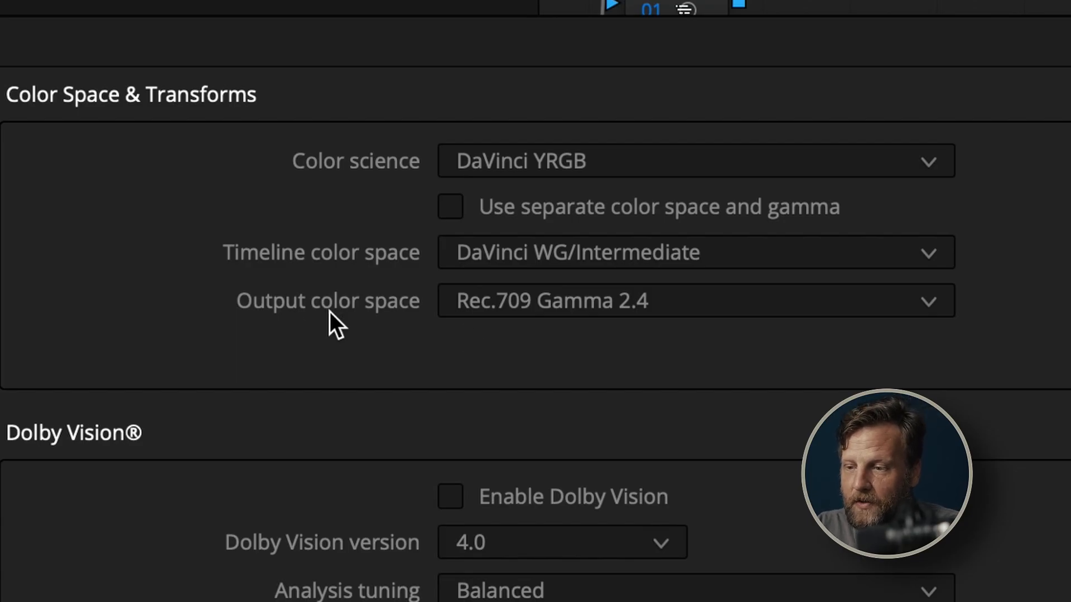
pyautogui.scroll(-5, 625, 355)
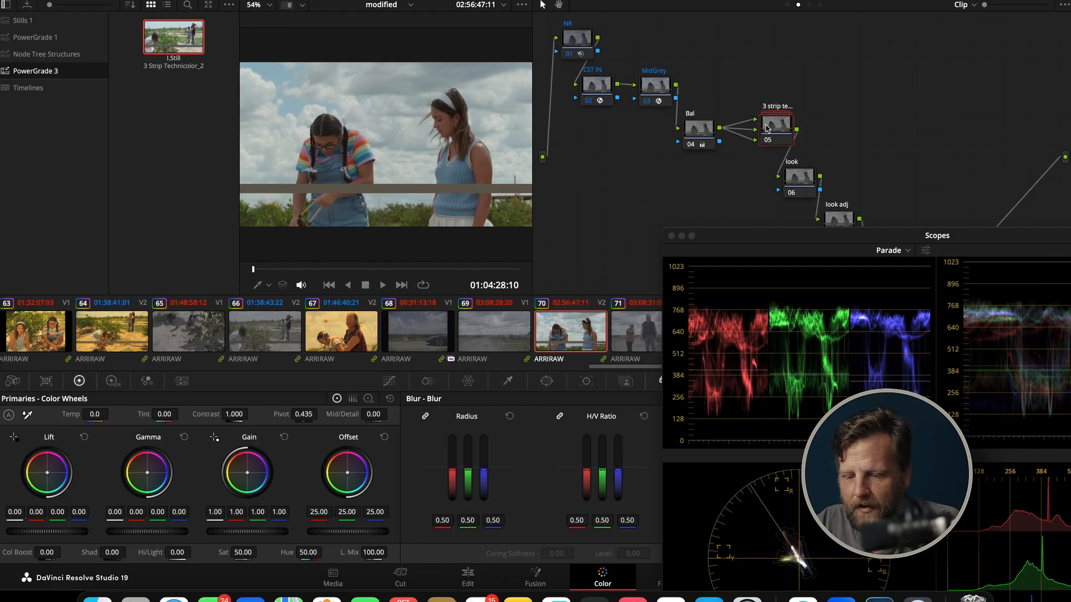
# Open the inner node tree of the 3 strip compound node and display the RGB Mixer for its red node
pyautogui.rightClick(769, 127)
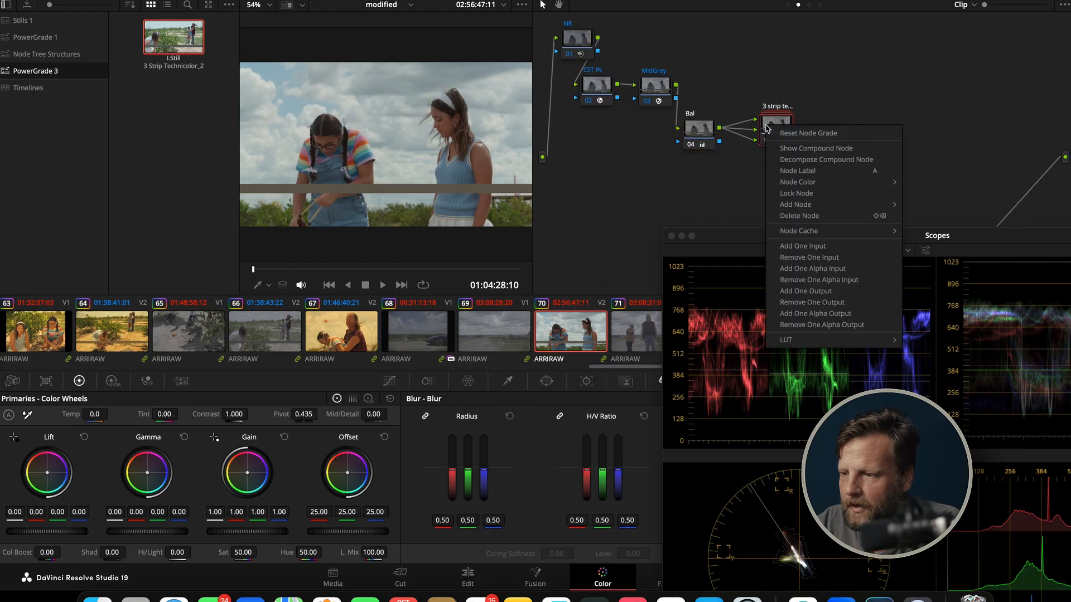
pyautogui.click(791, 149)
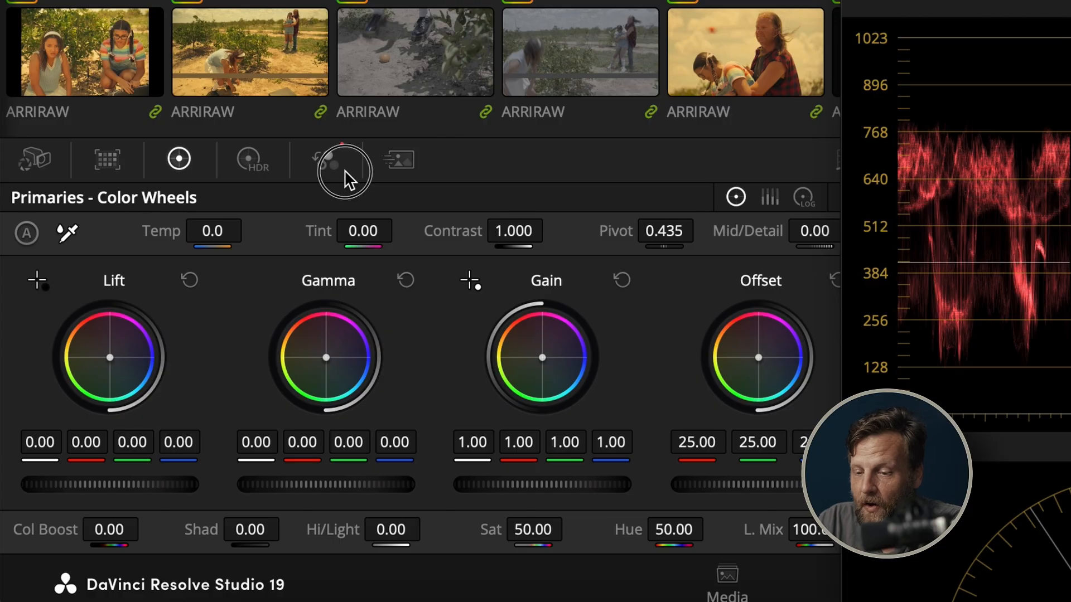
pyautogui.click(152, 384)
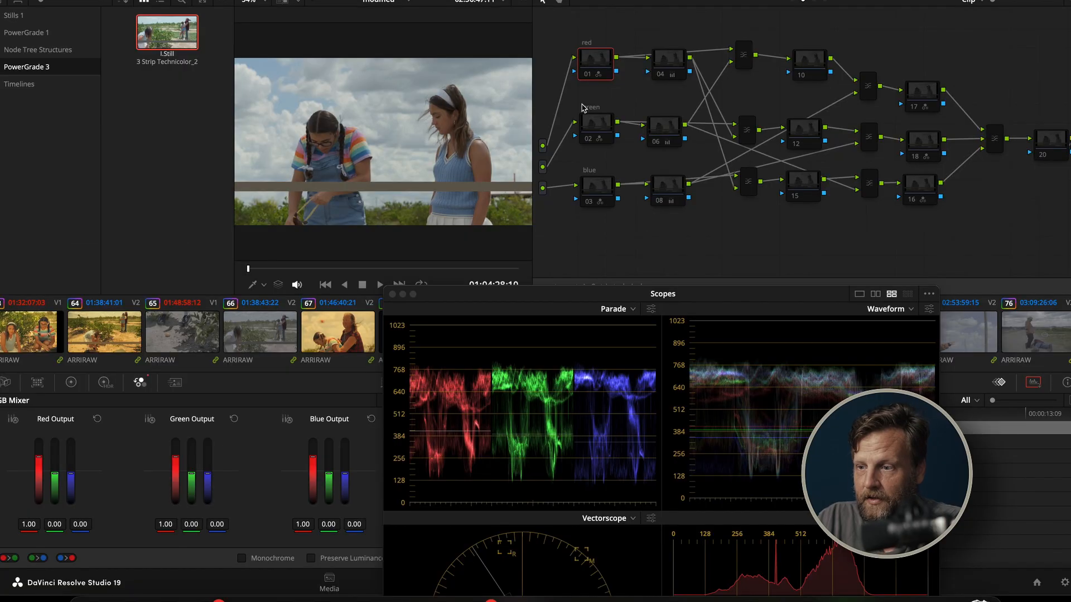
# Enable the red, green and blue channel nodes 01, 02 and 03 inside the compound node
pyautogui.moveTo(602, 66); pyautogui.dragTo(597, 62)
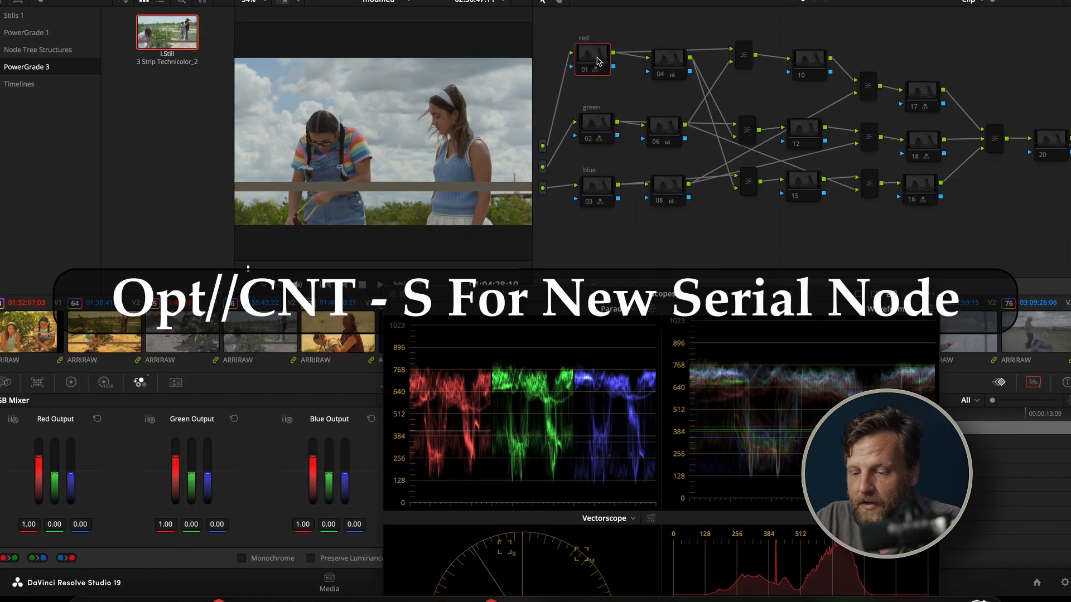
pyautogui.press('super+d')
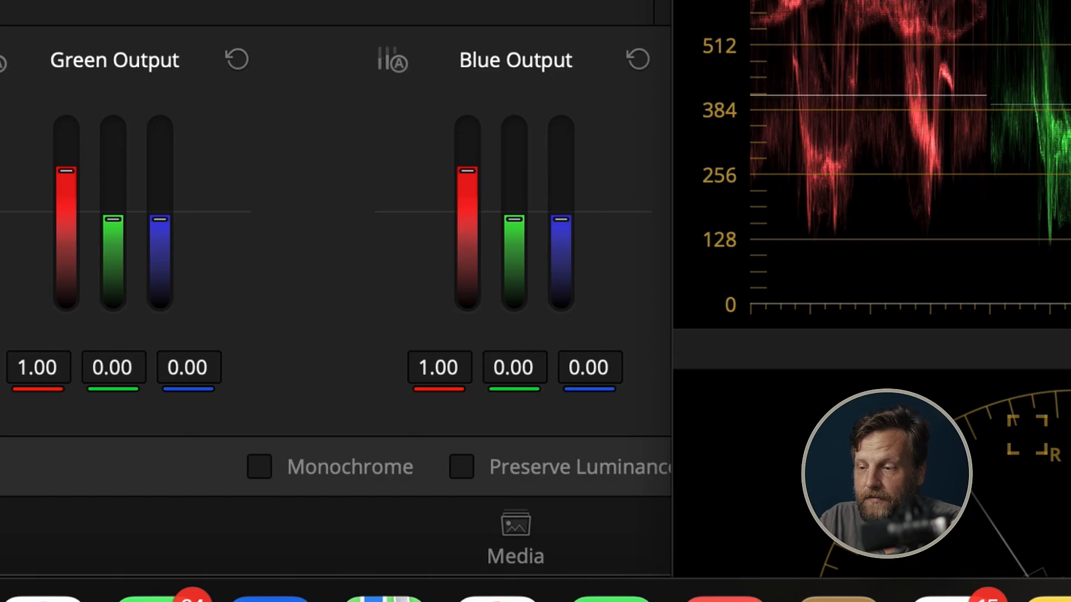
pyautogui.click(593, 126)
pyautogui.press('super+d')
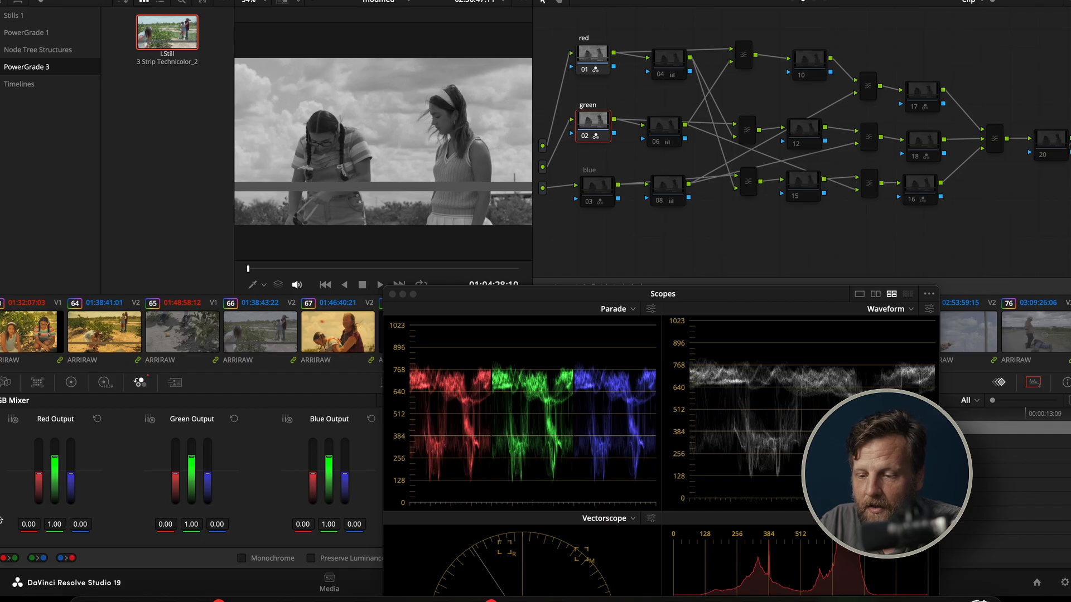
pyautogui.click(592, 184)
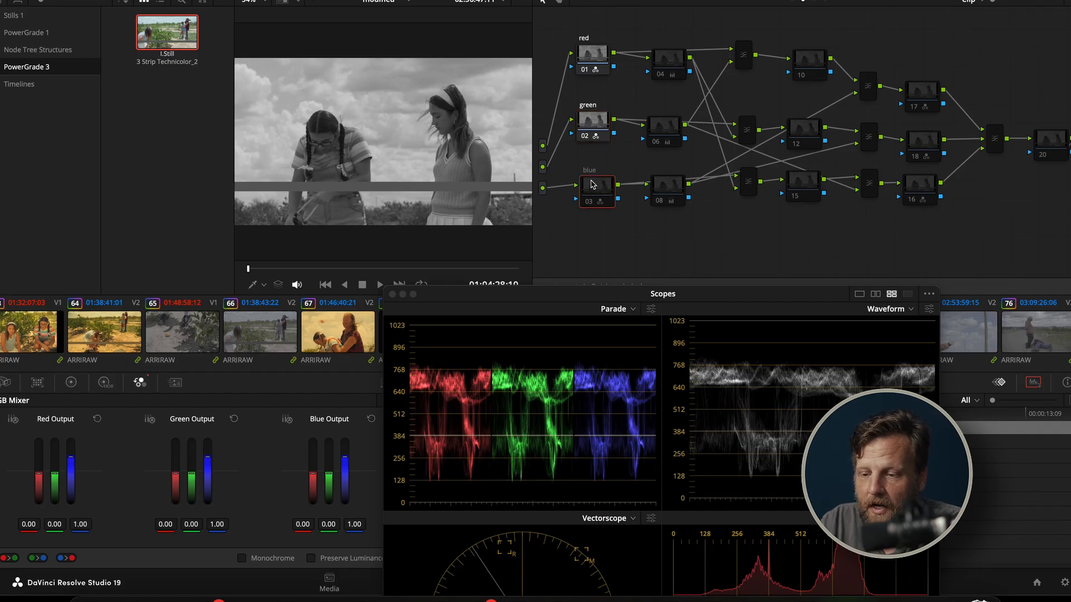
pyautogui.press('super+d')
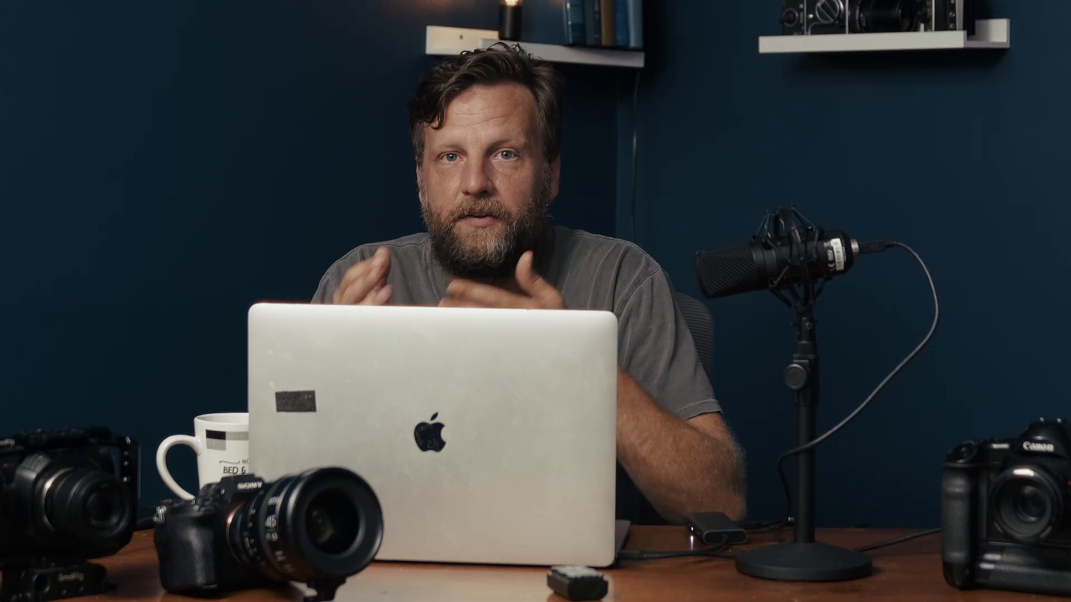
# Display the primary color wheels for node 08 in the blue row
pyautogui.click(259, 117)
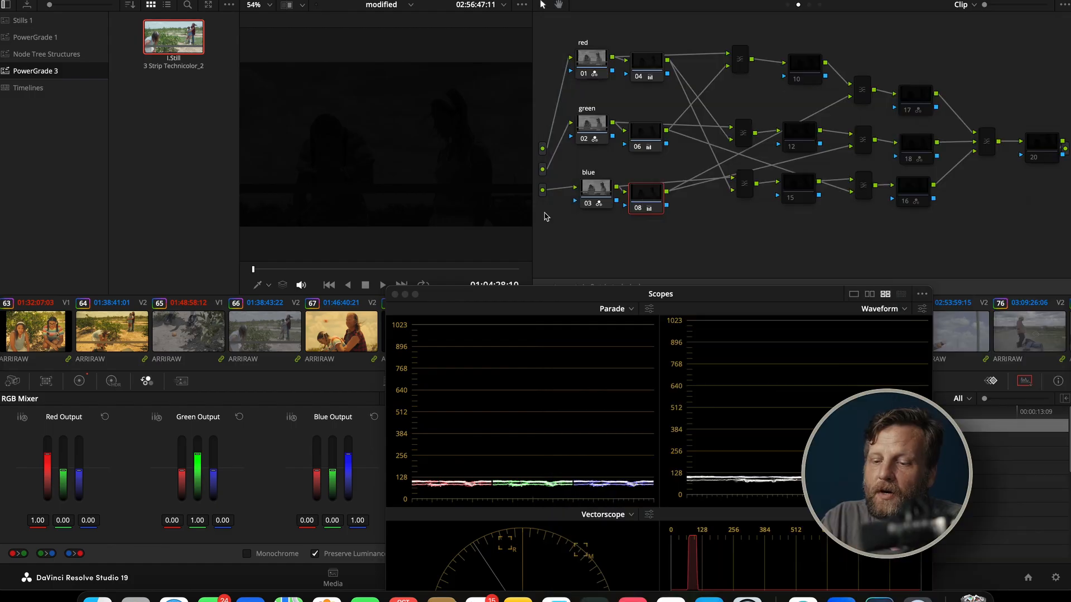
pyautogui.click(80, 381)
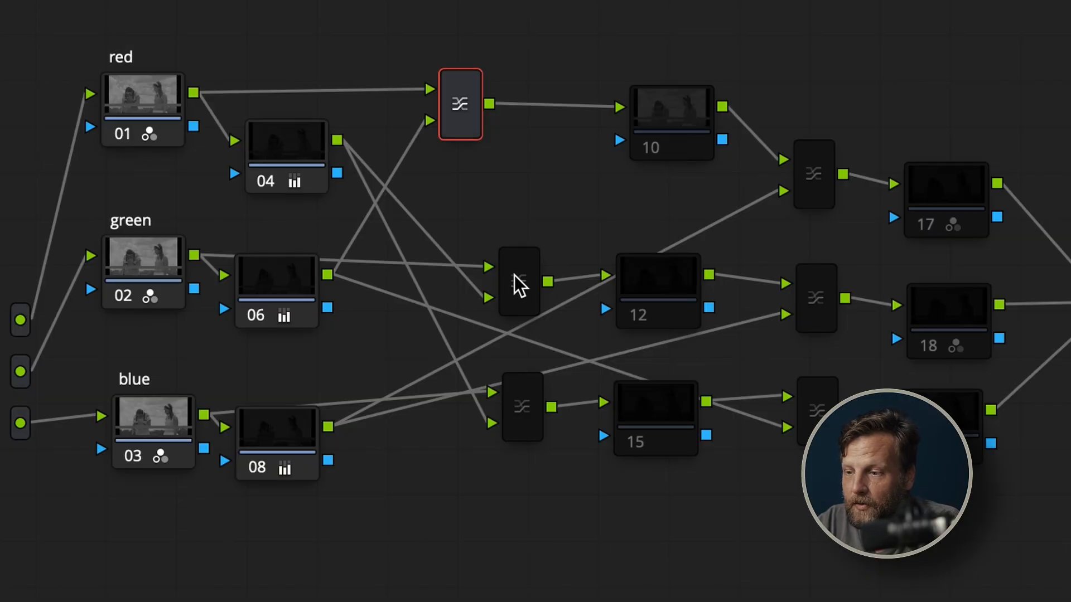
# Move the first layer mixers of the green and blue rows and nodes 10 and 12 nearer the channel nodes, enabling both nodes
pyautogui.moveTo(513, 274); pyautogui.dragTo(459, 250)
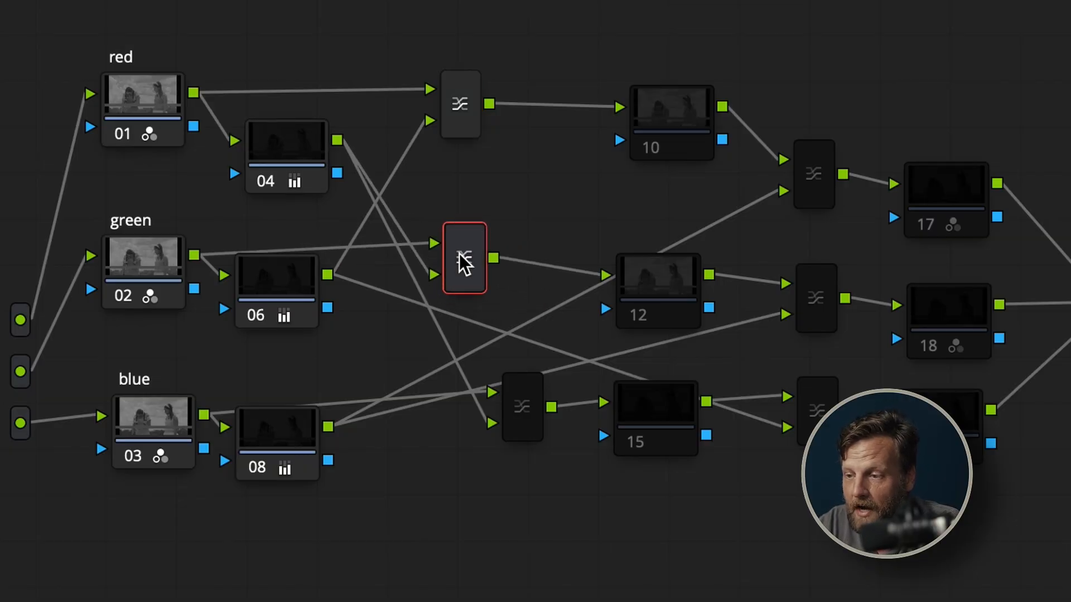
pyautogui.moveTo(524, 421); pyautogui.dragTo(476, 433)
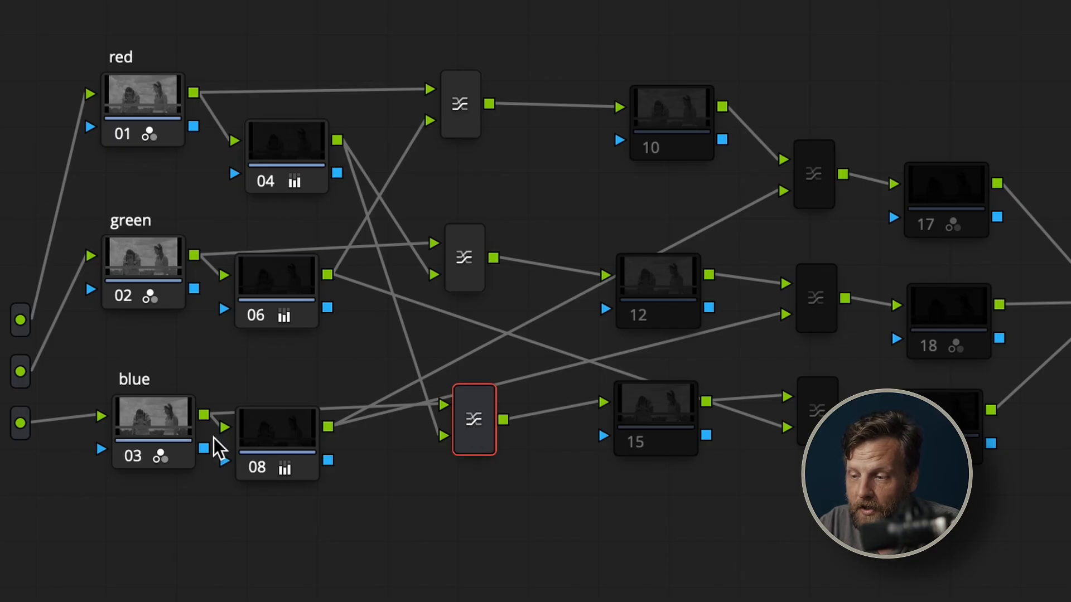
pyautogui.moveTo(681, 136); pyautogui.dragTo(616, 136)
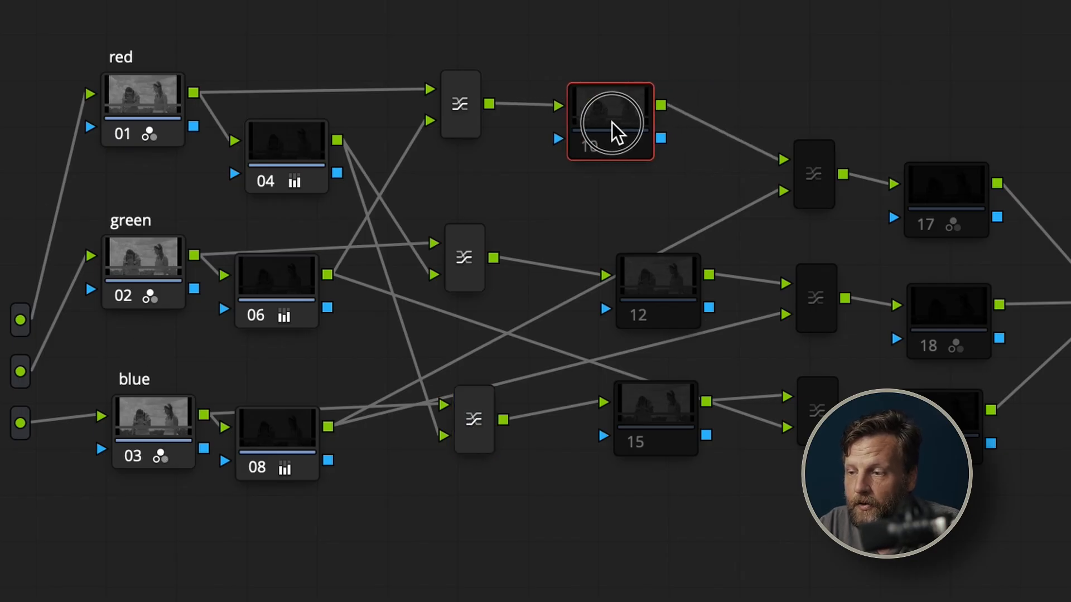
pyautogui.moveTo(661, 288); pyautogui.dragTo(609, 299)
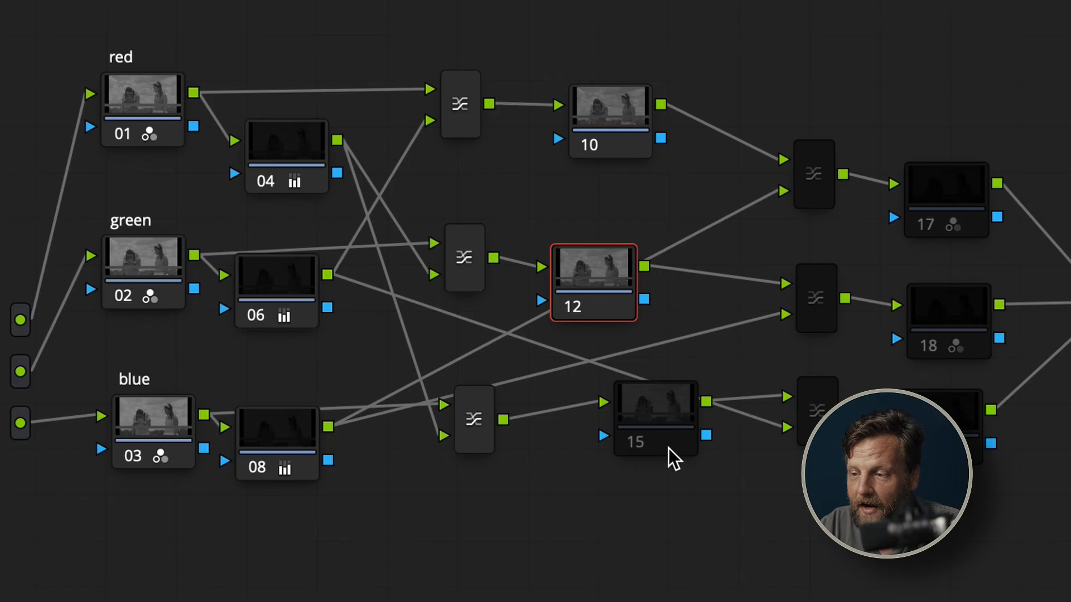
# Enable node 15 in the blue row, keeping it at its original place in the node graph
pyautogui.moveTo(647, 443); pyautogui.dragTo(589, 444)
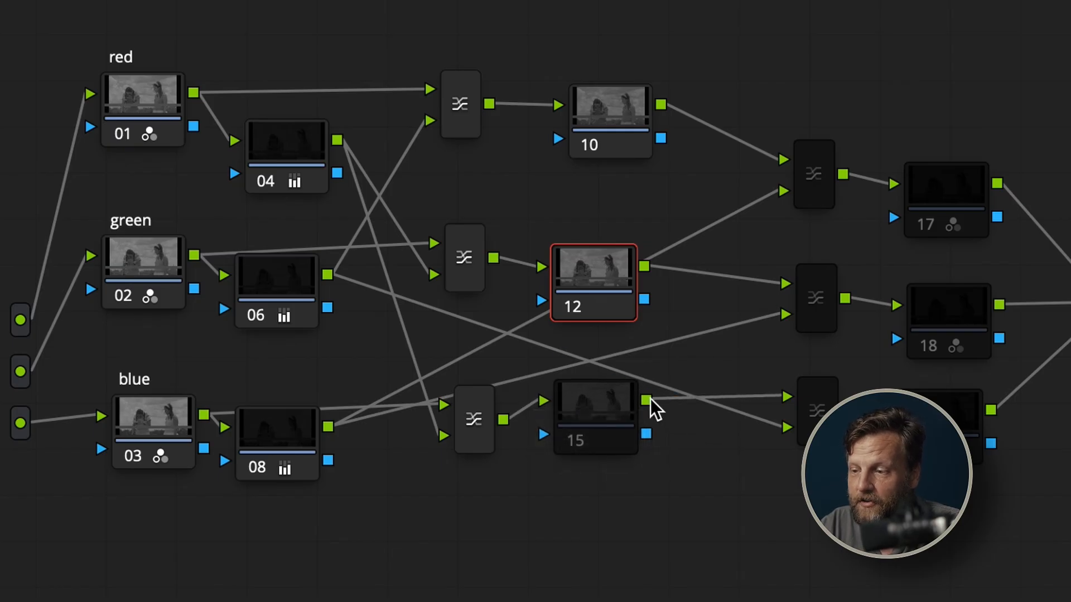
pyautogui.press('super+z')
pyautogui.press('super+d')
pyautogui.click(639, 429)
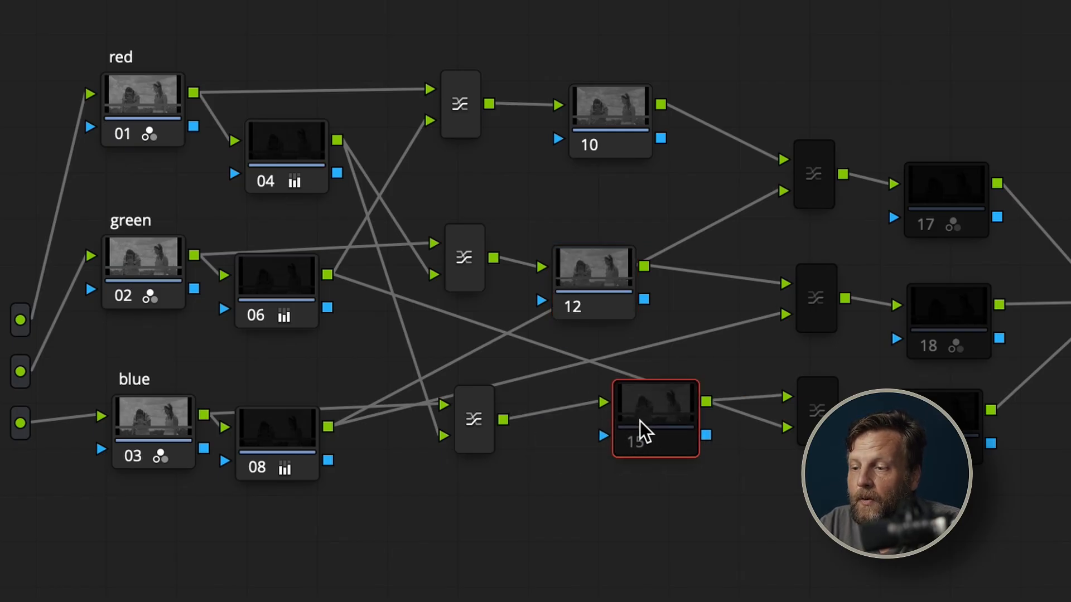
pyautogui.press('super+d')
# Reposition nodes 04, 06 and 08 so they sit farther from their red, green and blue channel nodes
pyautogui.moveTo(278, 168); pyautogui.dragTo(294, 144)
pyautogui.moveTo(298, 269)
pyautogui.mouseDown()
pyautogui.moveTo(347, 280)
pyautogui.moveTo(310, 277)
pyautogui.mouseUp()
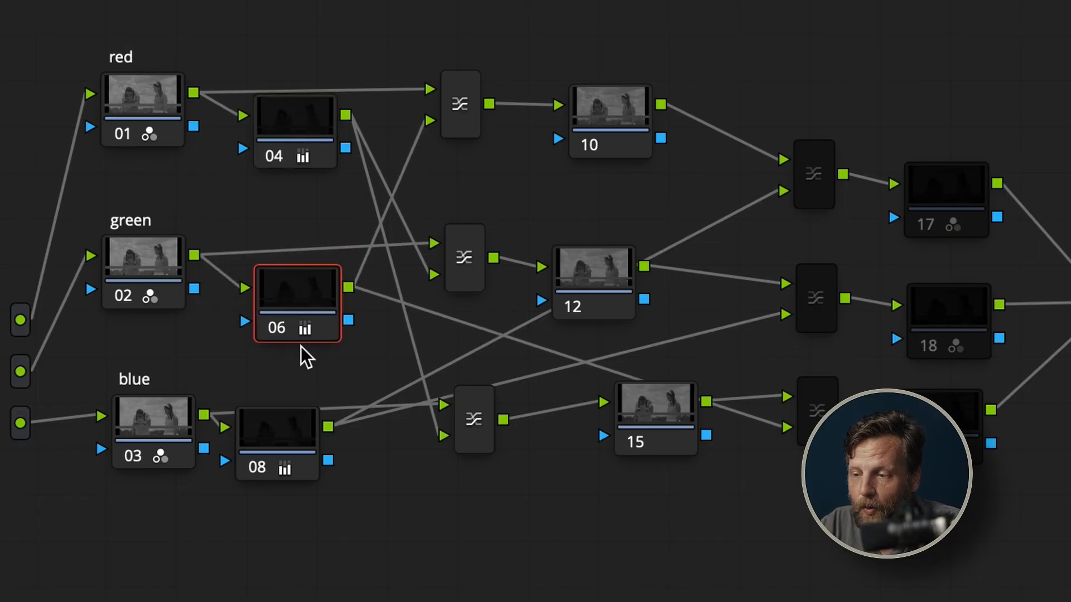
pyautogui.click(321, 444)
pyautogui.moveTo(327, 454); pyautogui.dragTo(354, 467)
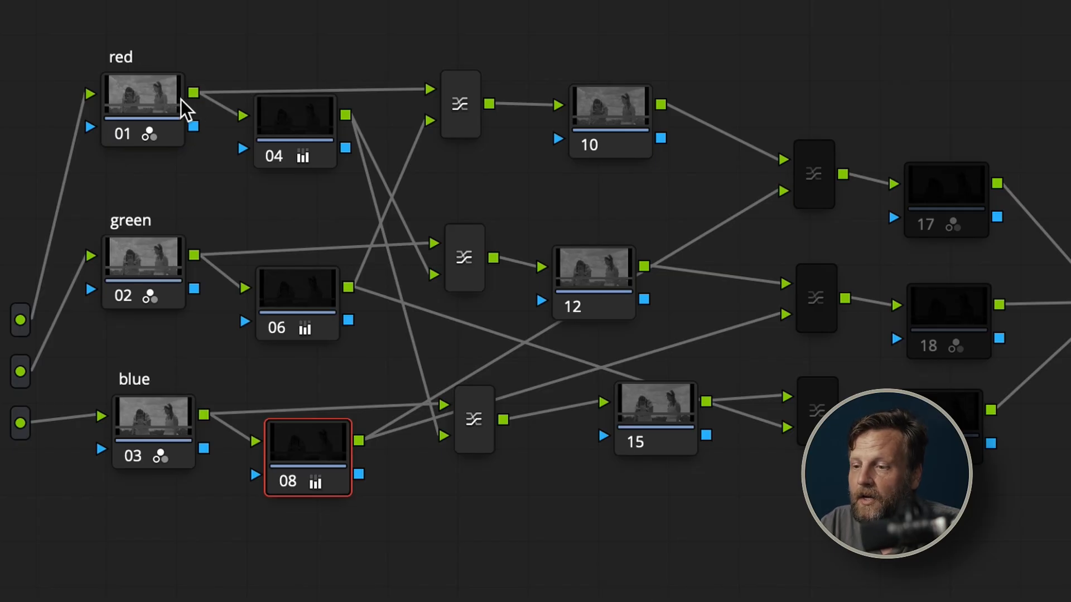
# Examine the options of the red row's first layer mixer and locate Layer Mixer among the node types that can be added
pyautogui.click(465, 105)
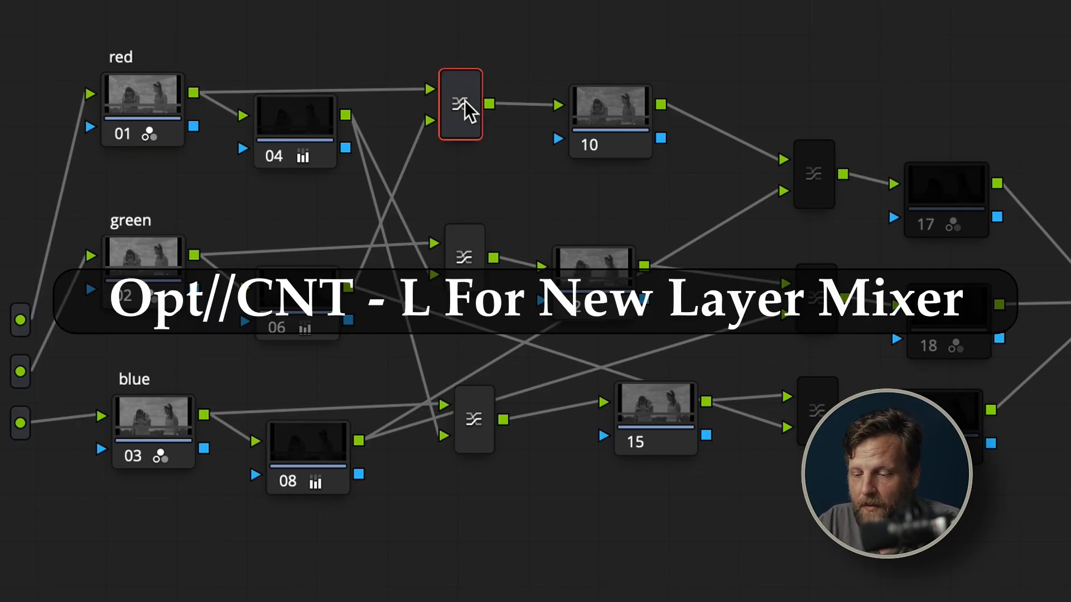
pyautogui.rightClick(465, 101)
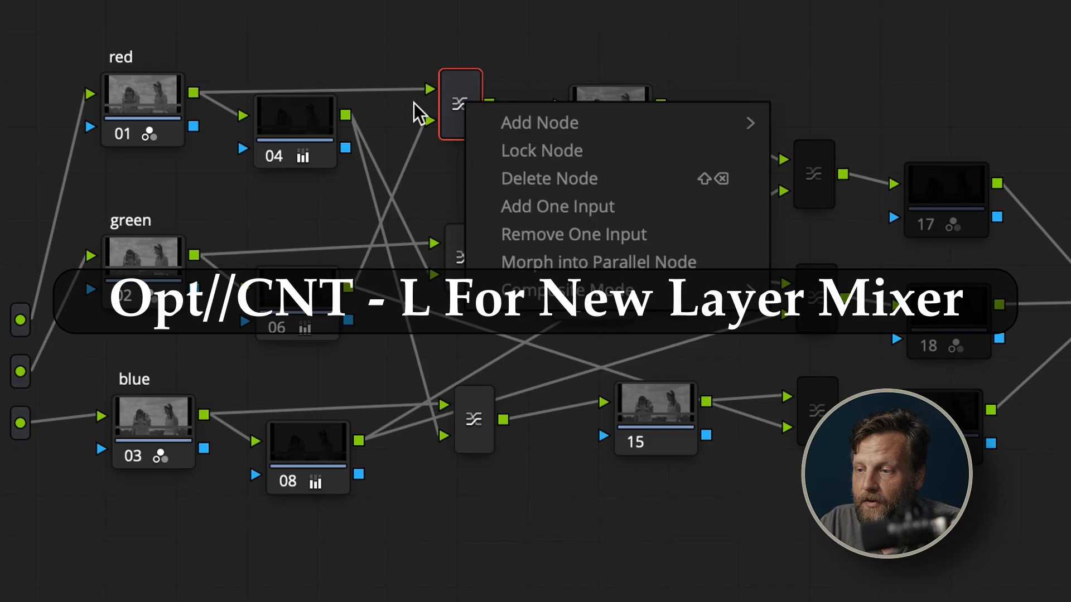
pyautogui.click(452, 100)
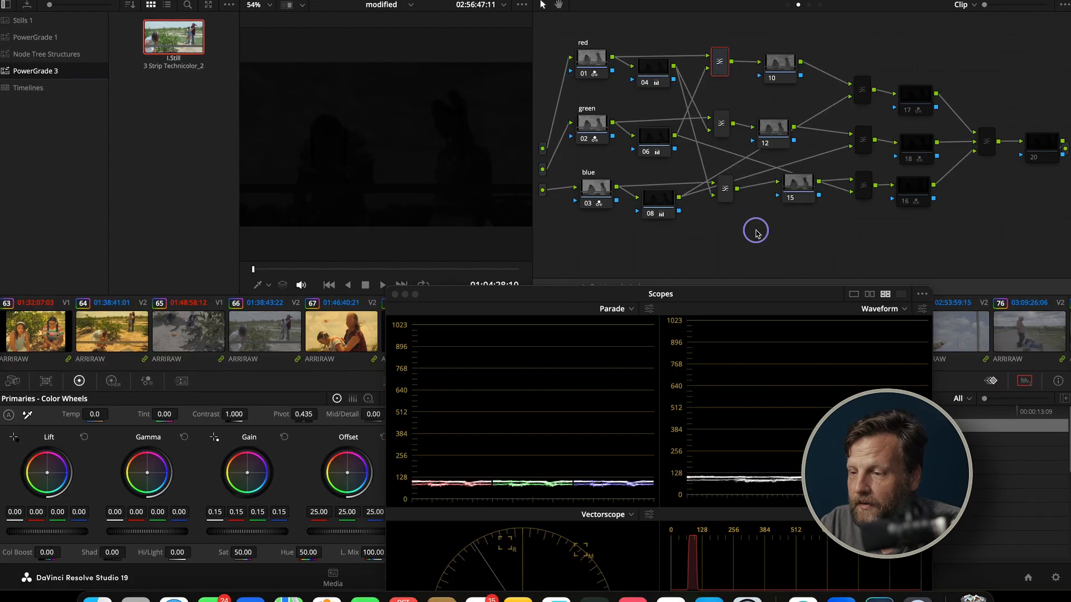
pyautogui.rightClick(757, 233)
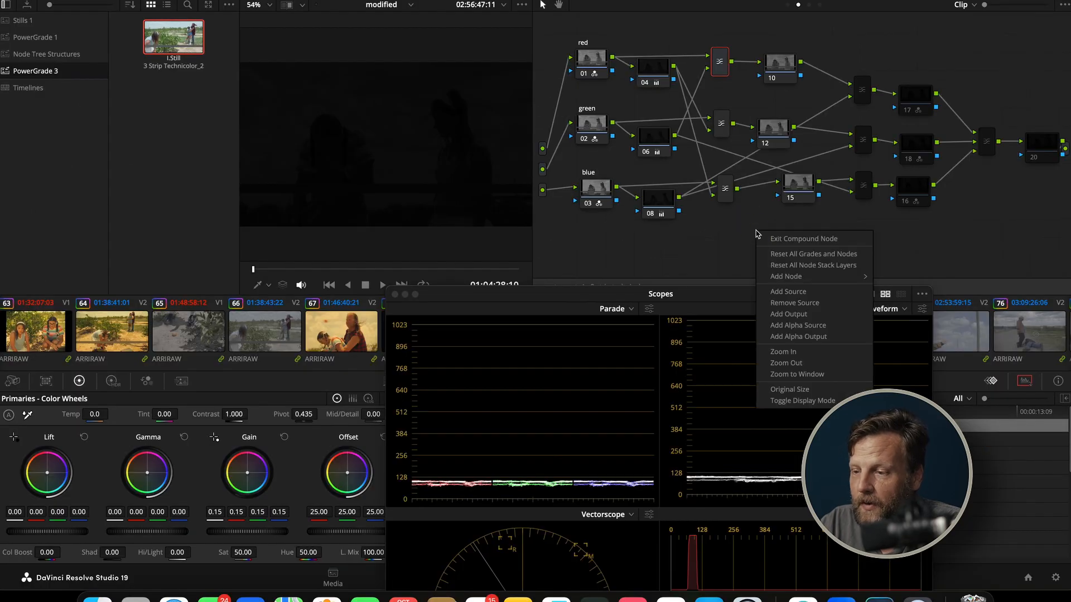
pyautogui.moveTo(792, 277)
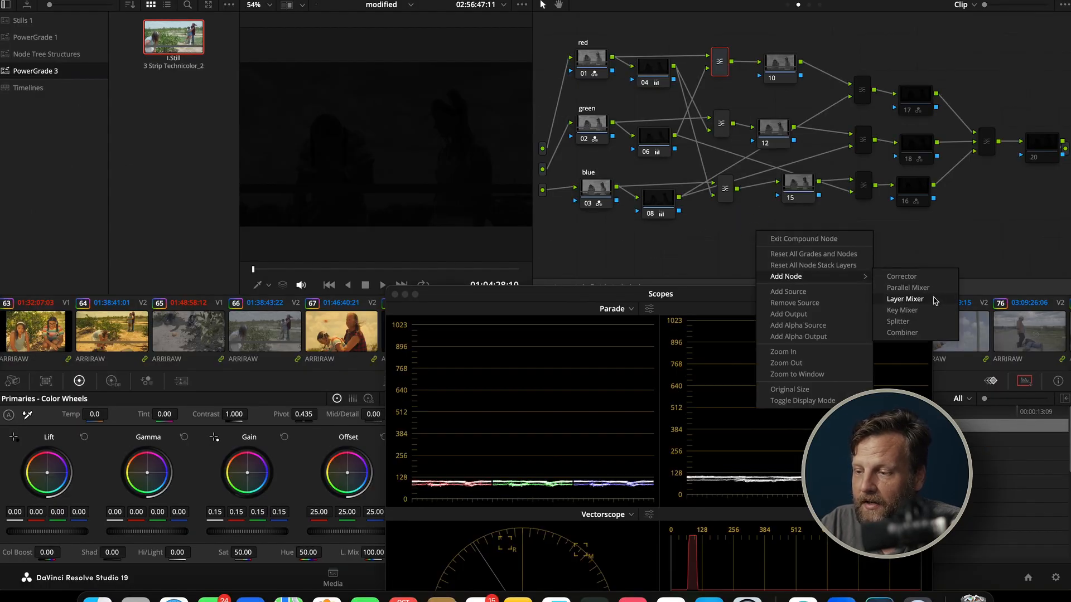
pyautogui.click(720, 61)
# Check the composite mode of the first layer mixers in the red and green rows
pyautogui.rightClick(724, 63)
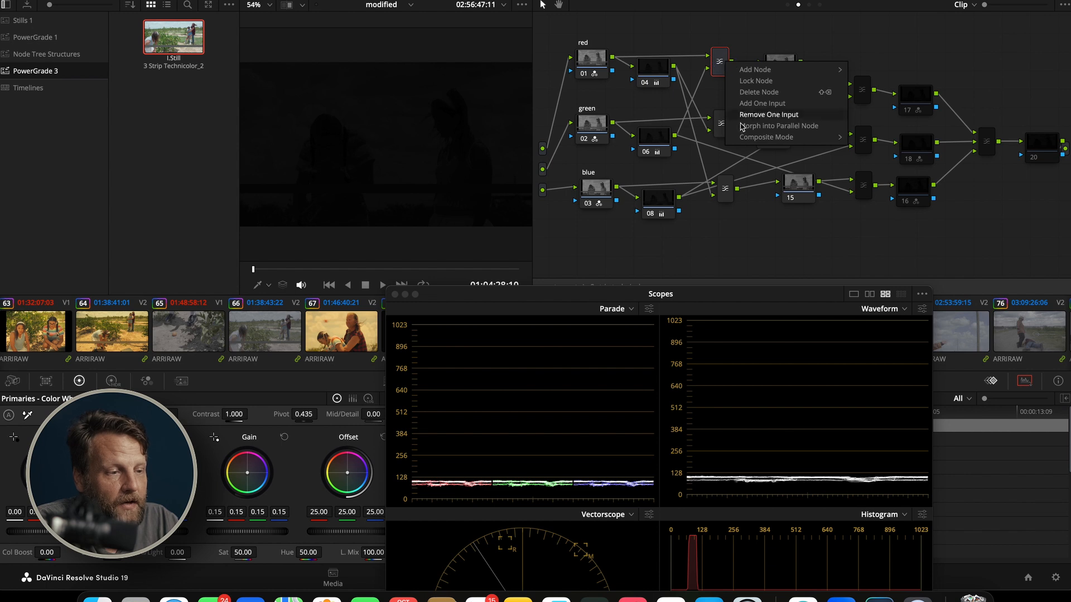
pyautogui.moveTo(763, 137)
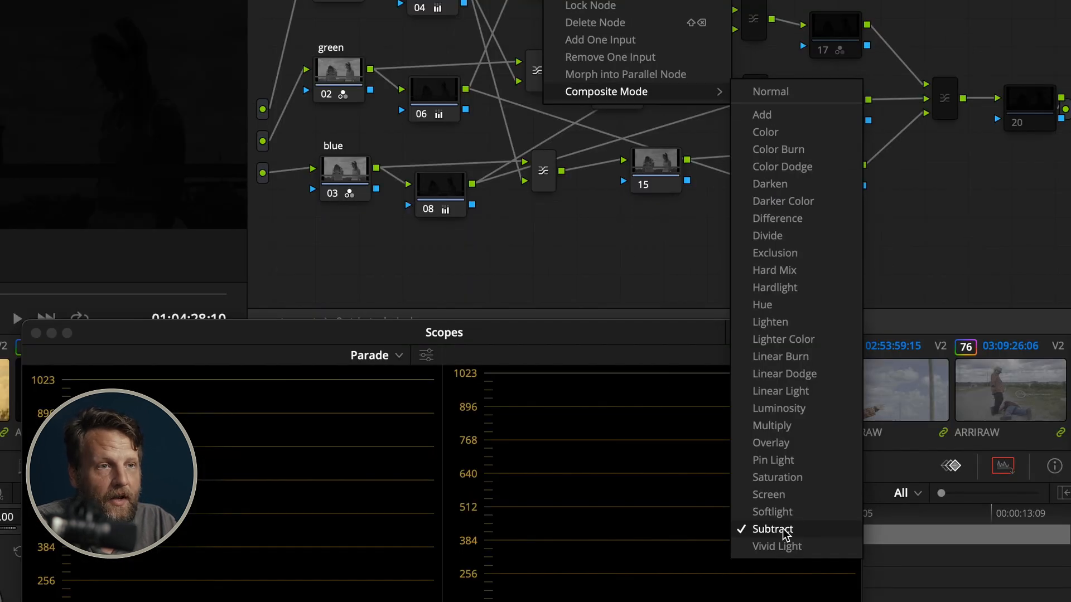
pyautogui.click(547, 201)
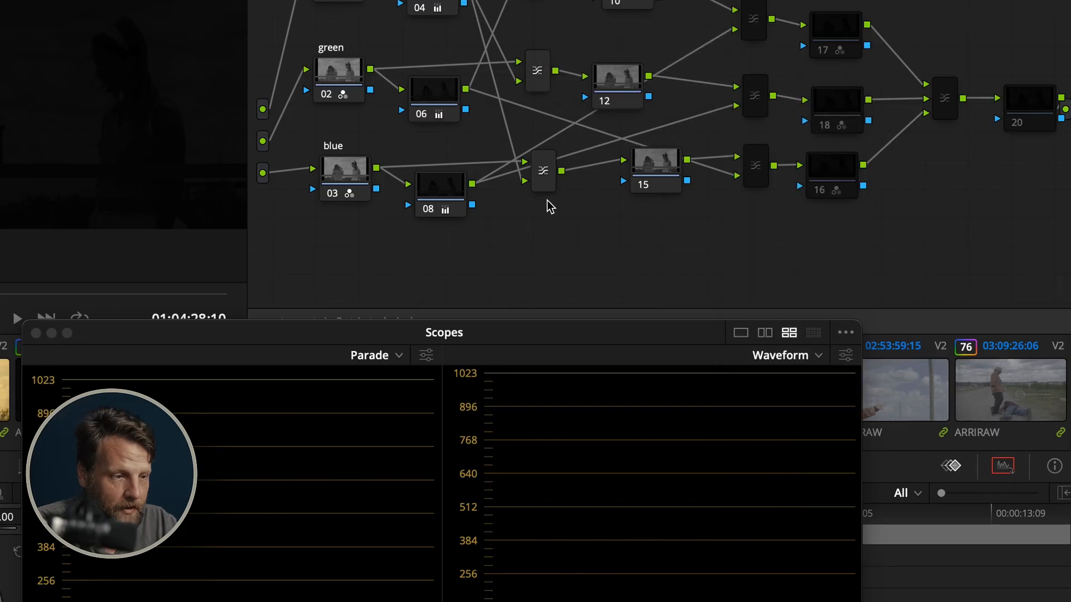
pyautogui.rightClick(539, 82)
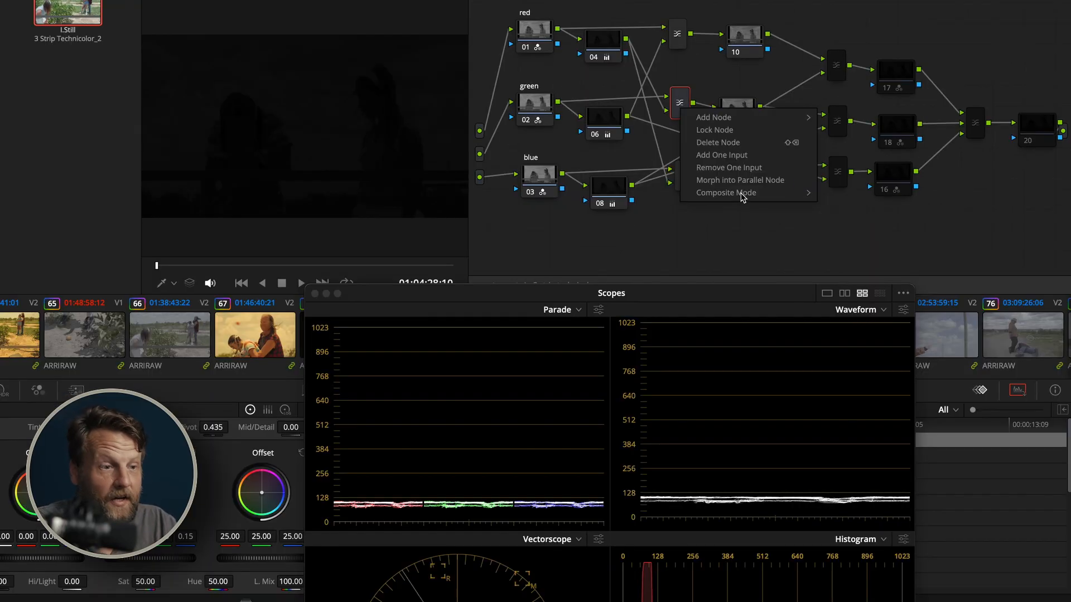
pyautogui.click(624, 198)
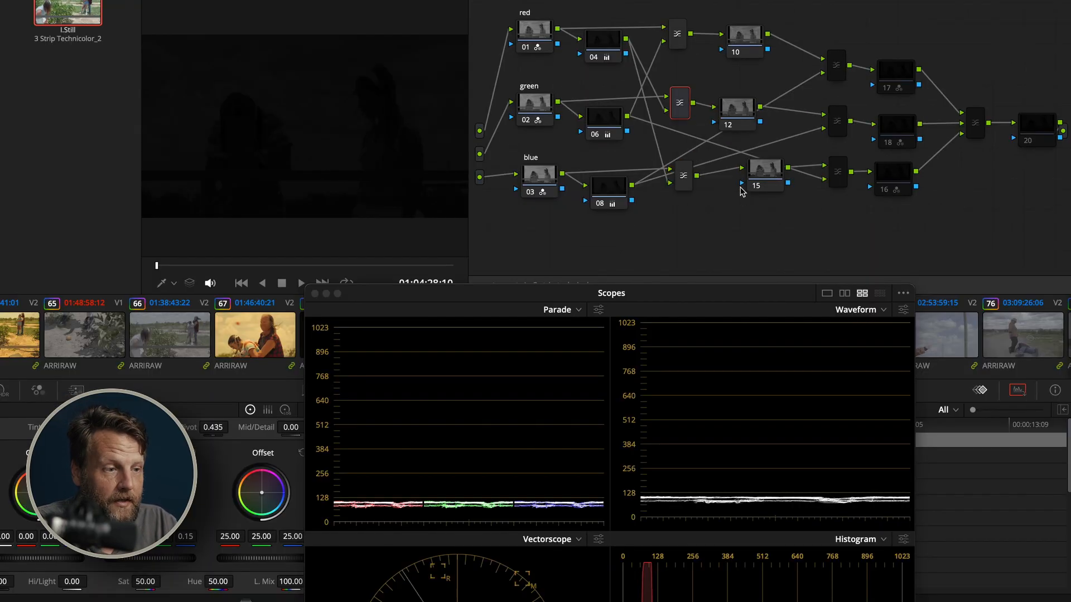
# Check the composite mode setting of the green row's first layer mixer and select the blue row's first layer mixer
pyautogui.rightClick(683, 110)
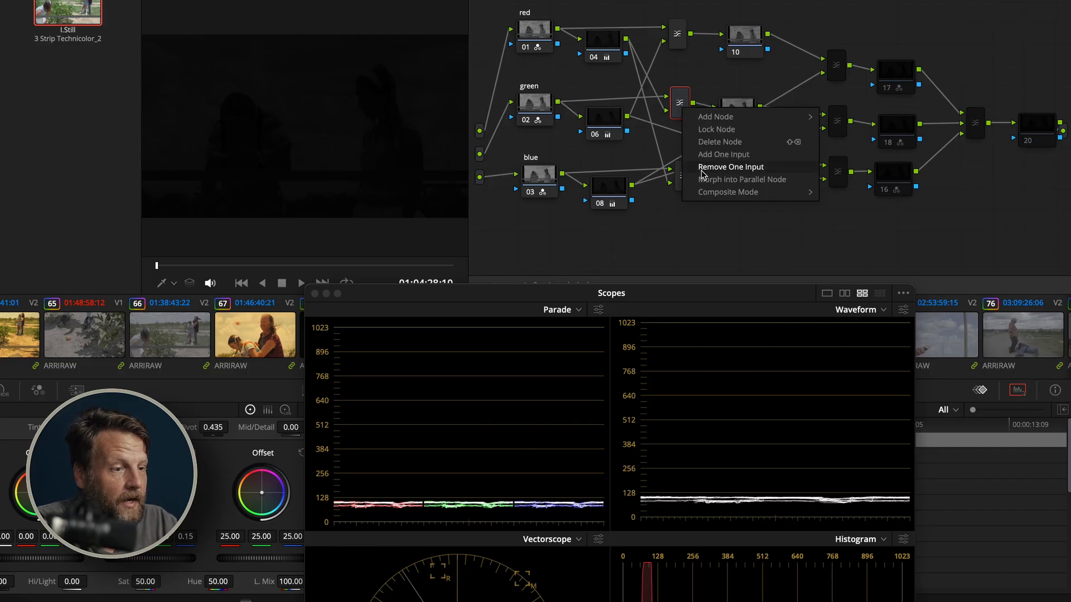
pyautogui.moveTo(710, 194)
pyautogui.click(628, 257)
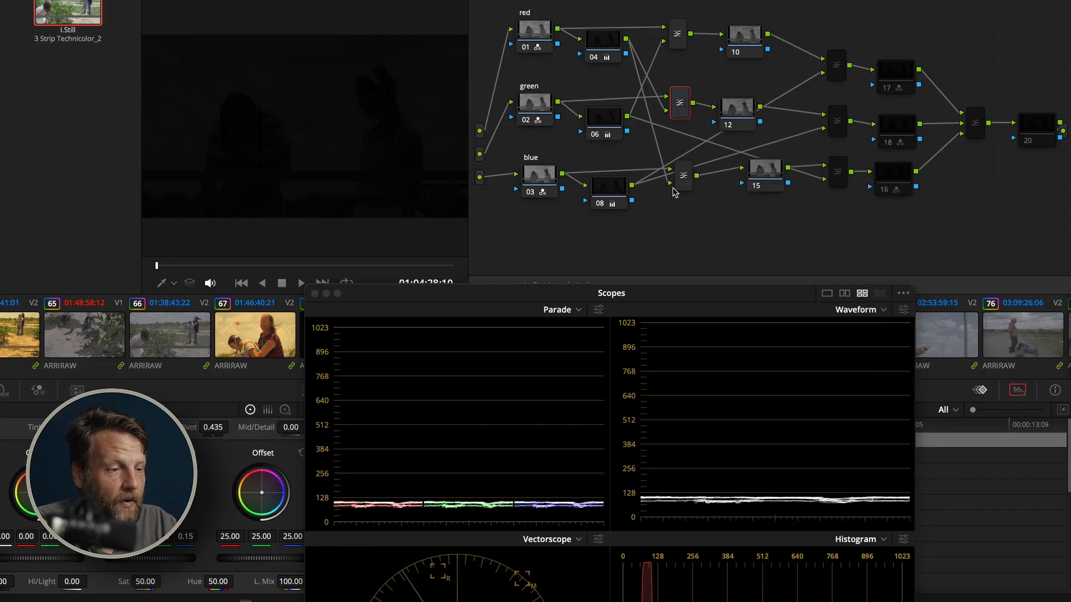
pyautogui.click(684, 183)
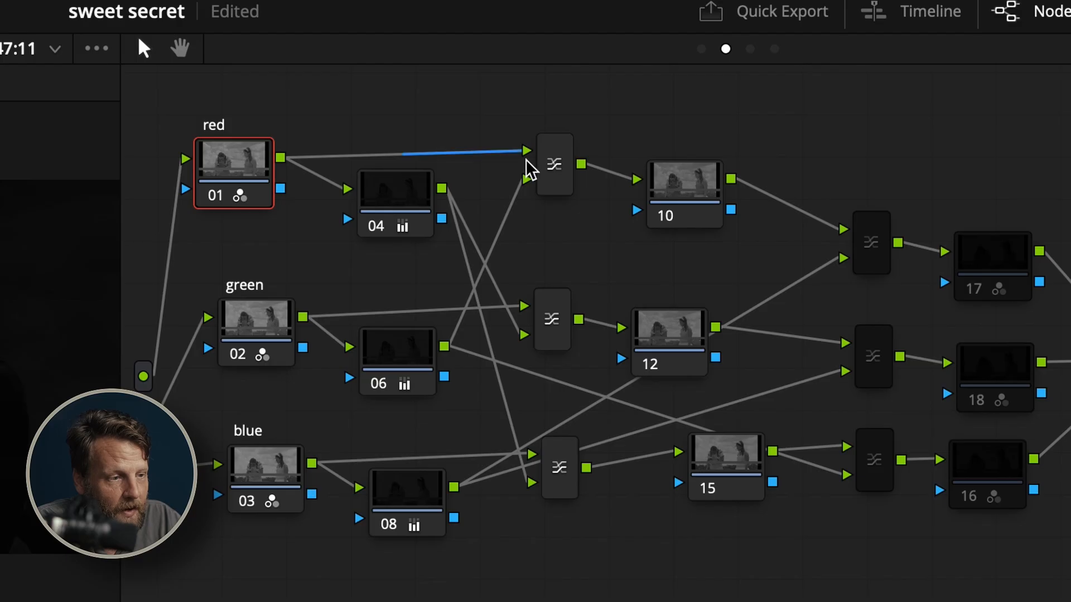
# Reposition node 06 and the first layer mixers of the red and green rows, keeping node 04 wired to the green mixer's second input
pyautogui.moveTo(555, 163)
pyautogui.mouseDown()
pyautogui.moveTo(566, 170)
pyautogui.moveTo(561, 154)
pyautogui.mouseUp()
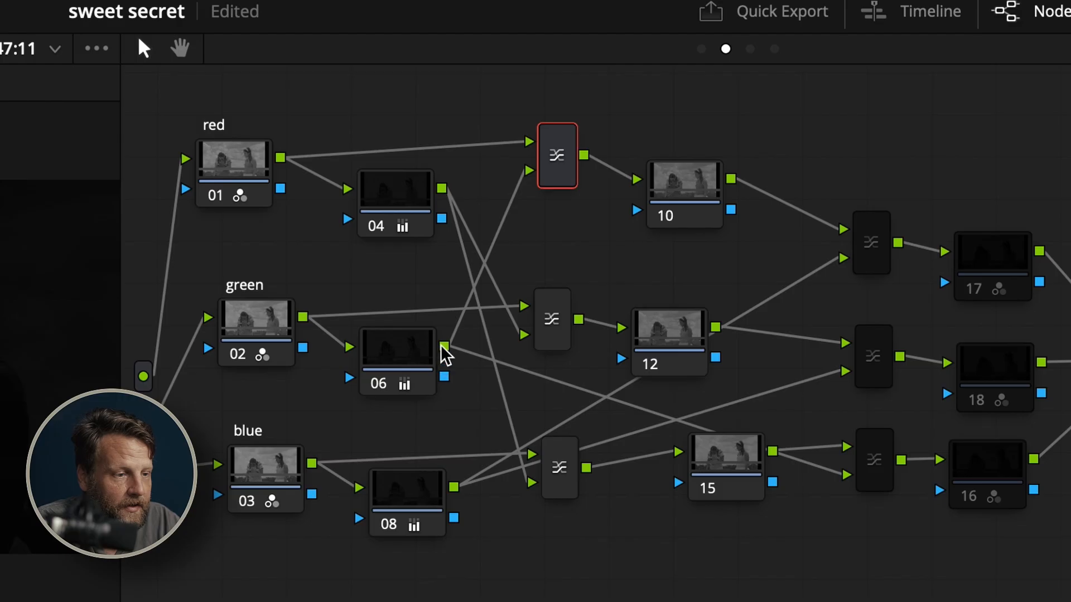
pyautogui.moveTo(421, 354); pyautogui.dragTo(431, 335)
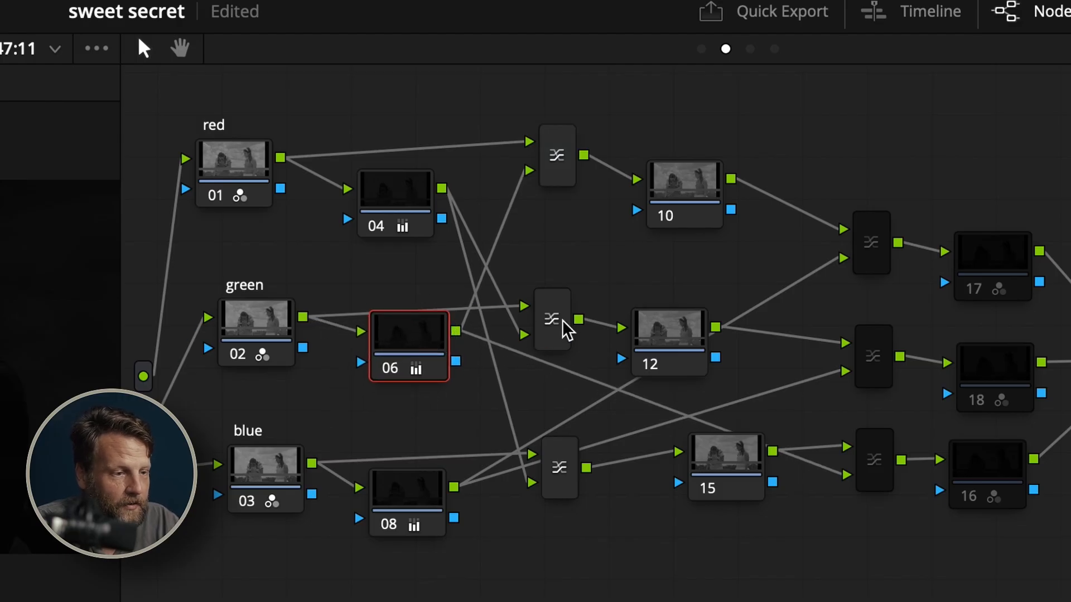
pyautogui.moveTo(567, 326); pyautogui.dragTo(563, 299)
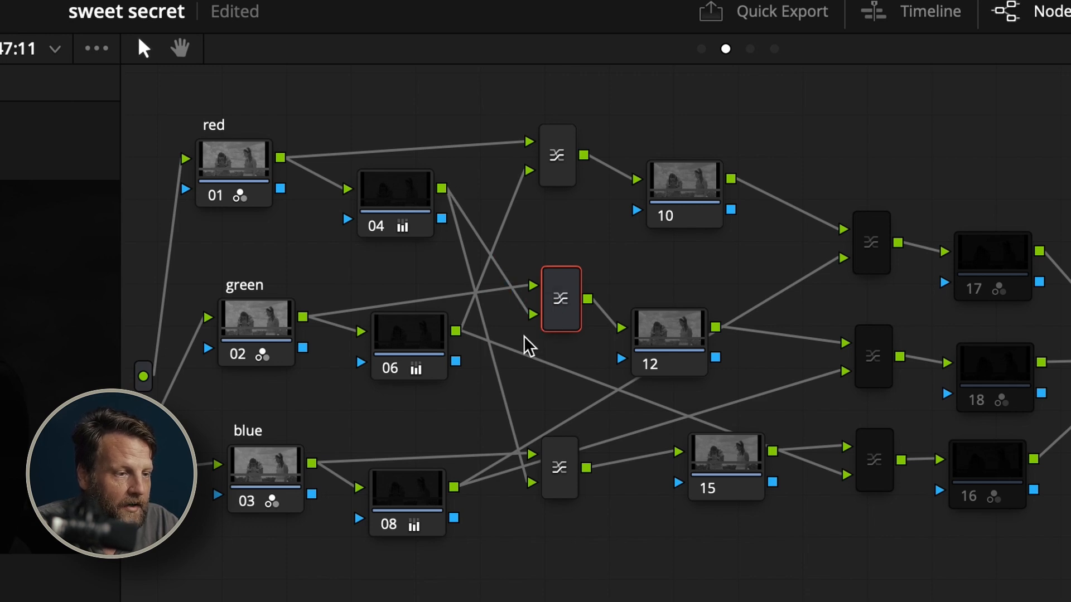
pyautogui.click(513, 297)
pyautogui.moveTo(442, 188); pyautogui.dragTo(530, 317)
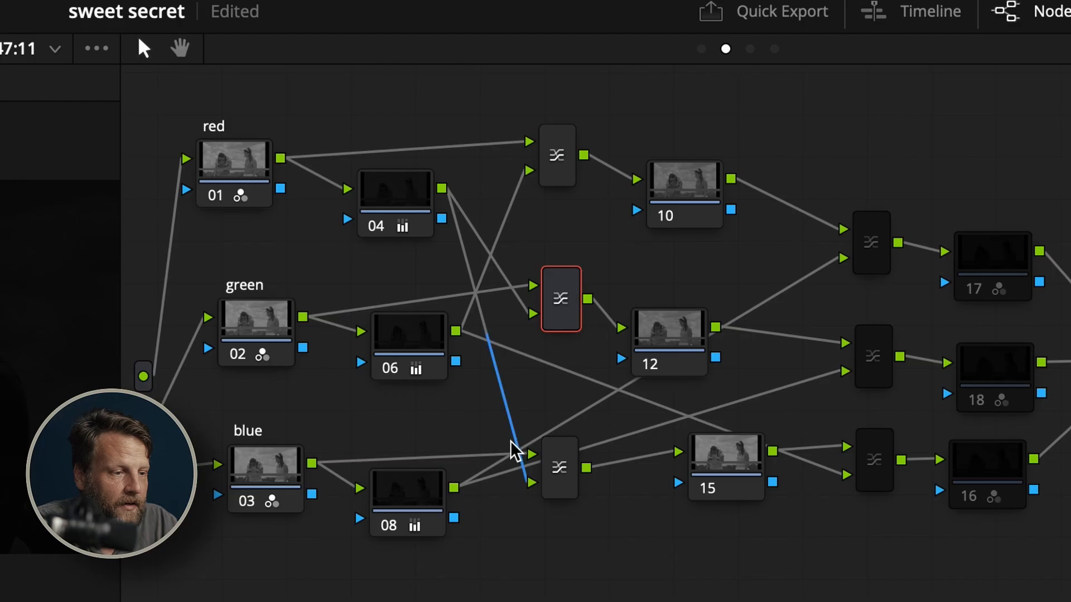
# Line up nodes 10, 12 and 15 beside the first layer mixers, and reposition the blue row's first layer mixer
pyautogui.moveTo(512, 437); pyautogui.dragTo(560, 488)
pyautogui.click(537, 480)
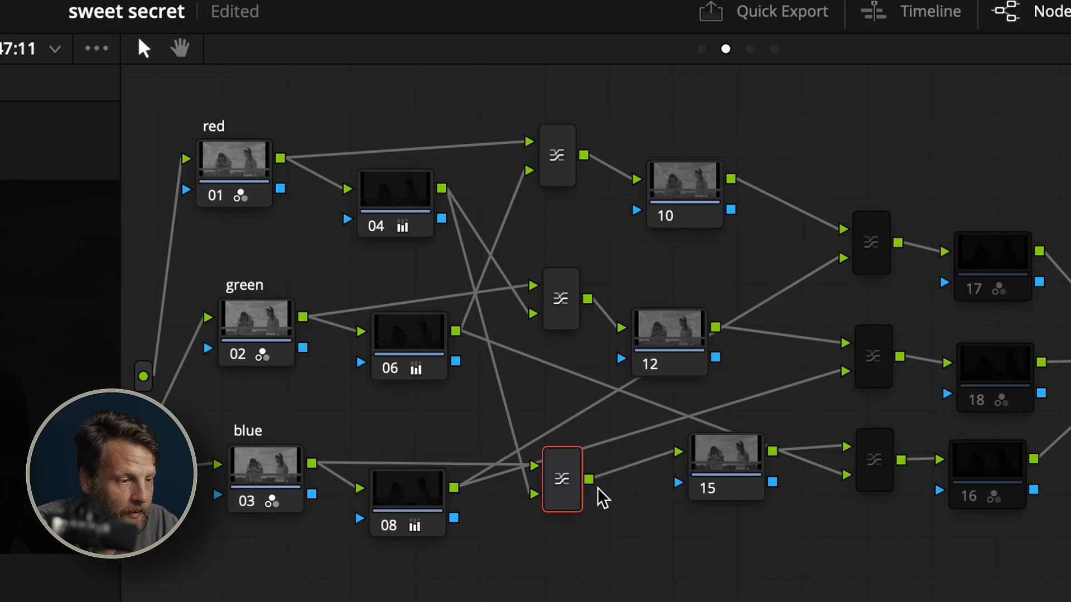
pyautogui.moveTo(562, 480)
pyautogui.mouseDown()
pyautogui.moveTo(562, 520)
pyautogui.moveTo(550, 464)
pyautogui.moveTo(555, 490)
pyautogui.moveTo(545, 481)
pyautogui.mouseUp()
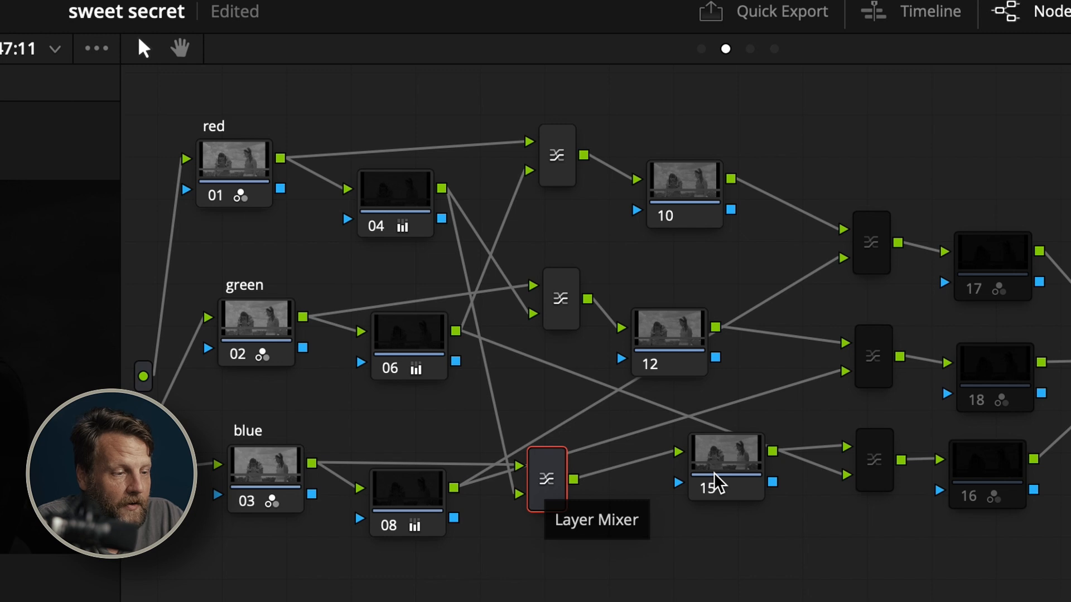
pyautogui.moveTo(712, 478); pyautogui.dragTo(653, 504)
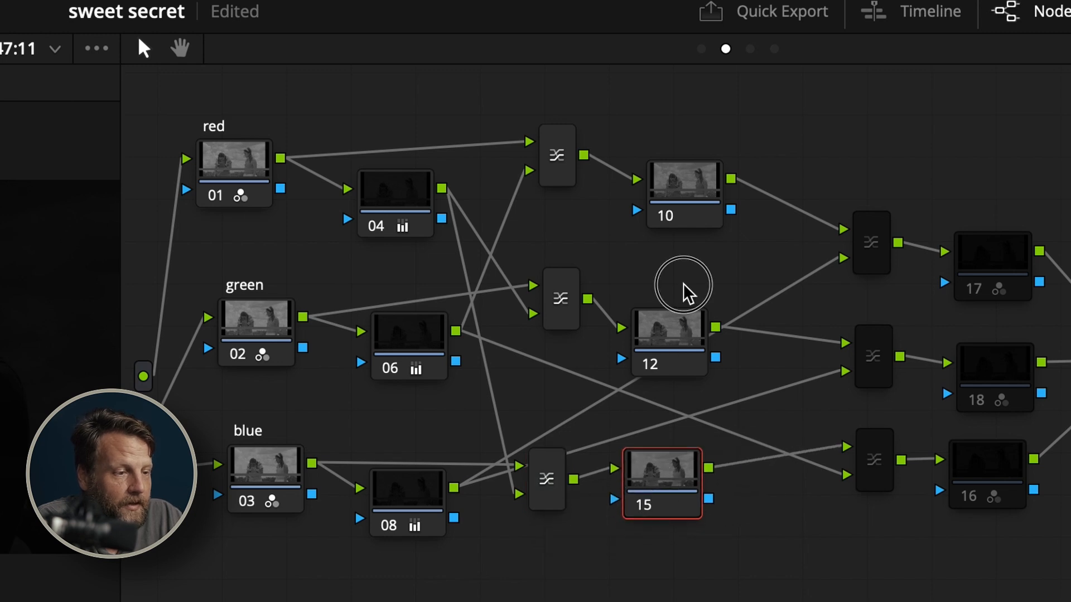
pyautogui.moveTo(676, 342); pyautogui.dragTo(676, 306)
pyautogui.moveTo(693, 199); pyautogui.dragTo(676, 172)
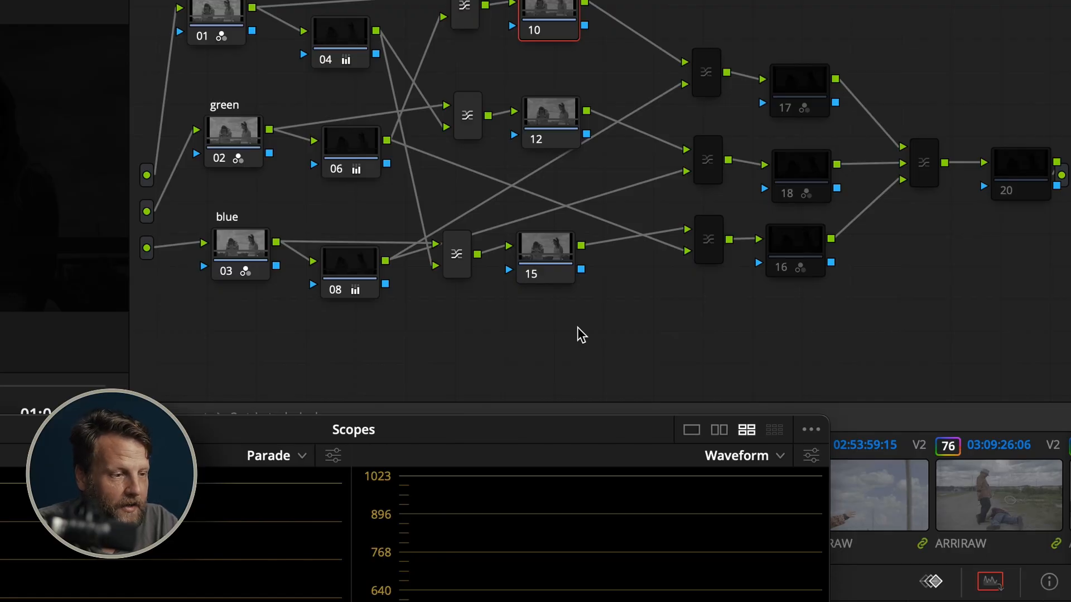
# Add a serial node after node 10, delete it, and look up Corrector among the node types that can be added
pyautogui.hotkey('alt', 's')
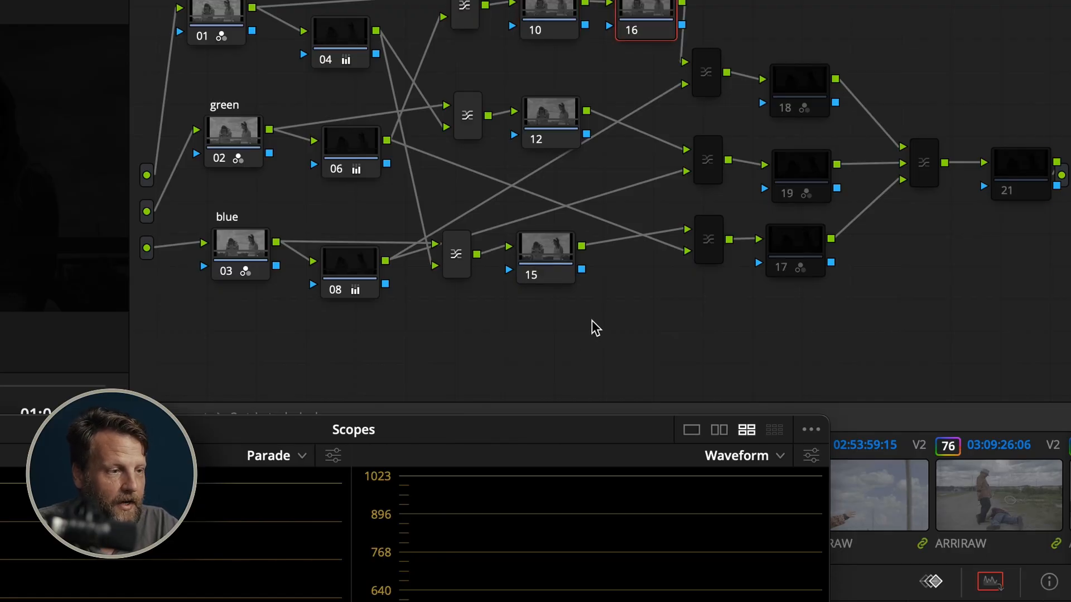
pyautogui.press('Delete')
pyautogui.rightClick(600, 318)
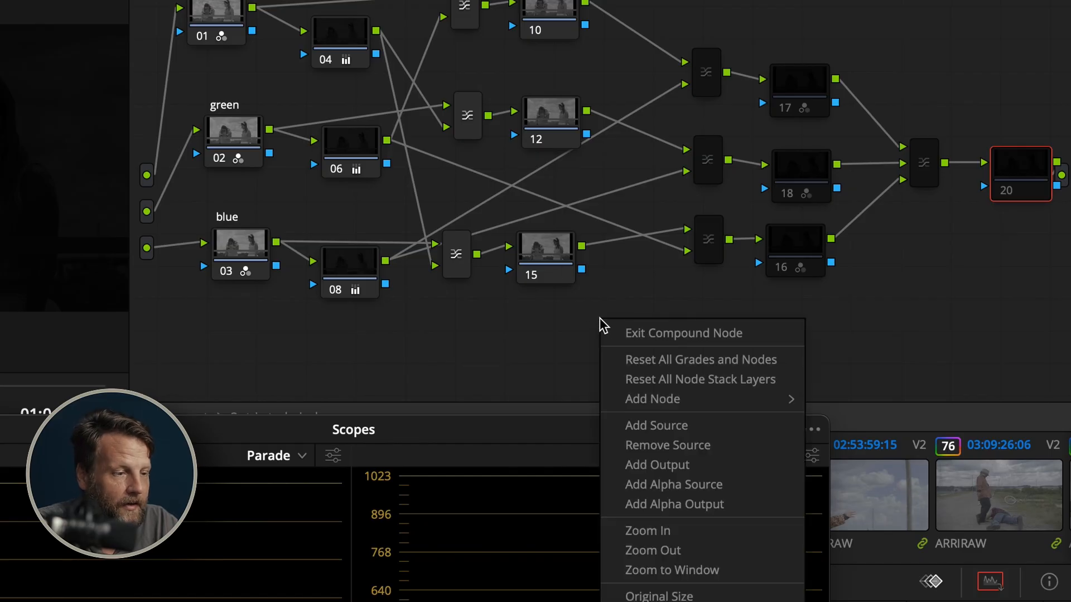
pyautogui.moveTo(632, 400)
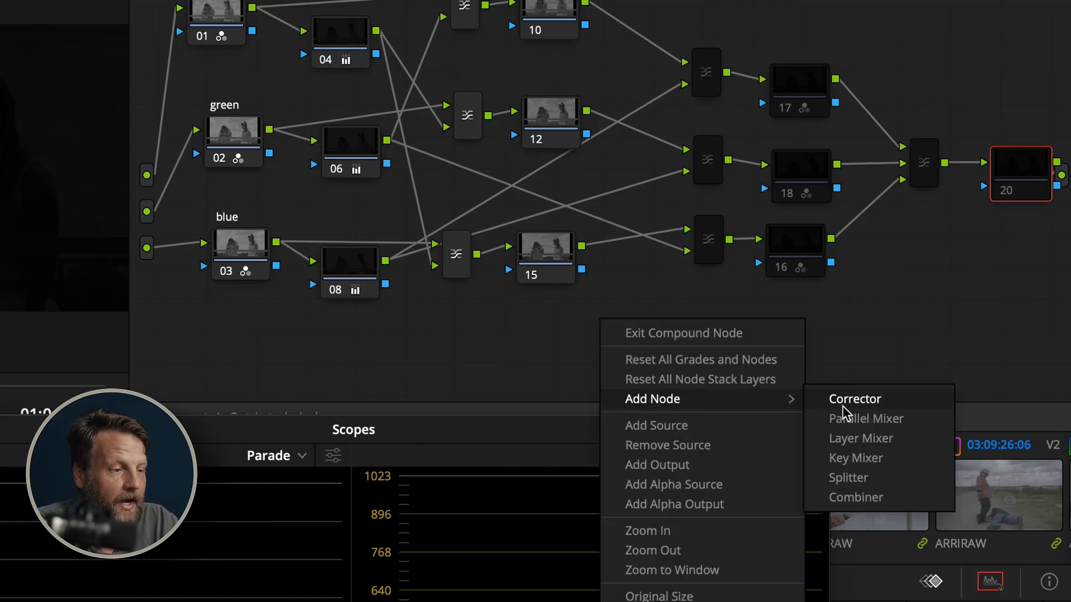
pyautogui.click(413, 325)
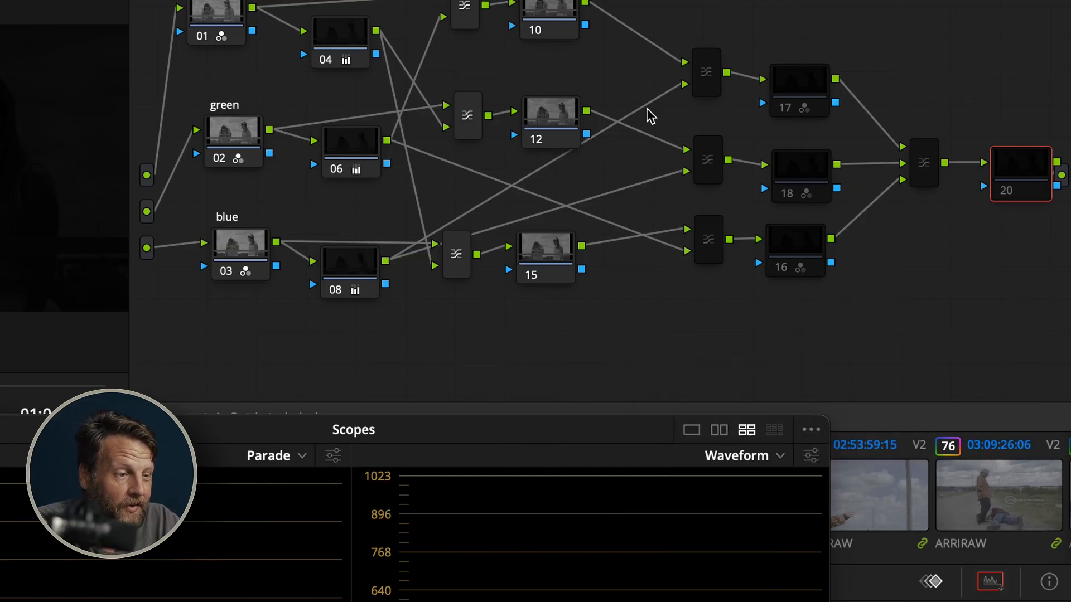
# Move the red row's second layer mixer into line with node 10 and check its composite mode
pyautogui.moveTo(713, 85); pyautogui.dragTo(674, 17)
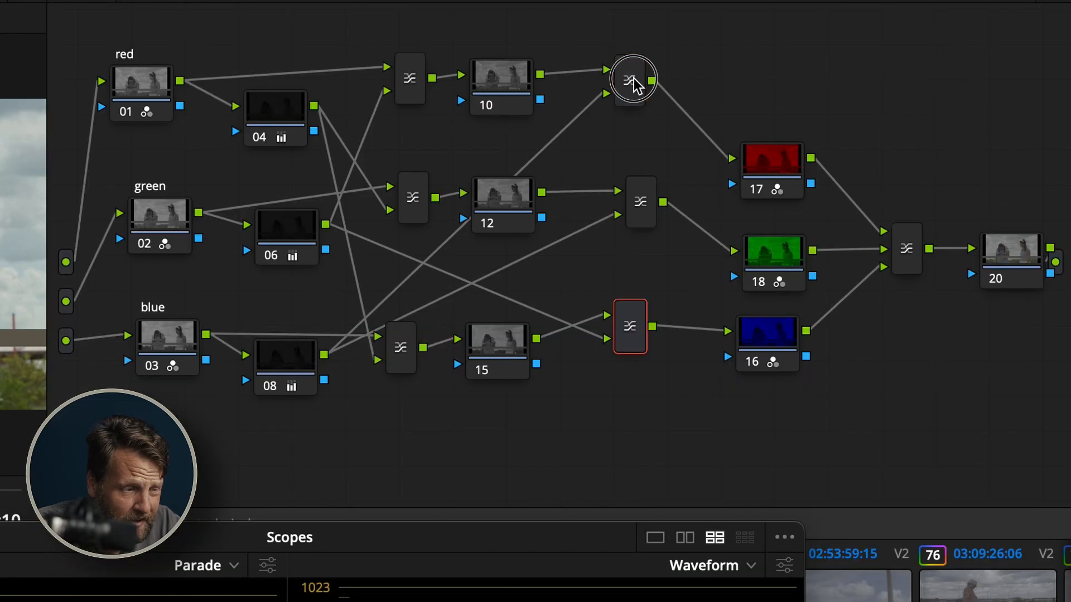
pyautogui.rightClick(841, 53)
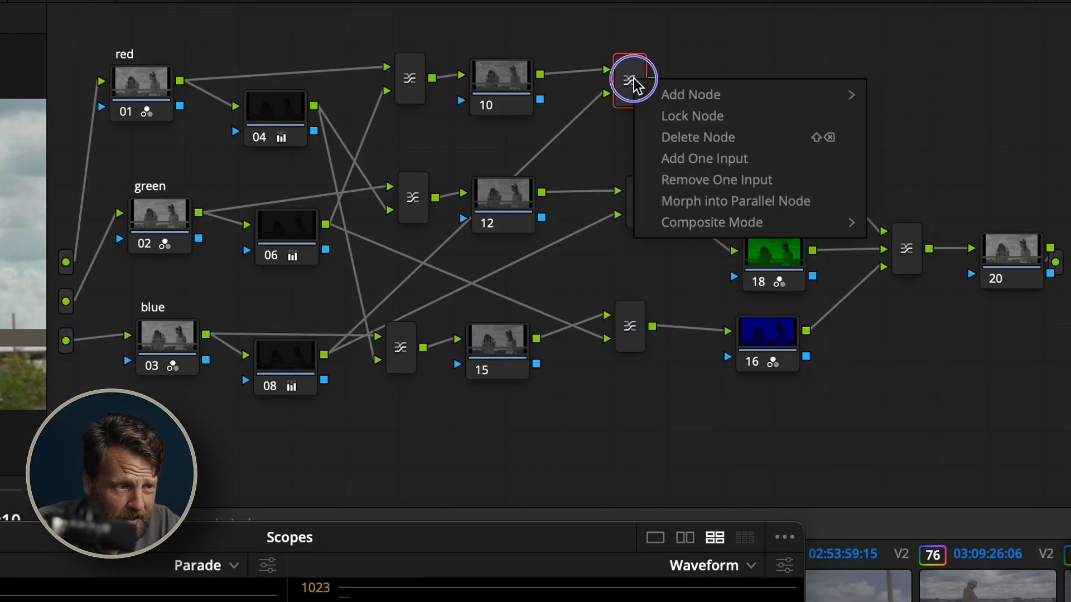
pyautogui.moveTo(862, 128)
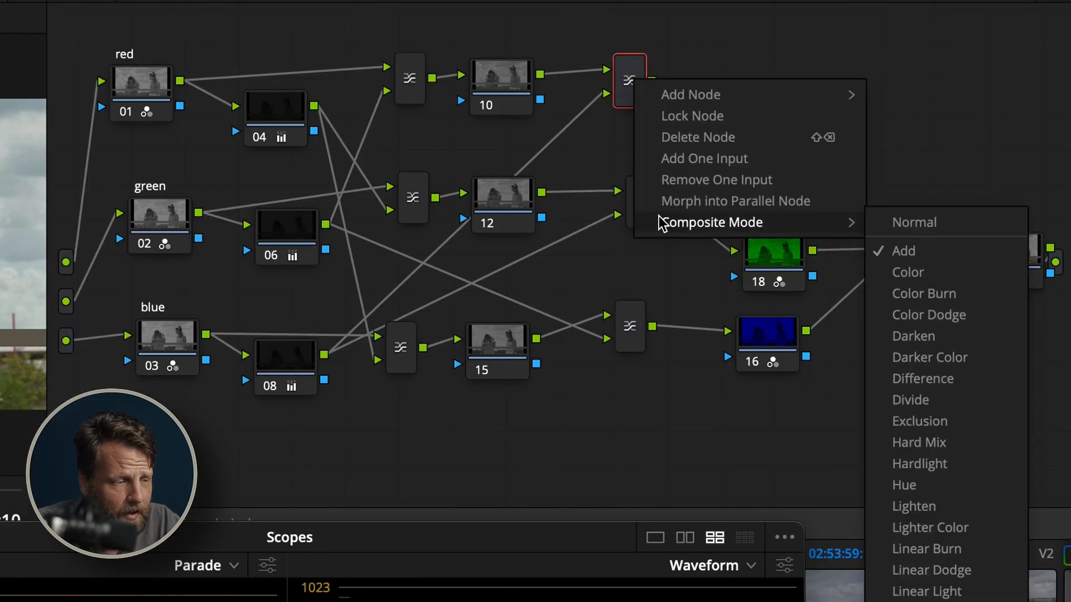
pyautogui.click(908, 272)
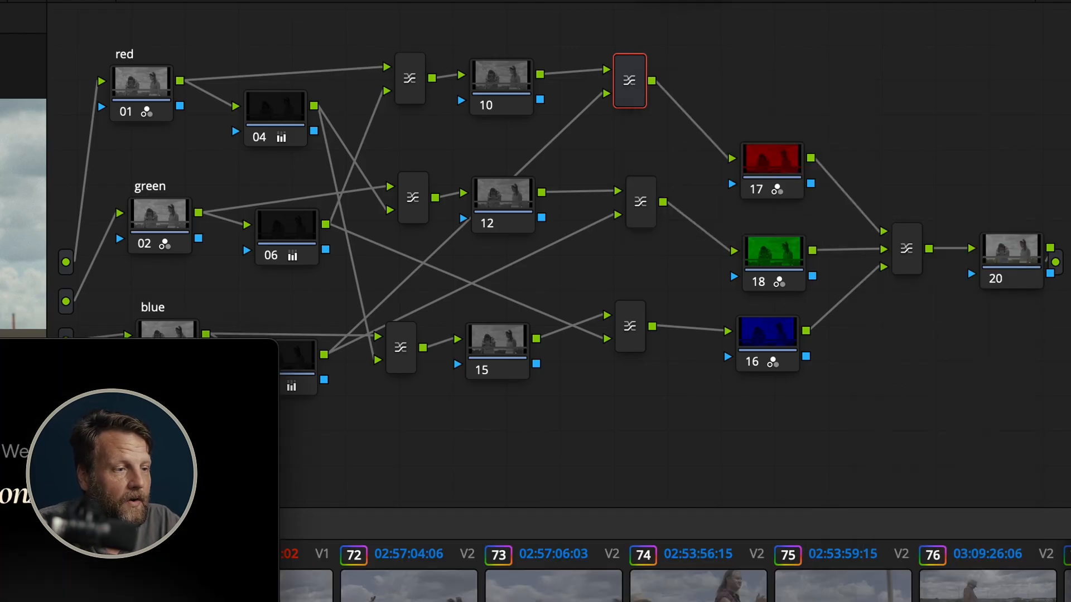
# Nudge the green row's first layer mixer closer to node 06 and check the composite mode of that row's second layer mixer
pyautogui.click(653, 192)
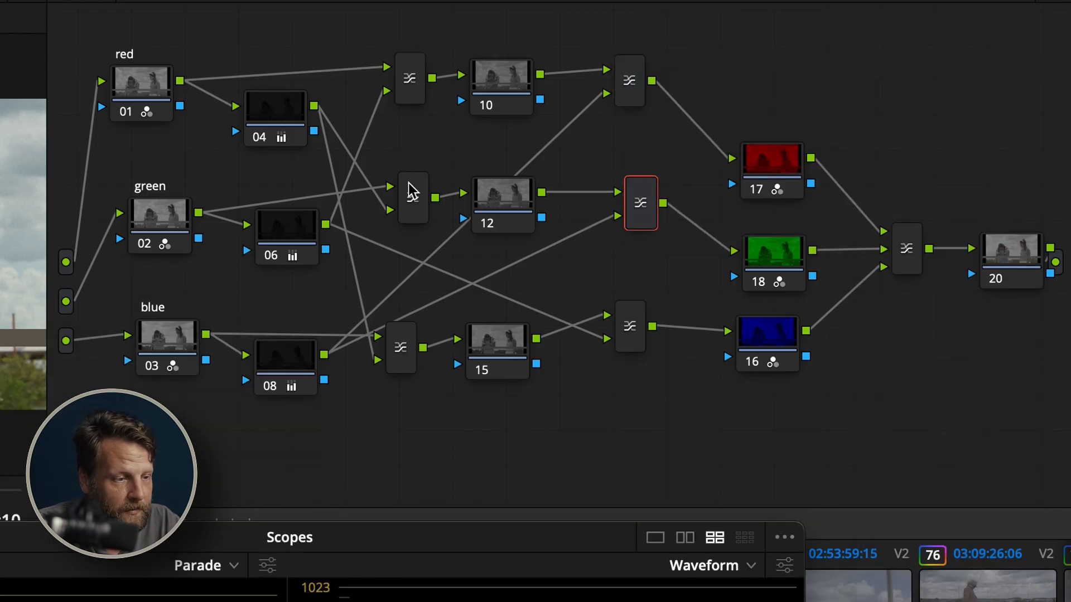
pyautogui.moveTo(410, 189); pyautogui.dragTo(402, 197)
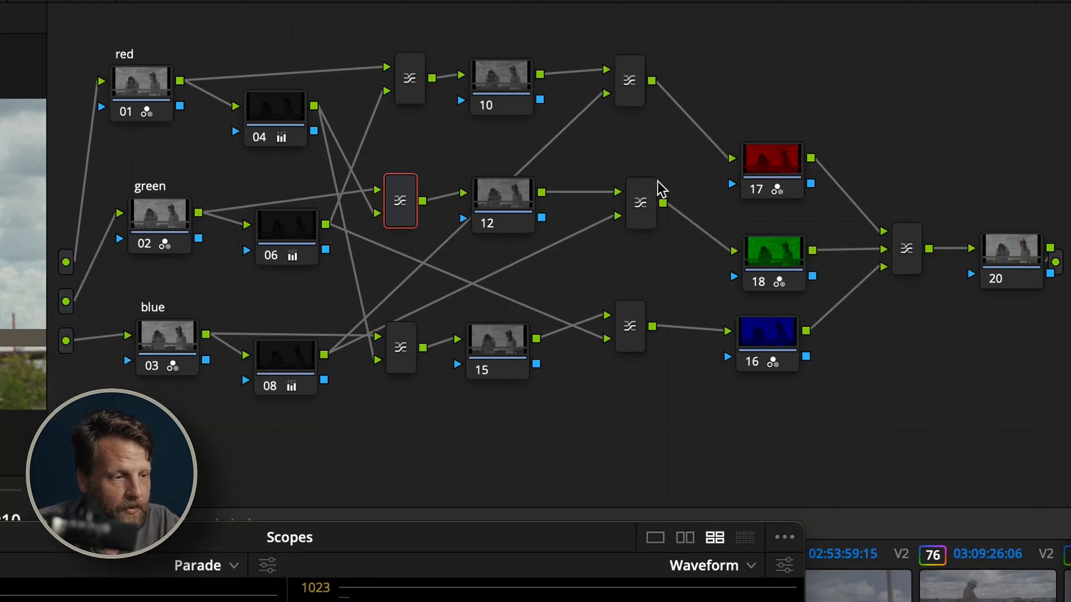
pyautogui.rightClick(647, 211)
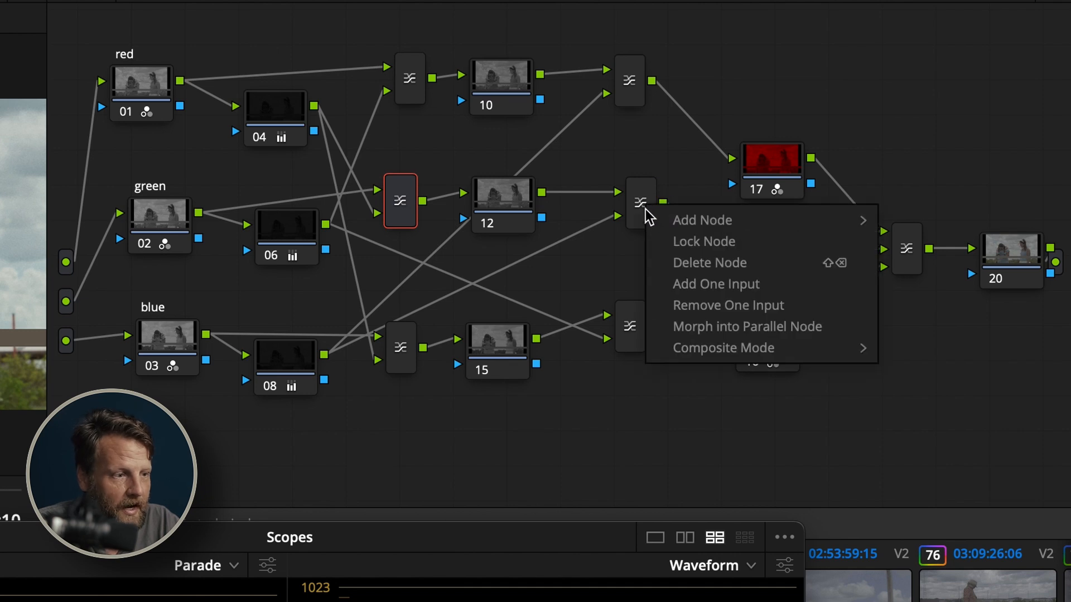
pyautogui.moveTo(707, 354)
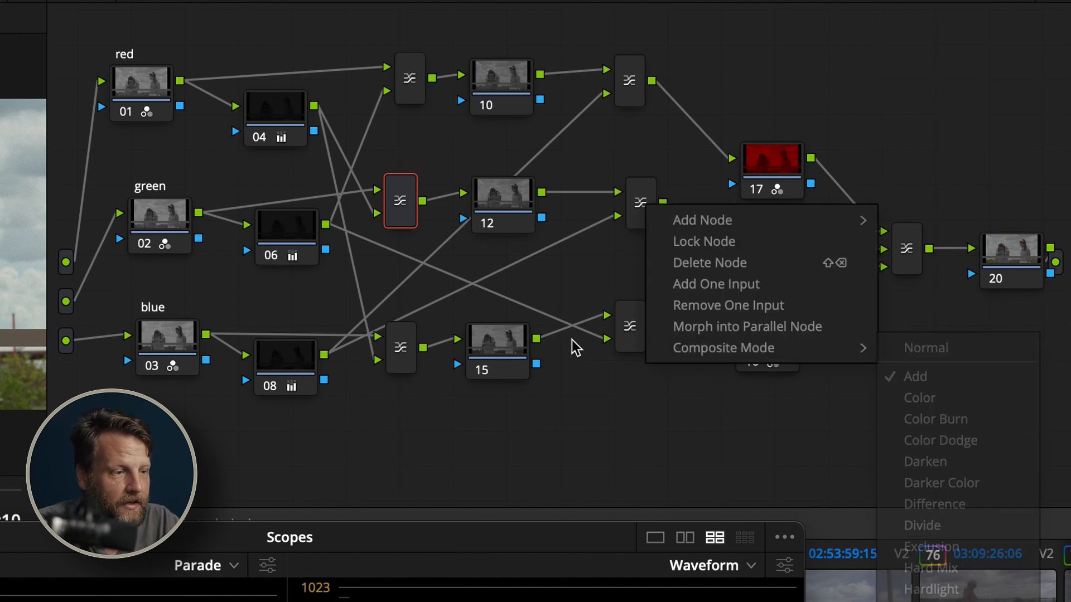
pyautogui.click(573, 343)
# Check the composite mode setting of the blue row's second layer mixer
pyautogui.click(847, 184)
pyautogui.rightClick(847, 183)
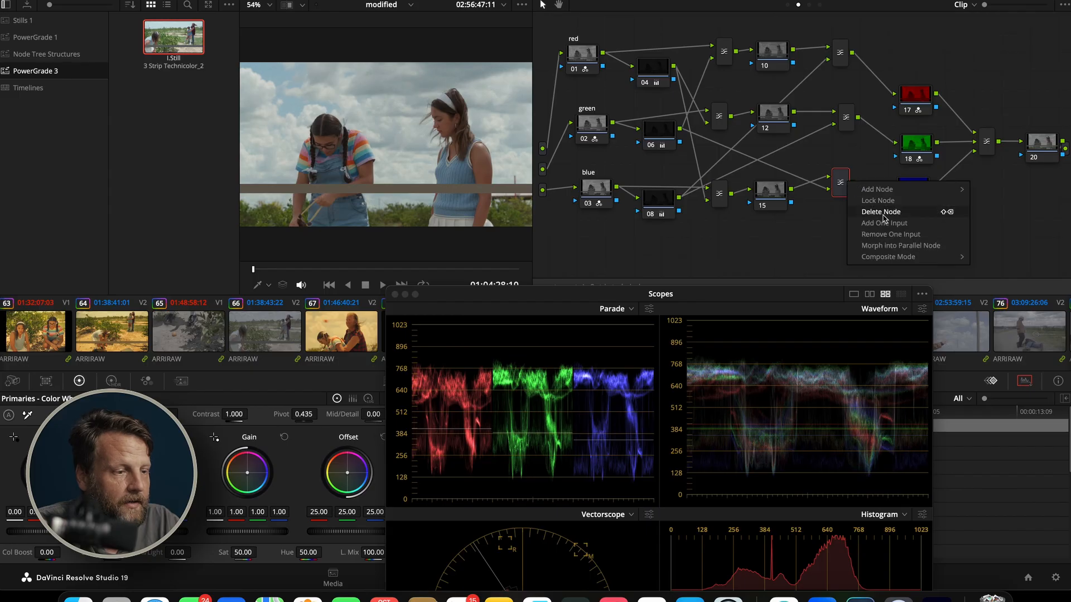
pyautogui.moveTo(908, 256)
pyautogui.click(769, 250)
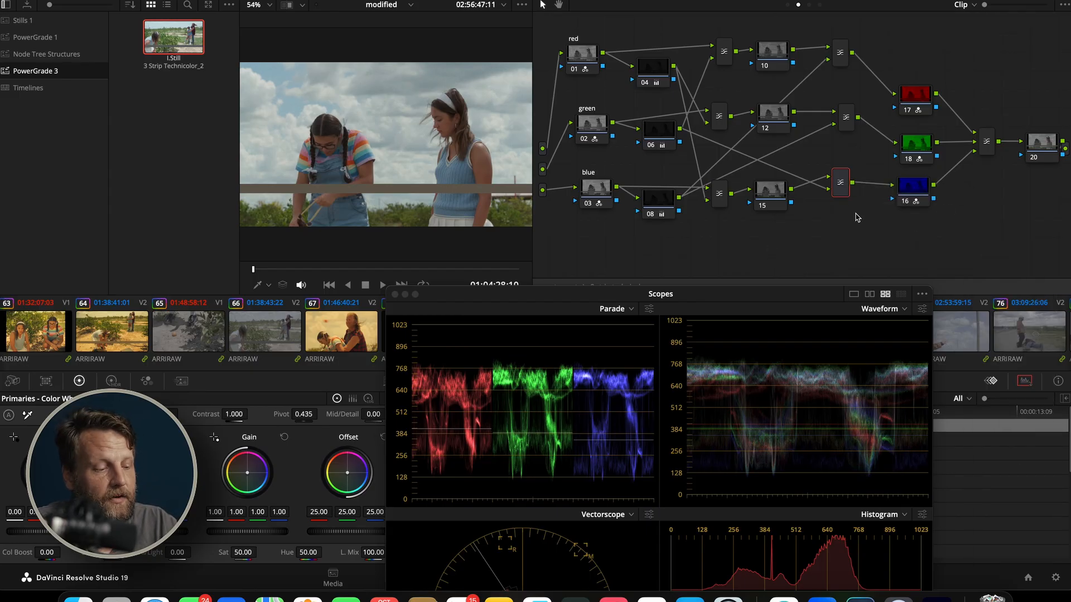
# Try to add a layer node with node 20 moved aside, and return node 20 beside the final layer mixer
pyautogui.moveTo(1033, 143); pyautogui.dragTo(973, 220)
pyautogui.hotkey('alt', 'l')
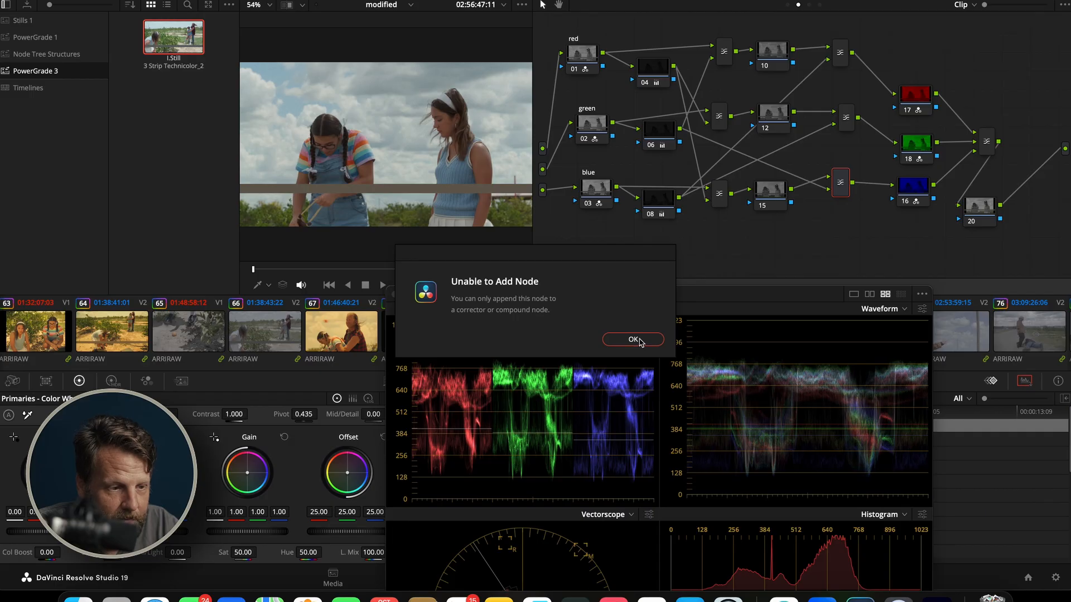
pyautogui.click(633, 339)
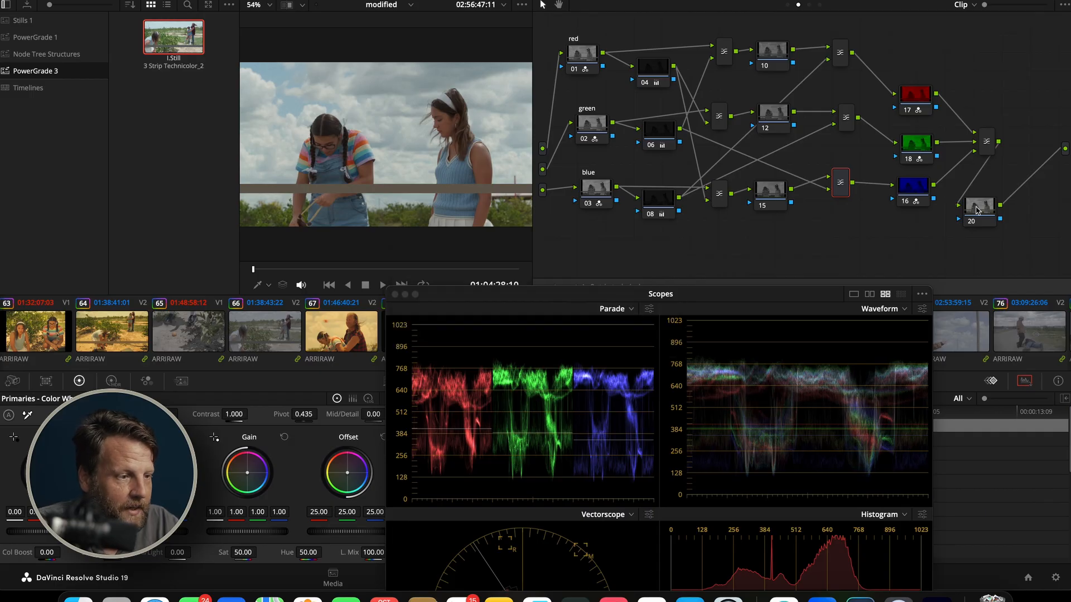
pyautogui.moveTo(976, 210); pyautogui.dragTo(1033, 149)
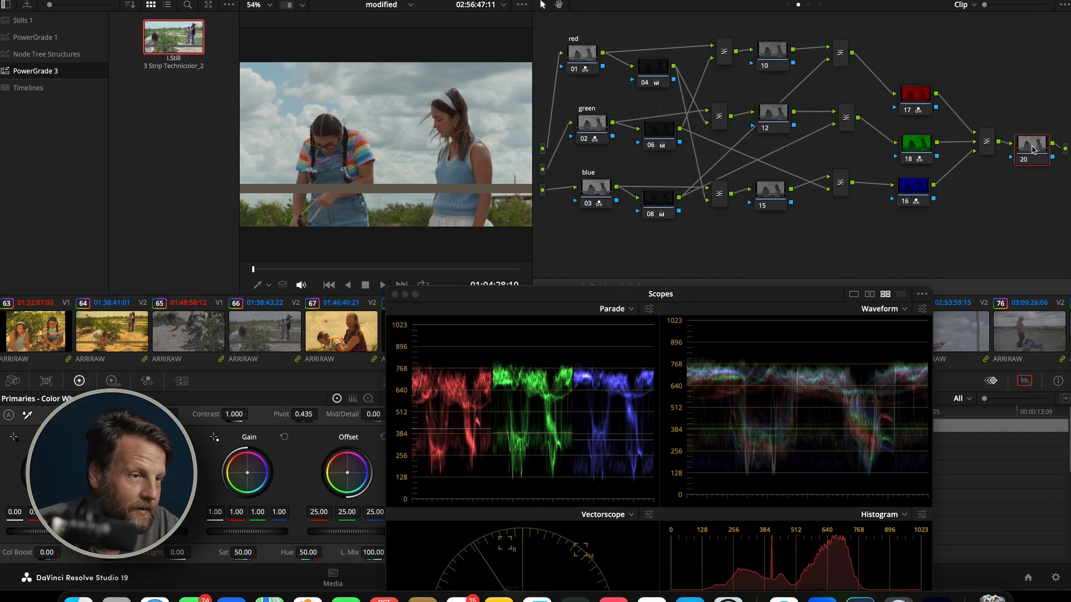
# Reposition node 08 and the green row's second layer mixer to make the cross-row connections easier to follow
pyautogui.click(845, 55)
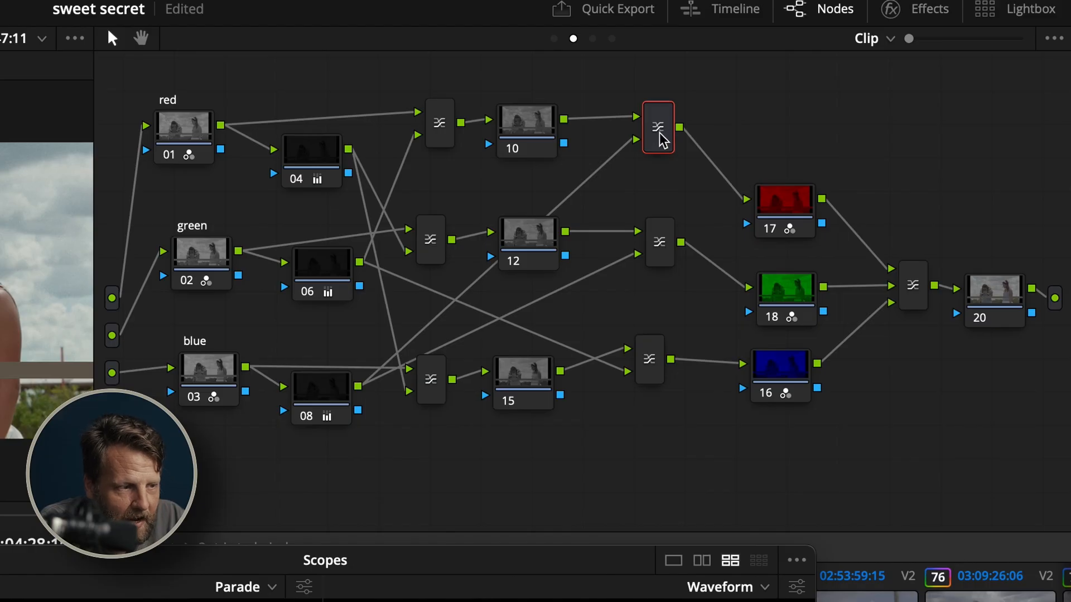
pyautogui.moveTo(329, 424); pyautogui.dragTo(326, 402)
pyautogui.click(654, 142)
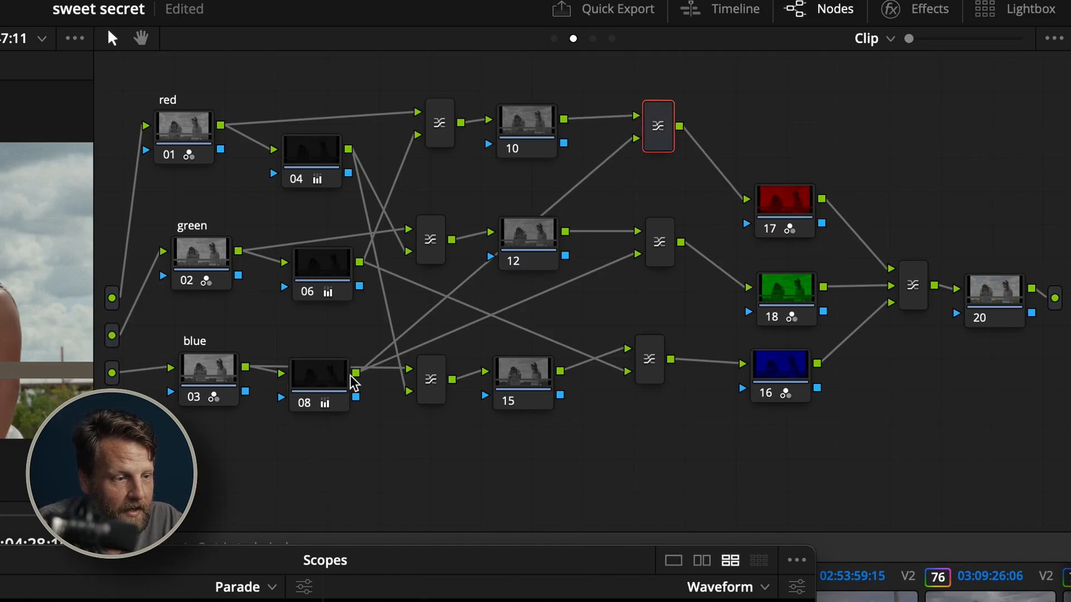
pyautogui.moveTo(659, 244); pyautogui.dragTo(656, 234)
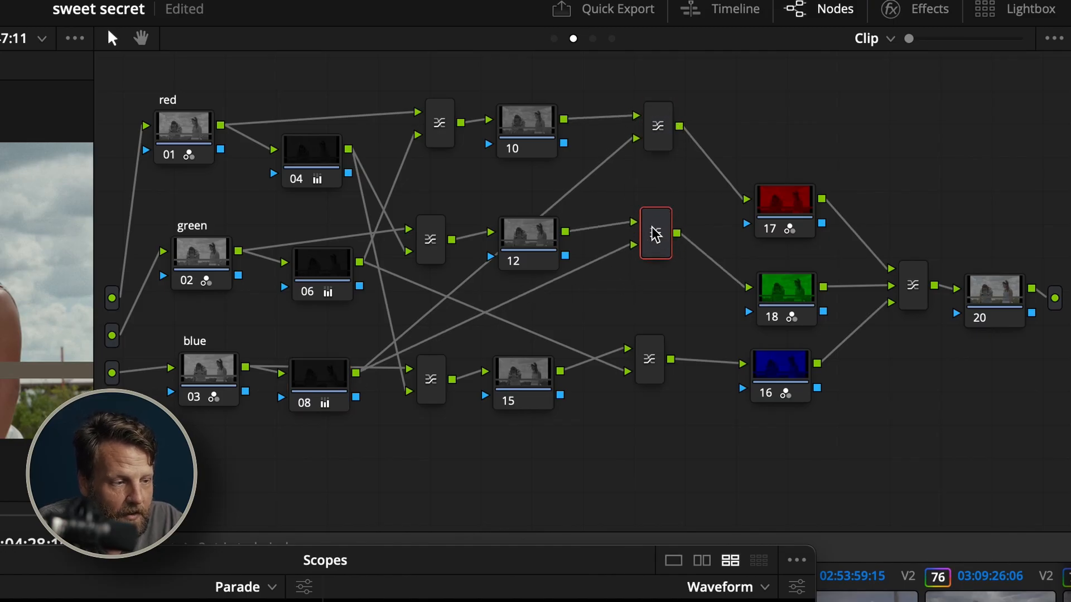
pyautogui.moveTo(337, 390); pyautogui.dragTo(332, 393)
pyautogui.moveTo(653, 237); pyautogui.dragTo(616, 245)
# Rewire node 08 to the second inputs of the red and green rows' second layer mixers, and node 06 to the blue row's
pyautogui.moveTo(635, 137); pyautogui.dragTo(569, 219)
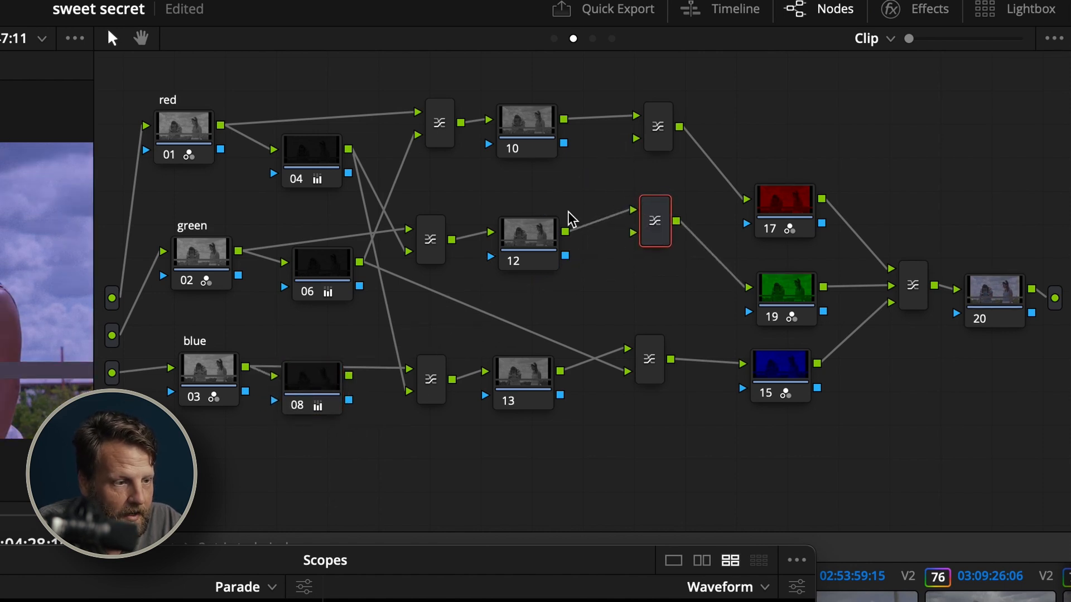
pyautogui.moveTo(348, 377); pyautogui.dragTo(636, 138)
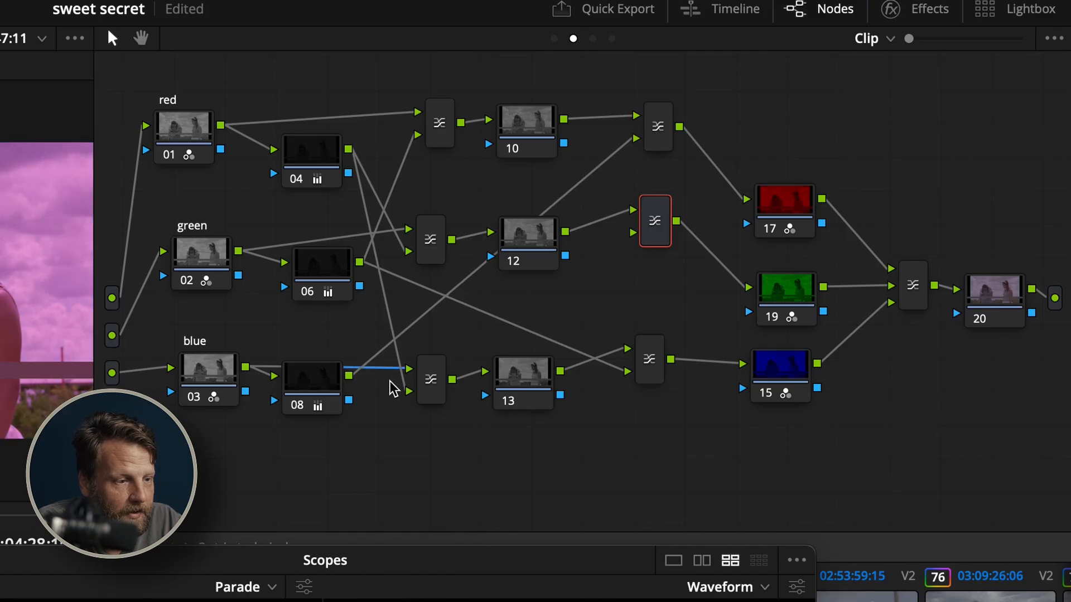
pyautogui.moveTo(348, 375); pyautogui.dragTo(661, 255)
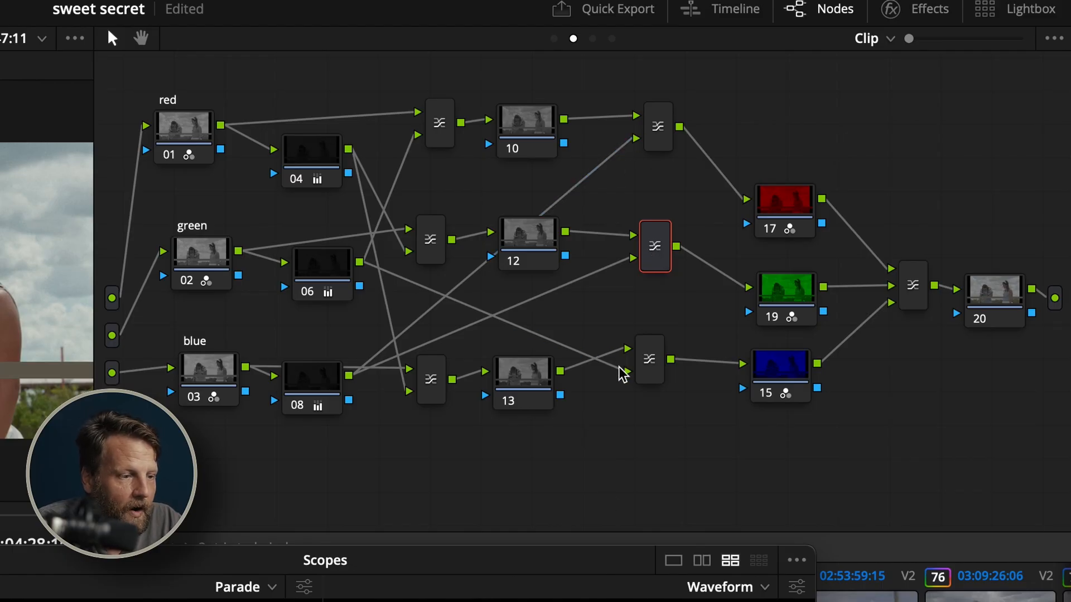
pyautogui.moveTo(649, 363); pyautogui.dragTo(509, 357)
pyautogui.moveTo(360, 262); pyautogui.dragTo(627, 395)
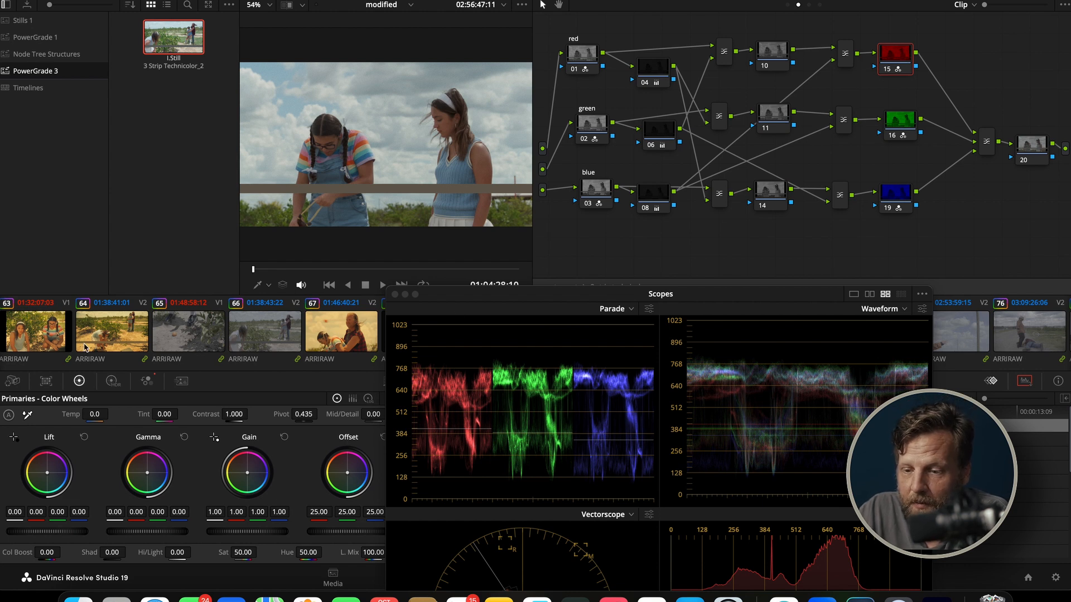
# Check the RGB Mixer settings of node 01 in the red row and of the red, green and blue nodes 15, 16 and 19
pyautogui.click(142, 381)
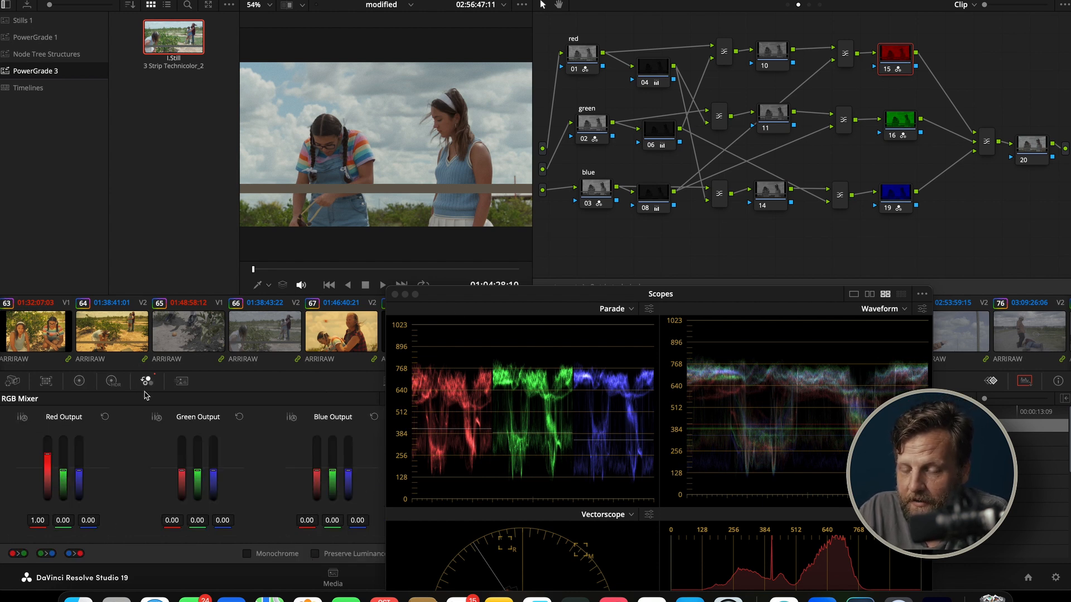
pyautogui.click(584, 51)
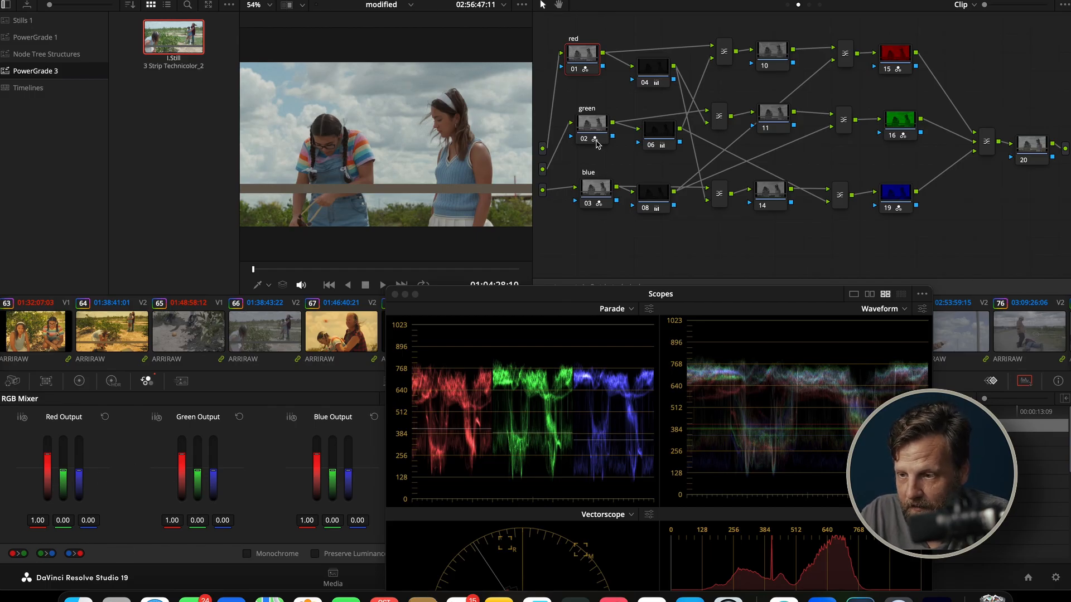
pyautogui.click(887, 63)
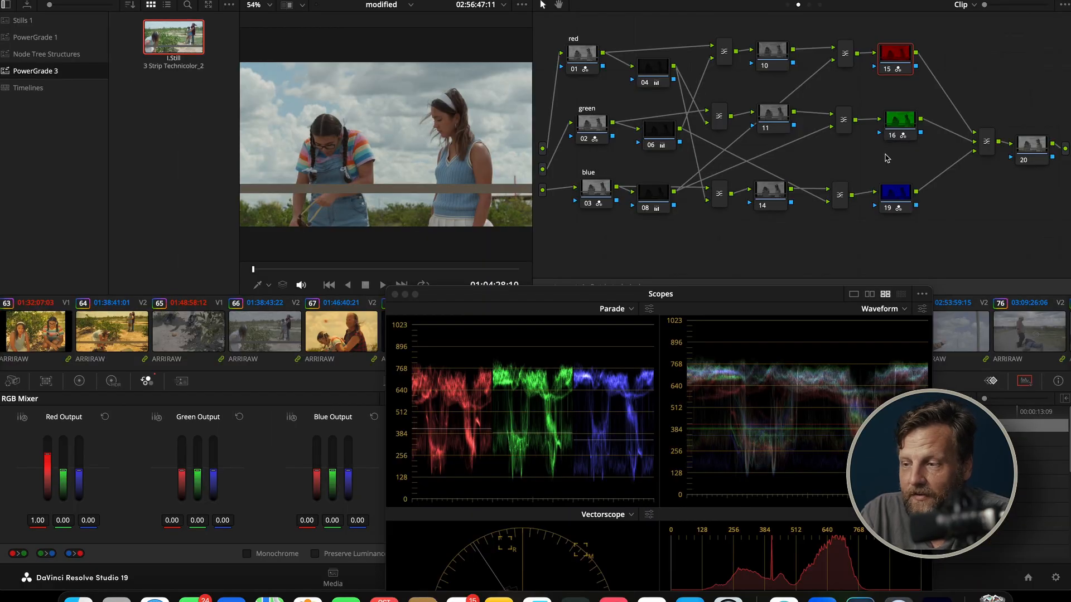
pyautogui.click(908, 127)
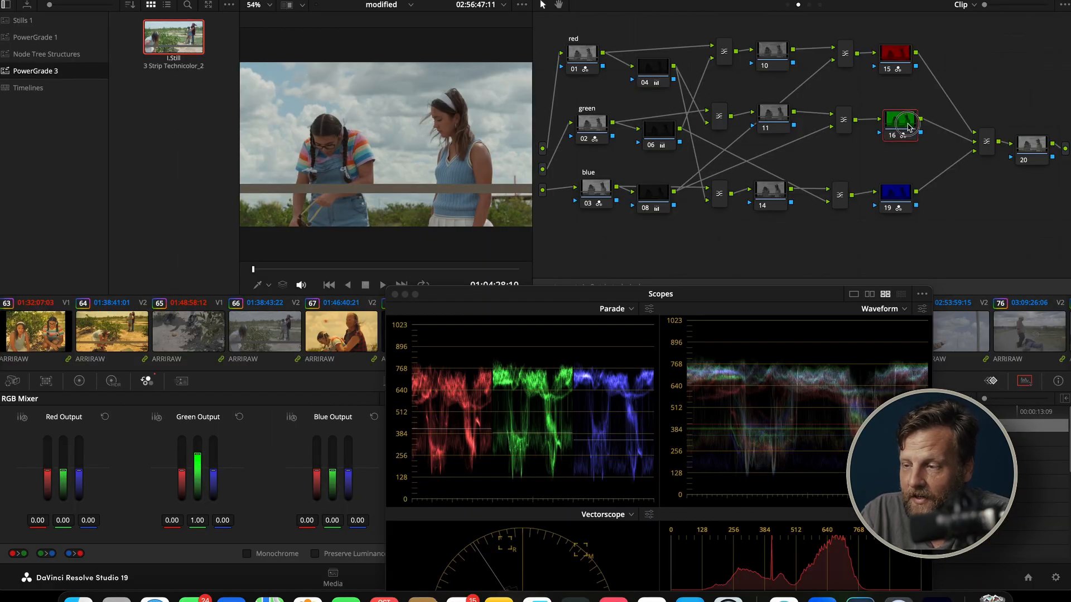
pyautogui.moveTo(907, 127); pyautogui.dragTo(904, 123)
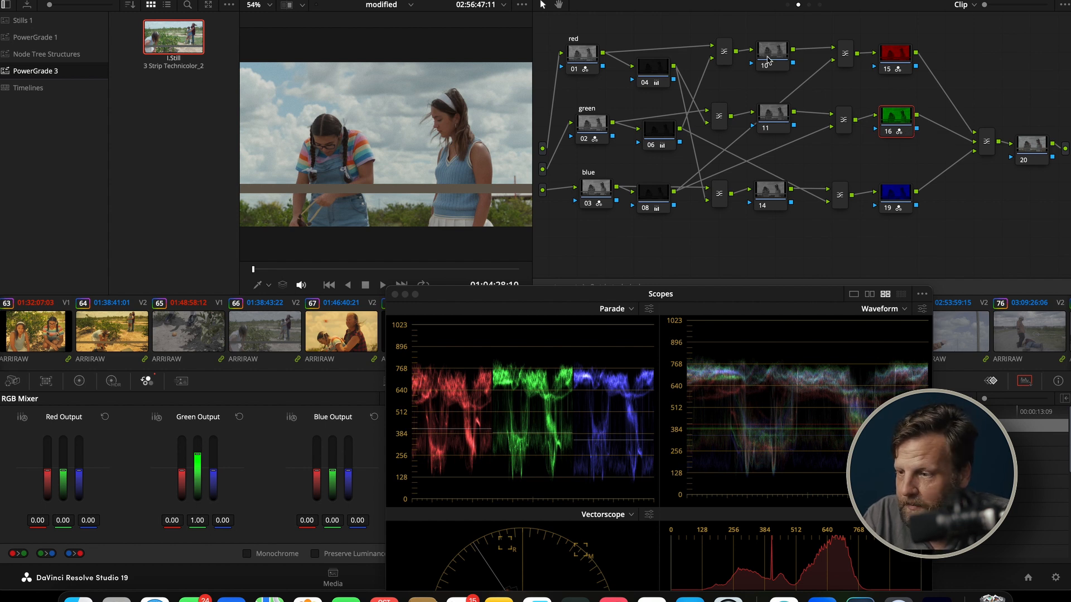
pyautogui.click(891, 202)
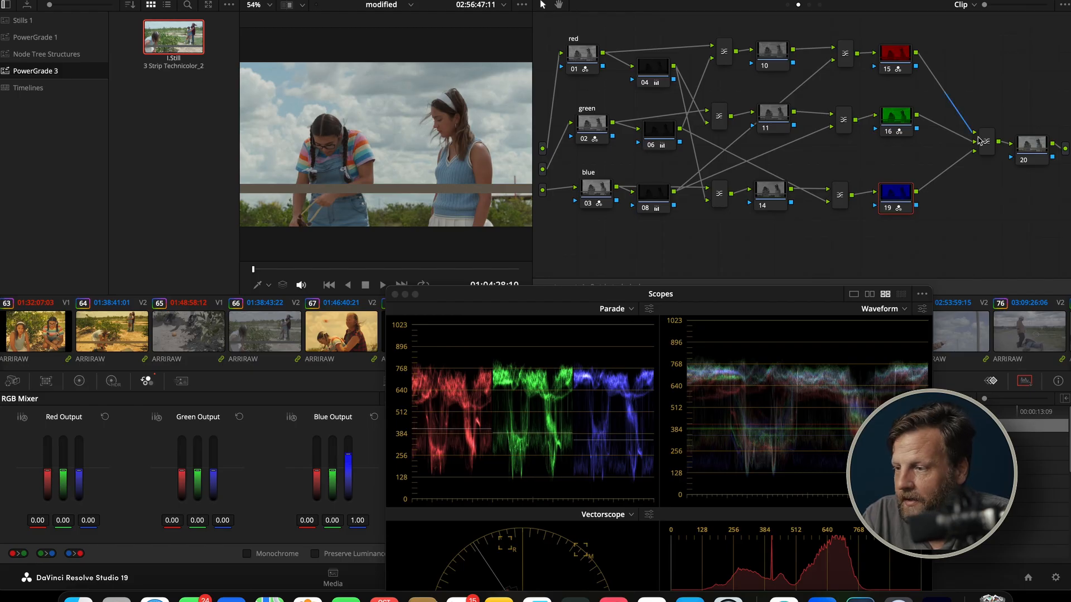
# Reposition the final layer mixer, then disconnect blue node 19 from its third input and reconnect it there
pyautogui.moveTo(980, 141); pyautogui.dragTo(954, 120)
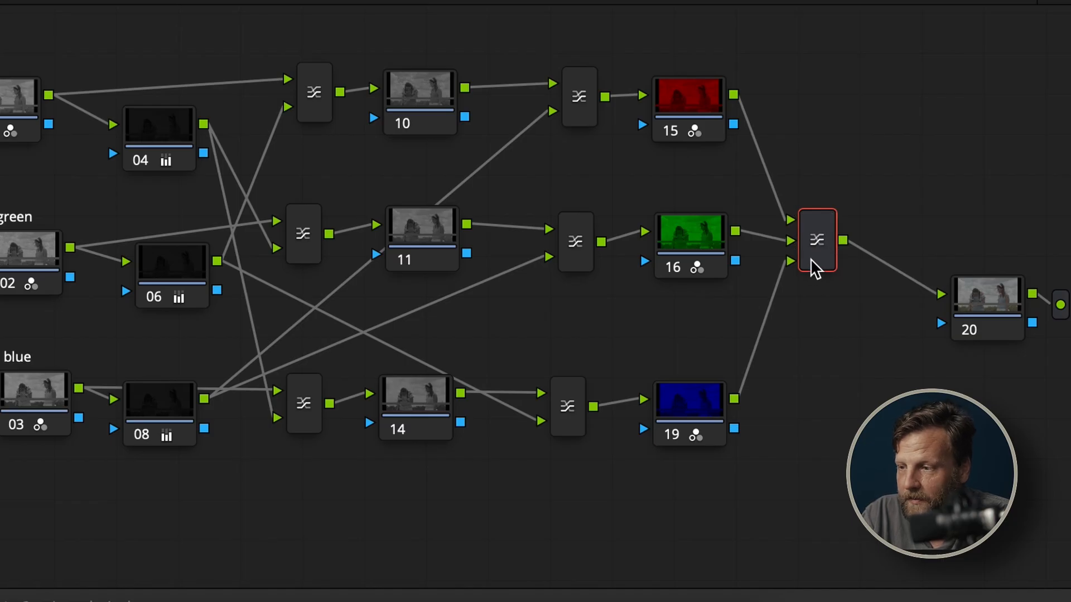
pyautogui.moveTo(814, 270); pyautogui.dragTo(845, 268)
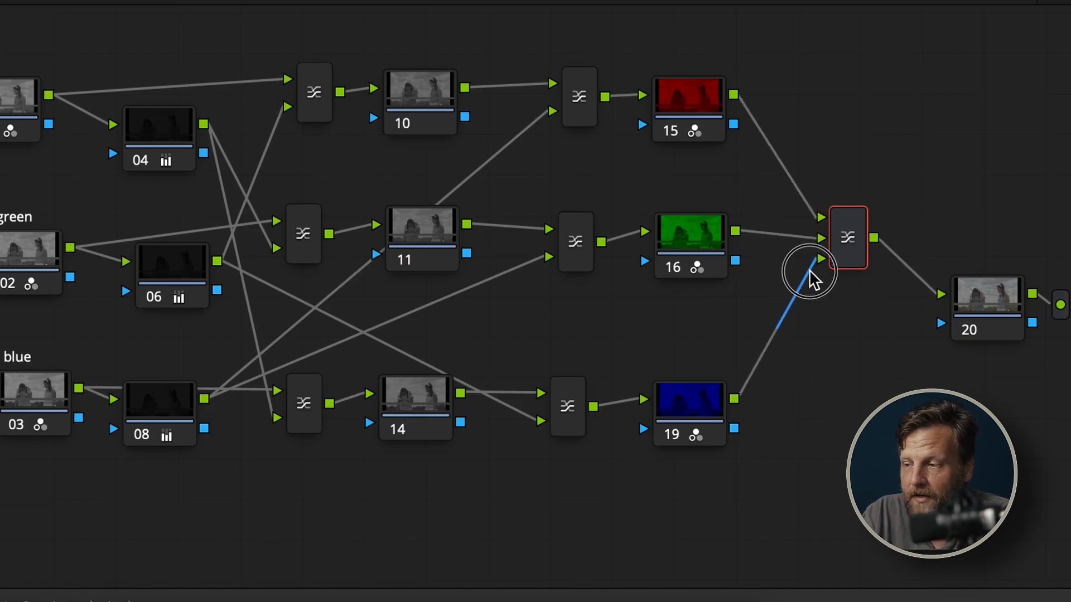
pyautogui.press('Delete')
pyautogui.moveTo(801, 270); pyautogui.dragTo(832, 259)
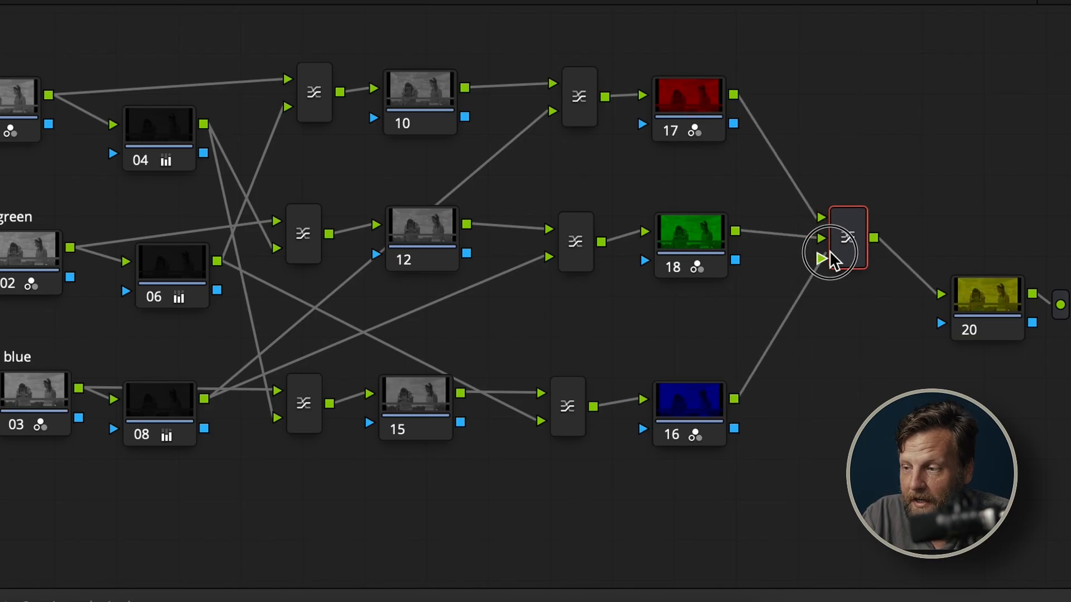
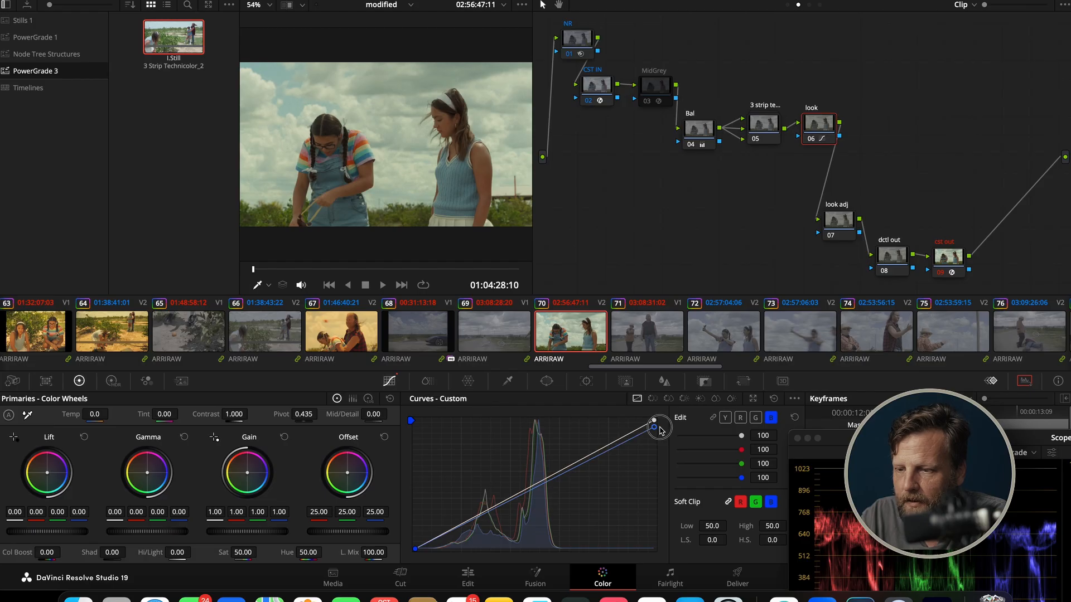
# Adjust the upper end of the look node's red custom curve and move the scopes clear of the curve controls
pyautogui.click(739, 418)
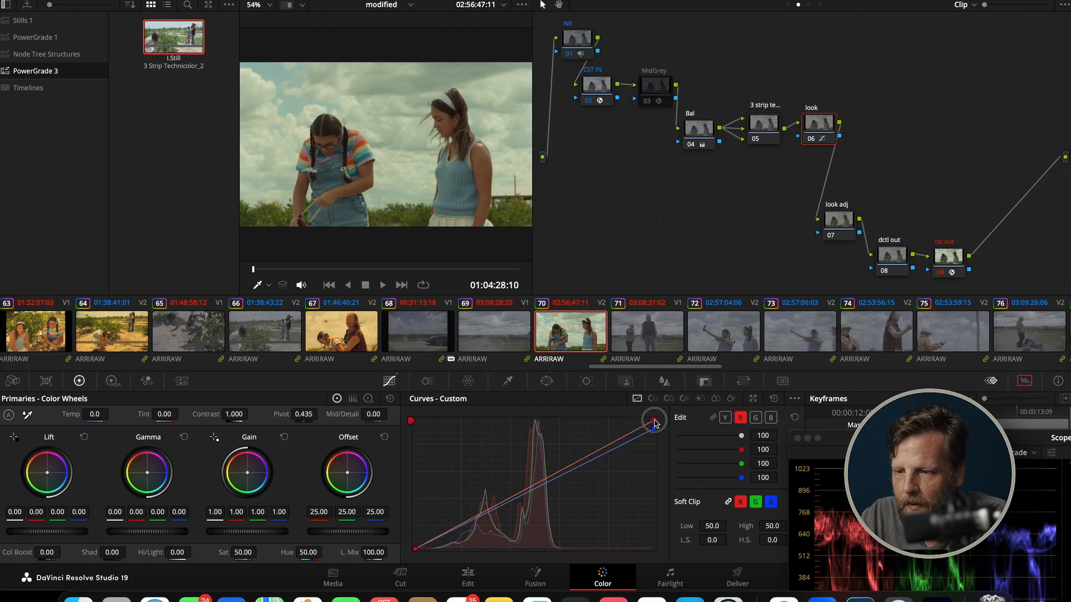
pyautogui.moveTo(654, 423); pyautogui.dragTo(652, 417)
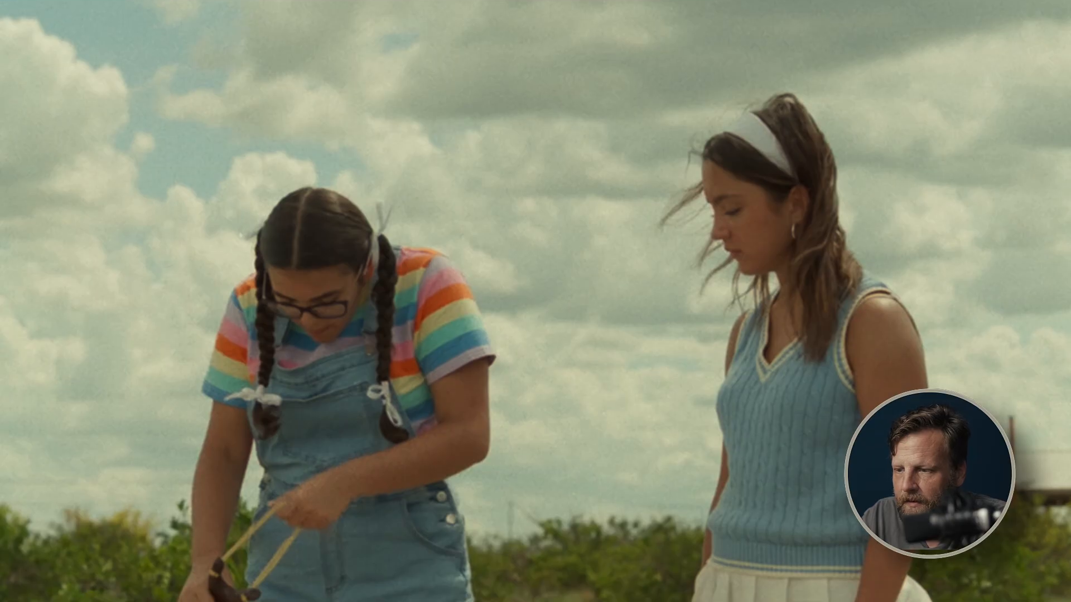
pyautogui.moveTo(735, 424)
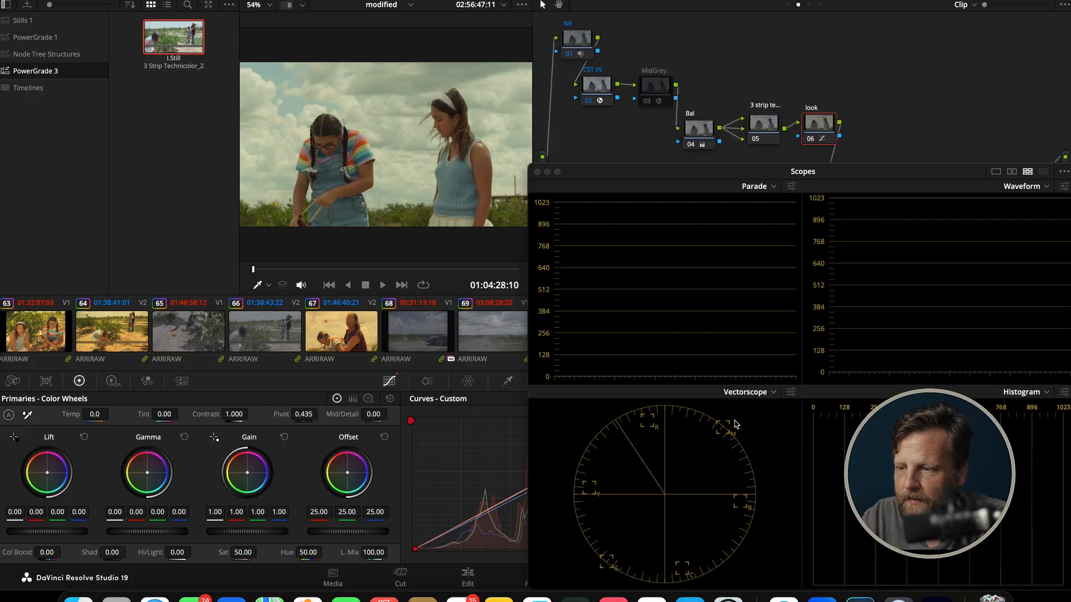
pyautogui.moveTo(763, 176); pyautogui.dragTo(954, 269)
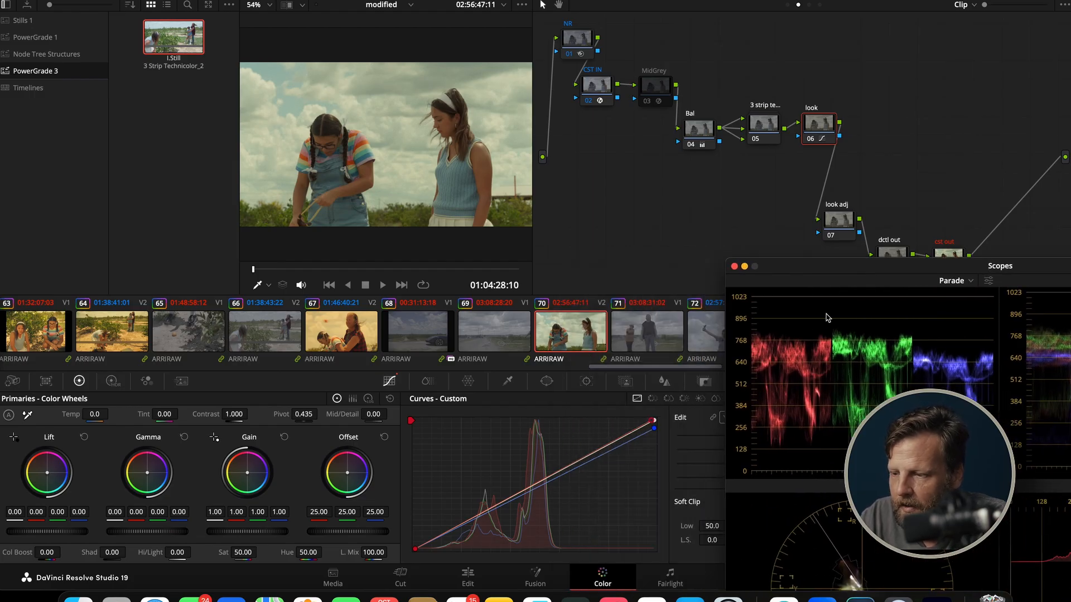
pyautogui.moveTo(829, 264); pyautogui.dragTo(903, 270)
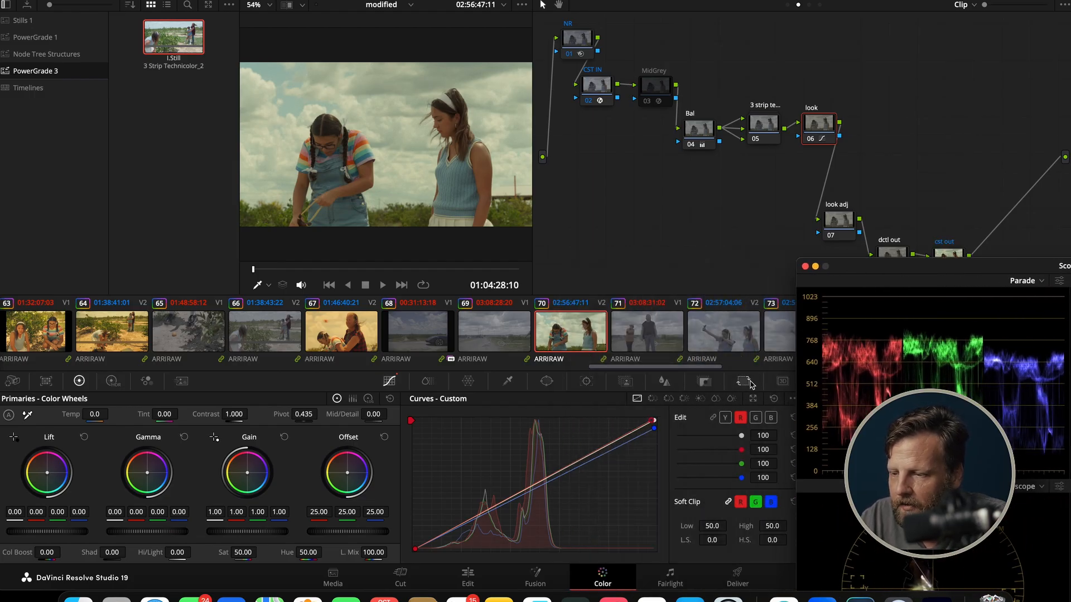
# Lower the upper end points of the look node's green and blue custom curves, bringing blue down further than green
pyautogui.click(755, 418)
pyautogui.moveTo(655, 424); pyautogui.dragTo(657, 427)
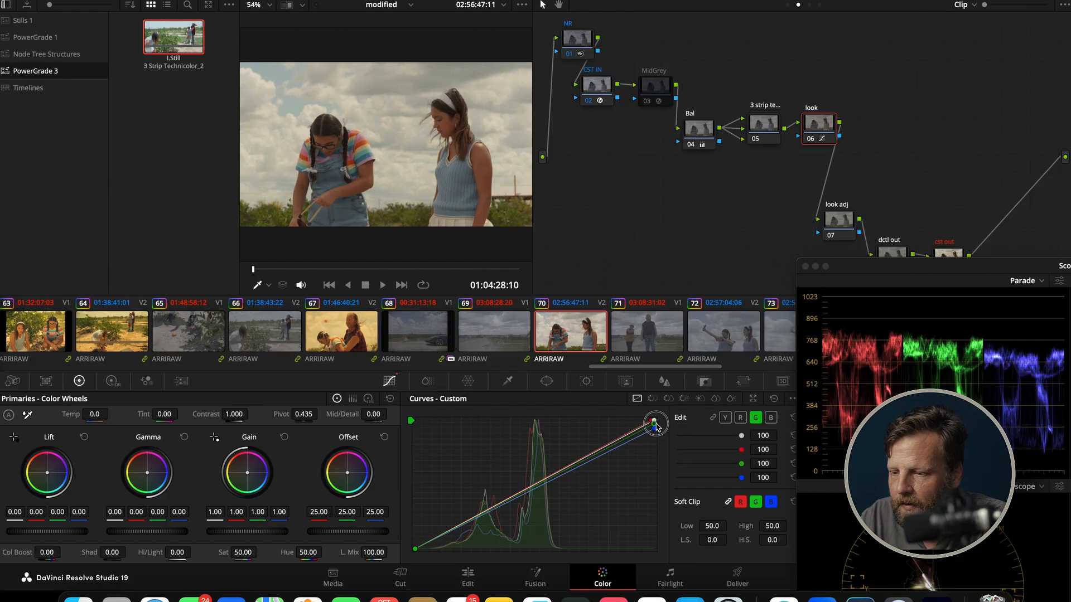
pyautogui.moveTo(657, 433); pyautogui.dragTo(658, 432)
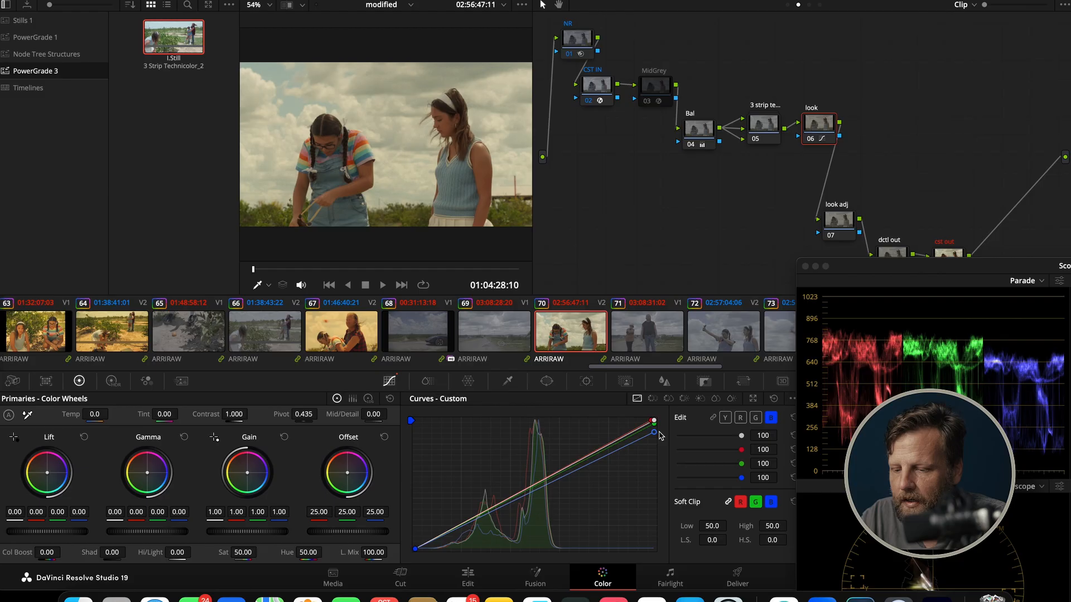
# Move the look adj node in beneath the look node and apply Film Look Creator to it with the Clean Slate preset
pyautogui.moveTo(839, 225); pyautogui.dragTo(756, 195)
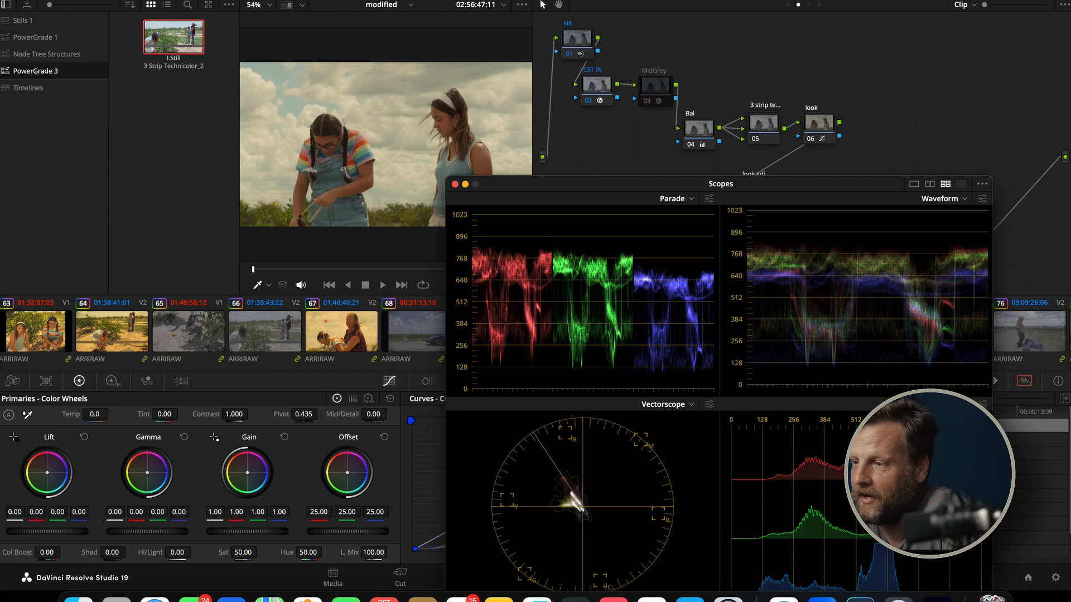
pyautogui.click(954, 20)
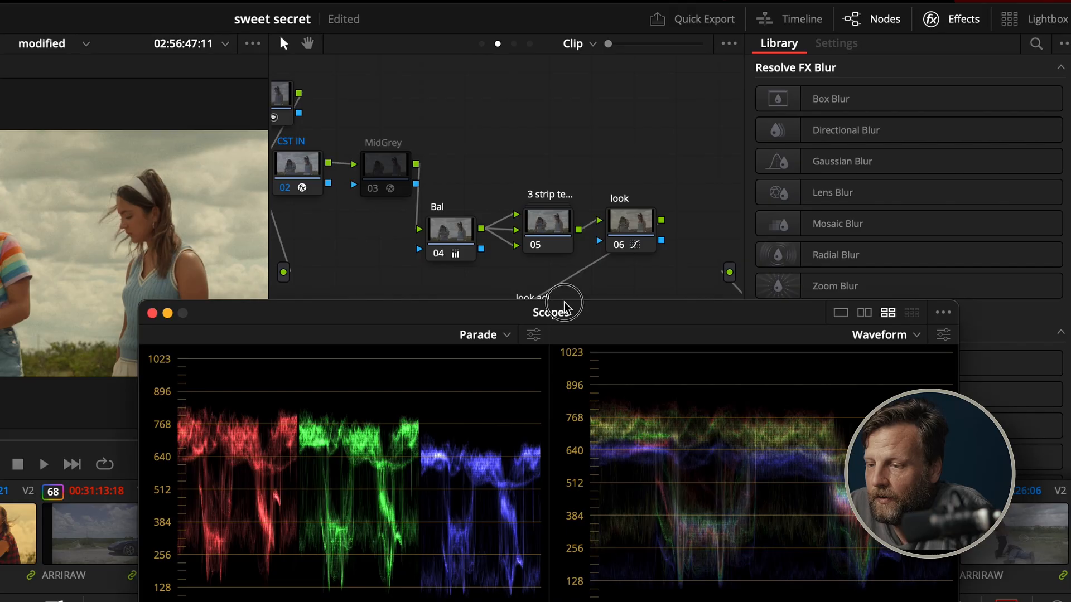
pyautogui.moveTo(731, 178); pyautogui.dragTo(782, 295)
pyautogui.scroll(-3, 973, 257)
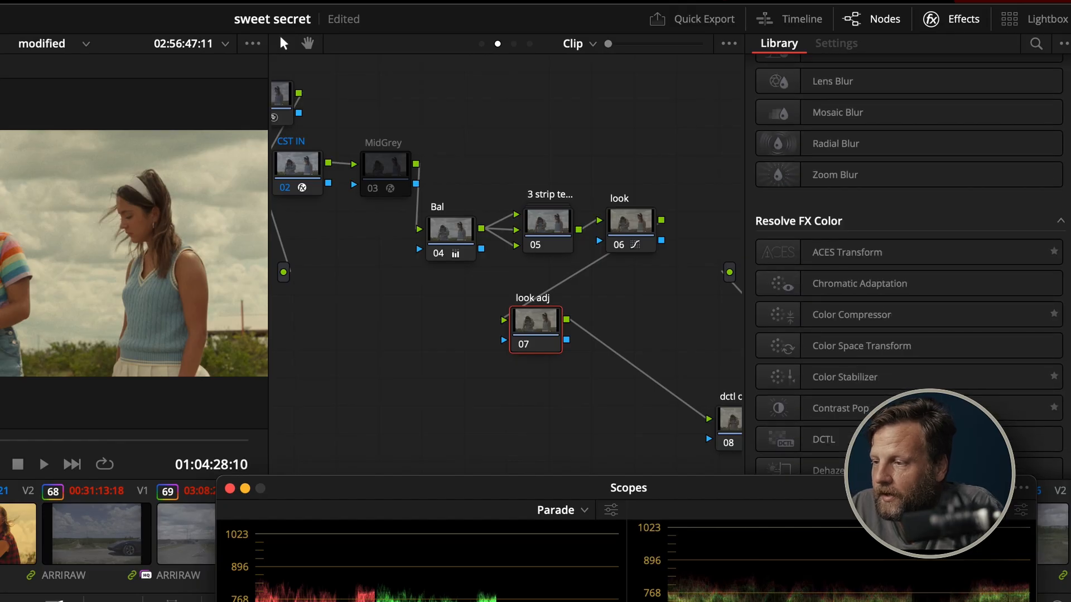
pyautogui.click(1036, 43)
pyautogui.write('film')
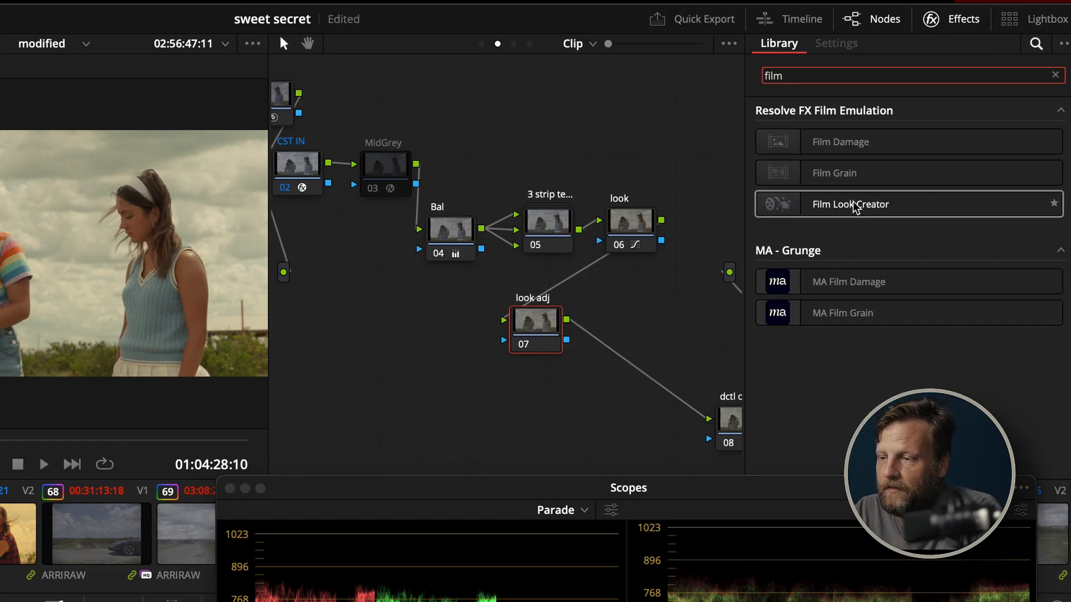
pyautogui.moveTo(856, 206); pyautogui.dragTo(536, 323)
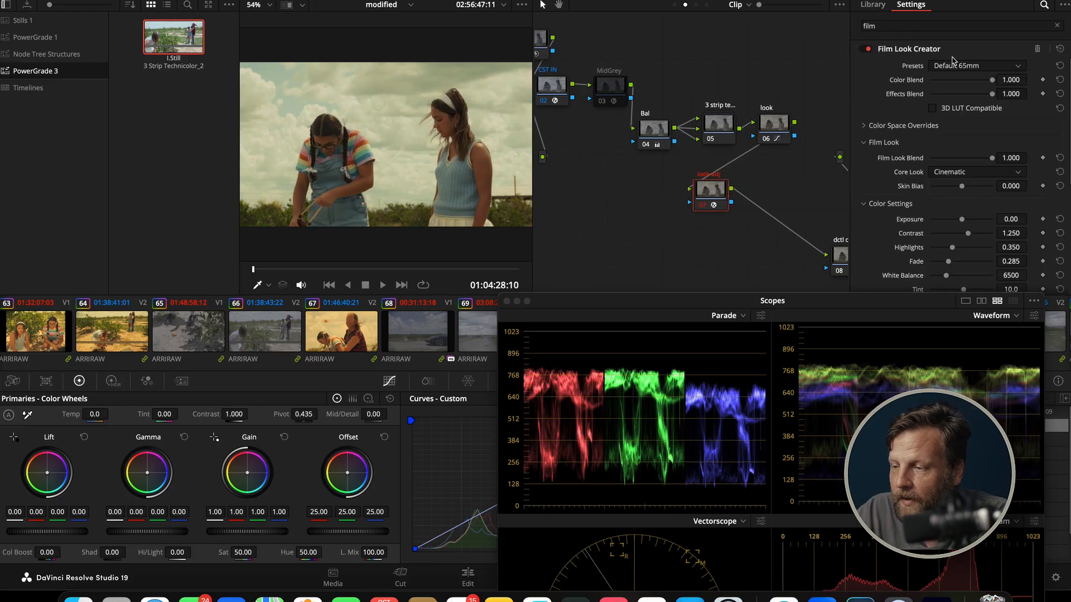
pyautogui.click(955, 66)
pyautogui.click(956, 109)
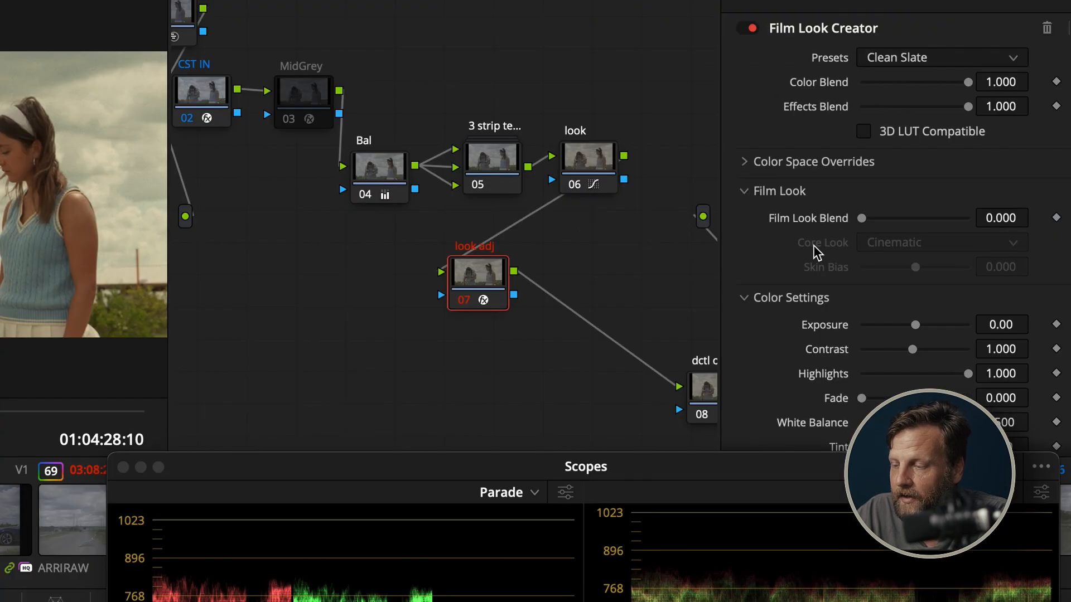
# Enable Halation and Bloom in the look adj node's Film Look Creator
pyautogui.scroll(-5, 863, 245)
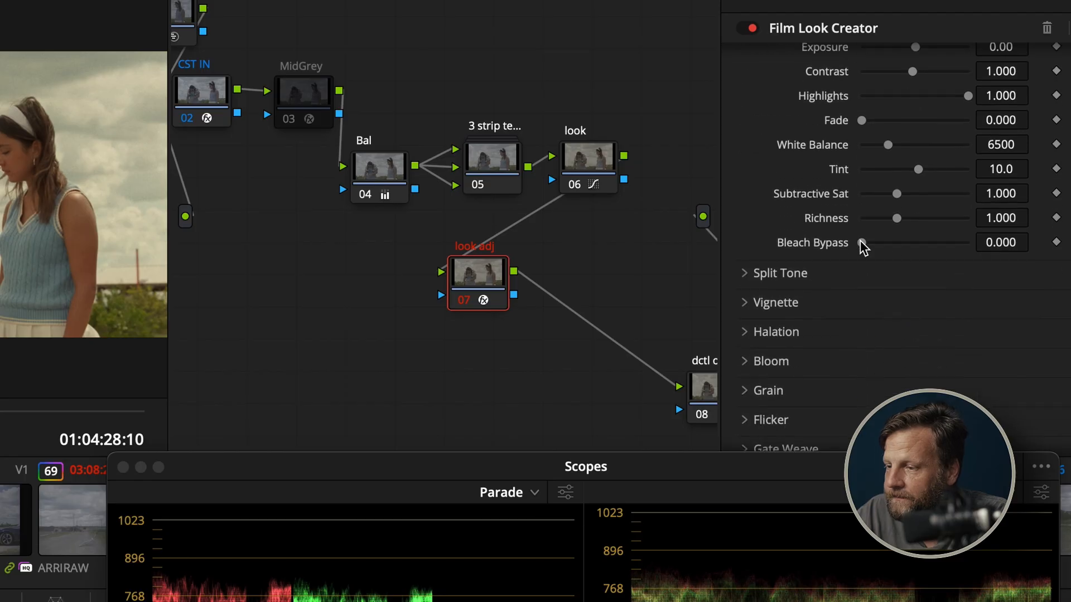
pyautogui.scroll(-2, 863, 245)
pyautogui.click(792, 259)
pyautogui.scroll(-3, 794, 262)
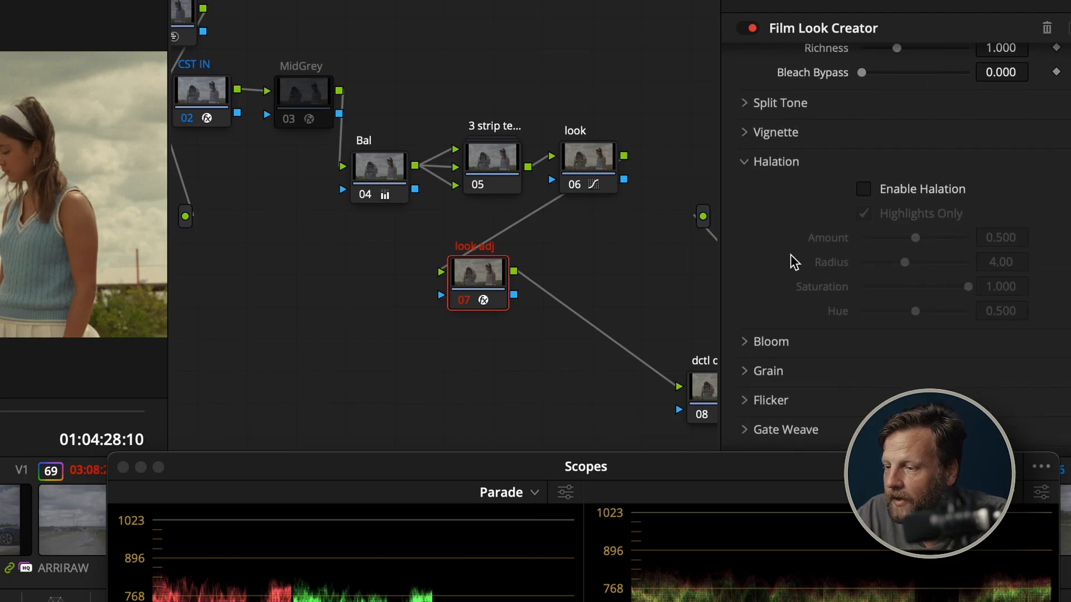
pyautogui.click(863, 189)
pyautogui.click(756, 348)
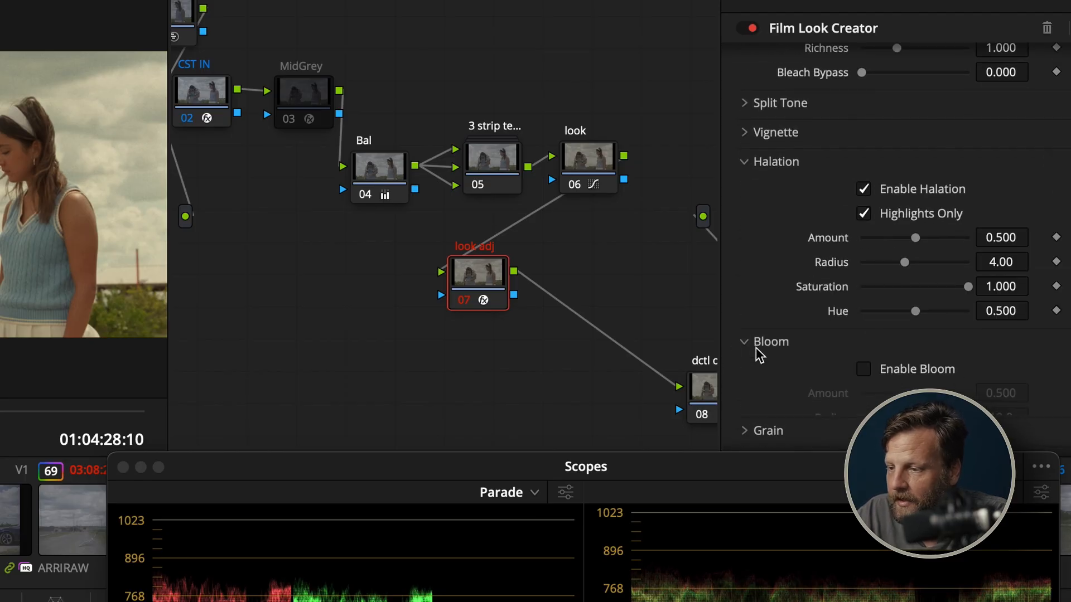
pyautogui.scroll(-2, 875, 265)
pyautogui.click(879, 278)
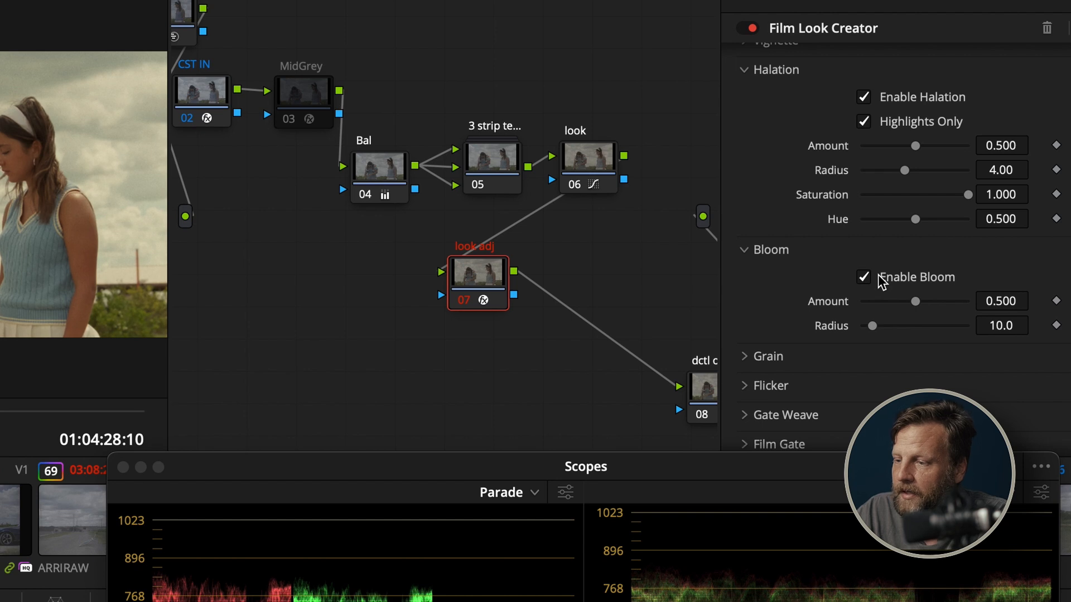
# Set the Film Look Creator's Fade to 0.431, move the scopes clear of its color settings, and fine-tune Richness
pyautogui.scroll(5, 879, 281)
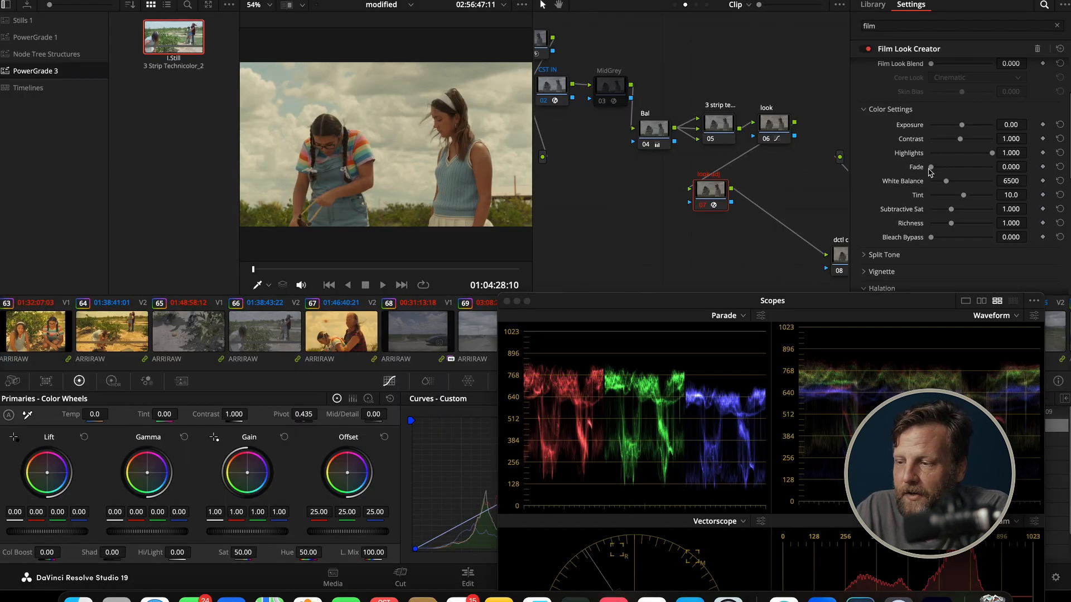
pyautogui.moveTo(931, 169); pyautogui.dragTo(958, 172)
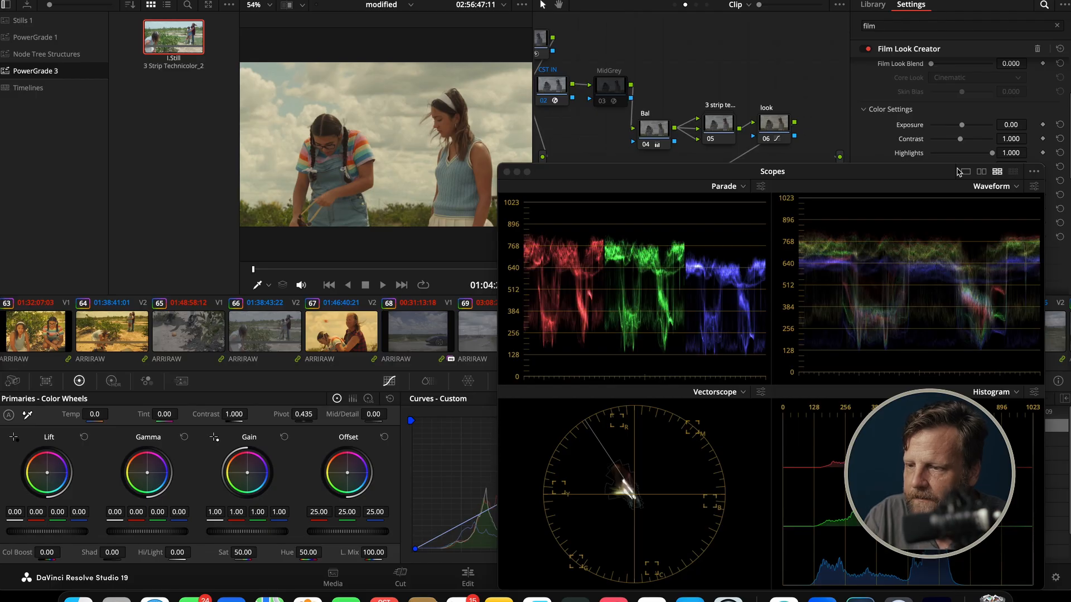
pyautogui.moveTo(849, 163); pyautogui.dragTo(921, 282)
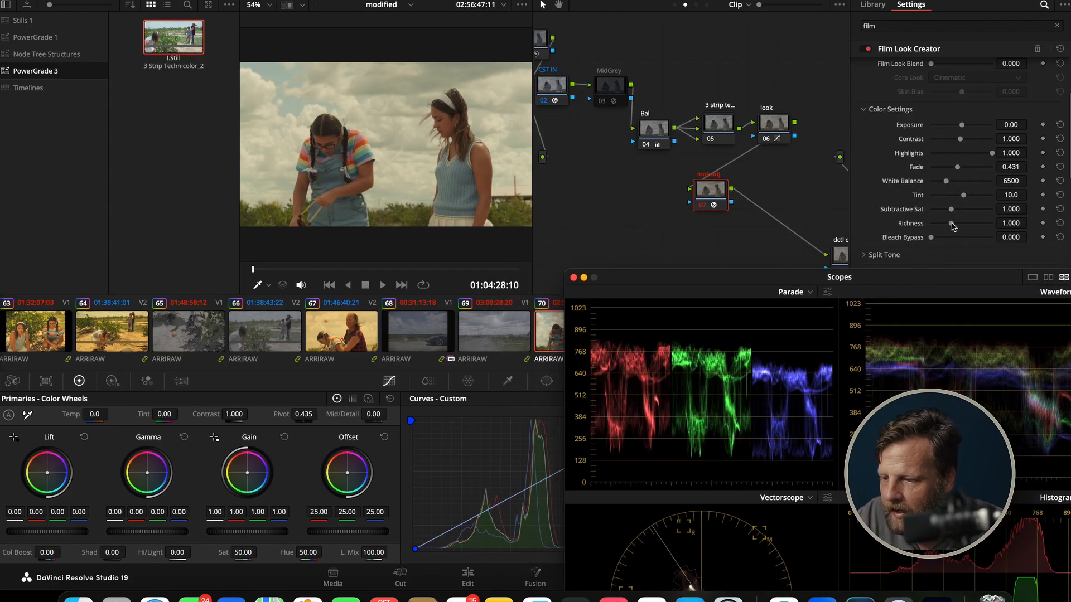
pyautogui.moveTo(952, 226); pyautogui.dragTo(951, 213)
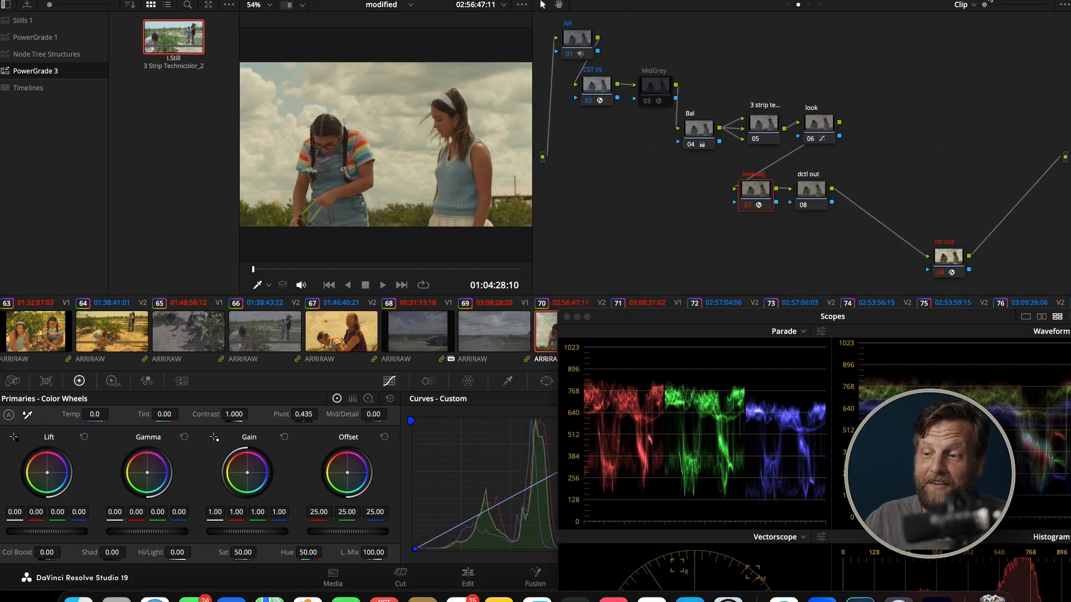
# Disable the NR node and apply the DCTL effect to the dctl out node, using QT_Charts_v1.0
pyautogui.click(580, 41)
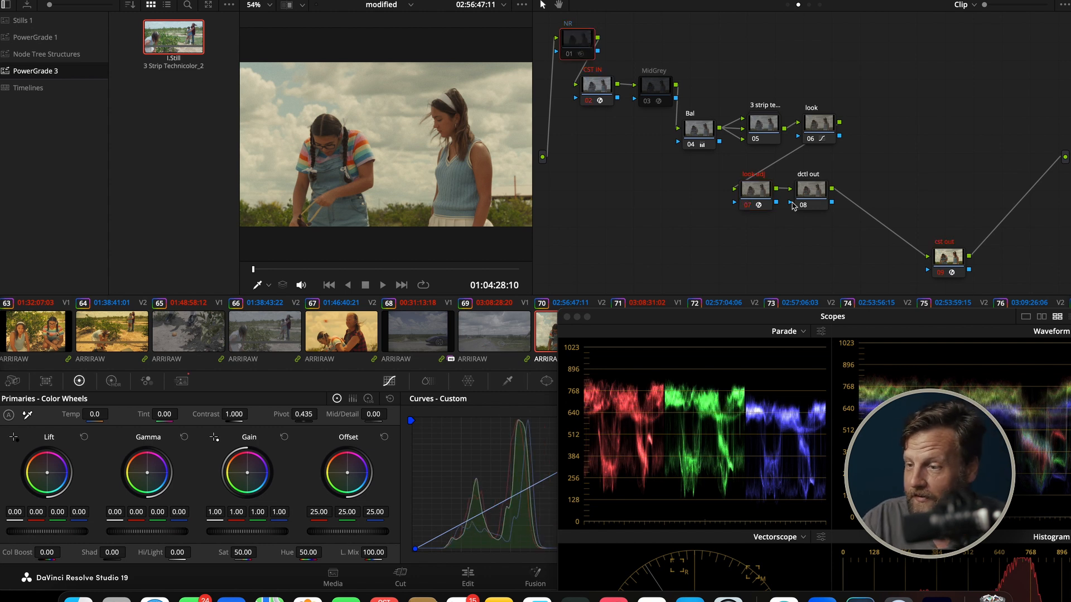
pyautogui.click(812, 193)
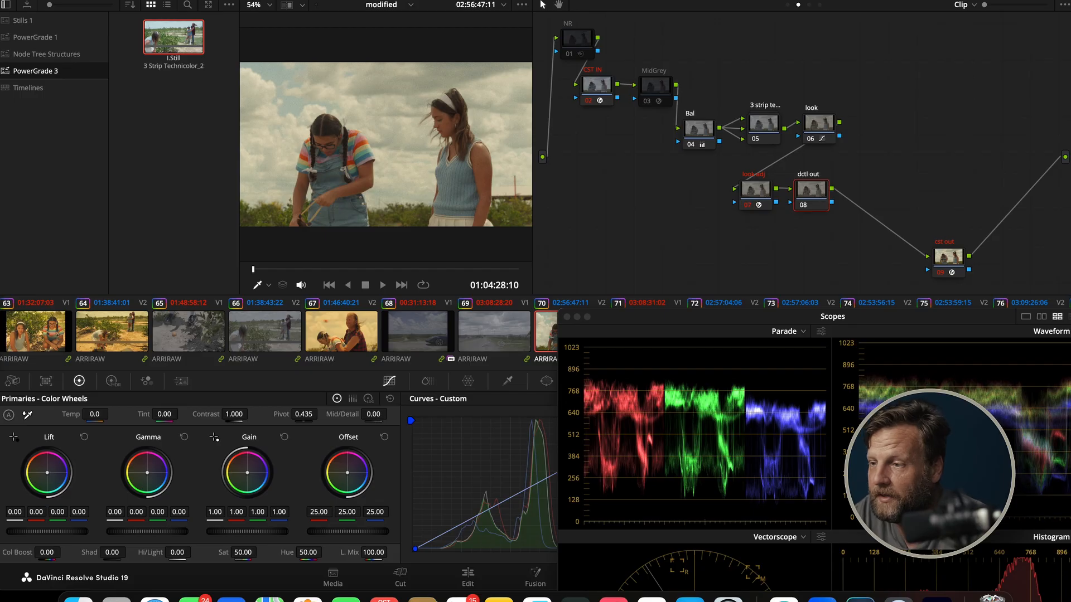
pyautogui.click(1033, 1)
pyautogui.click(1057, 25)
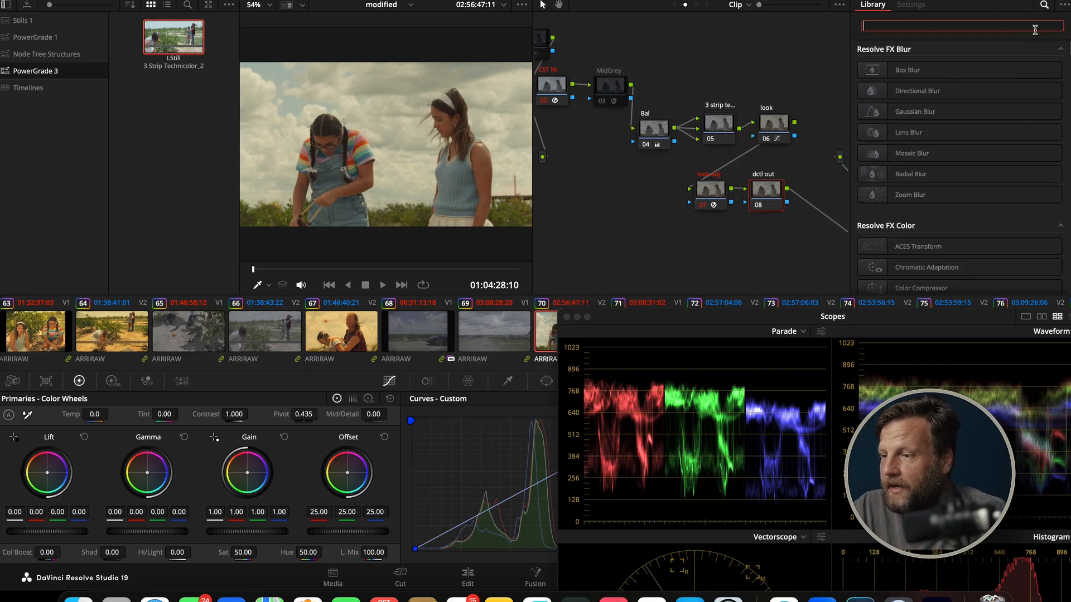
pyautogui.write('dctl')
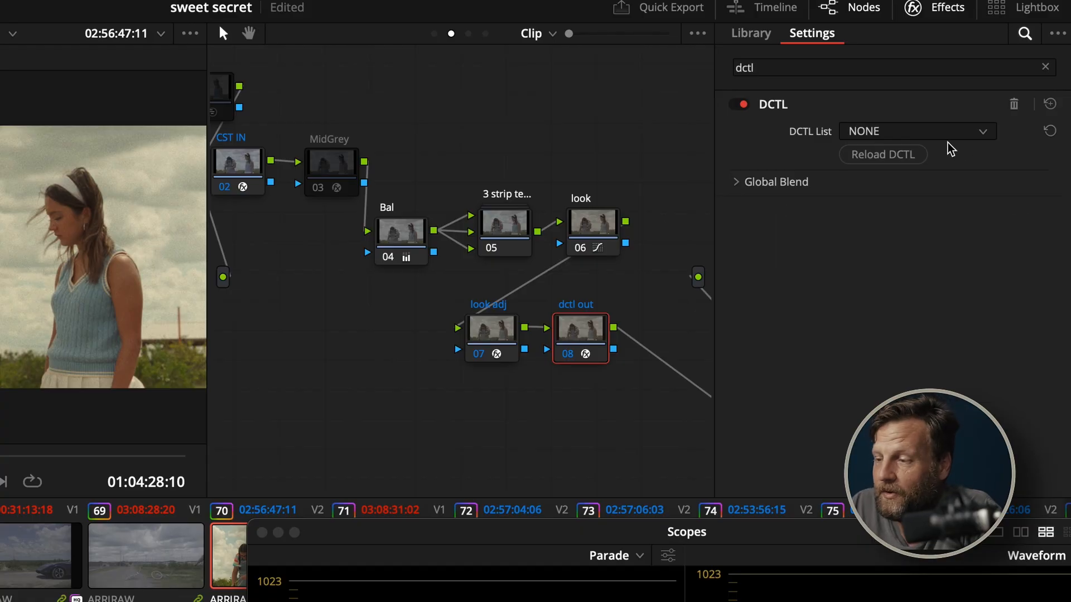
pyautogui.click(947, 134)
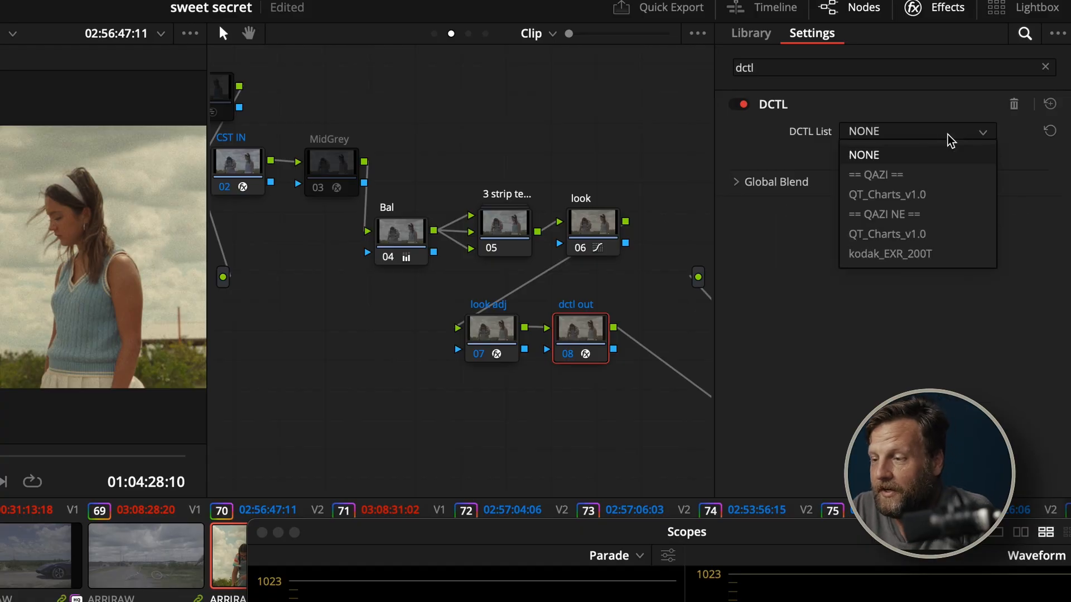
pyautogui.click(926, 235)
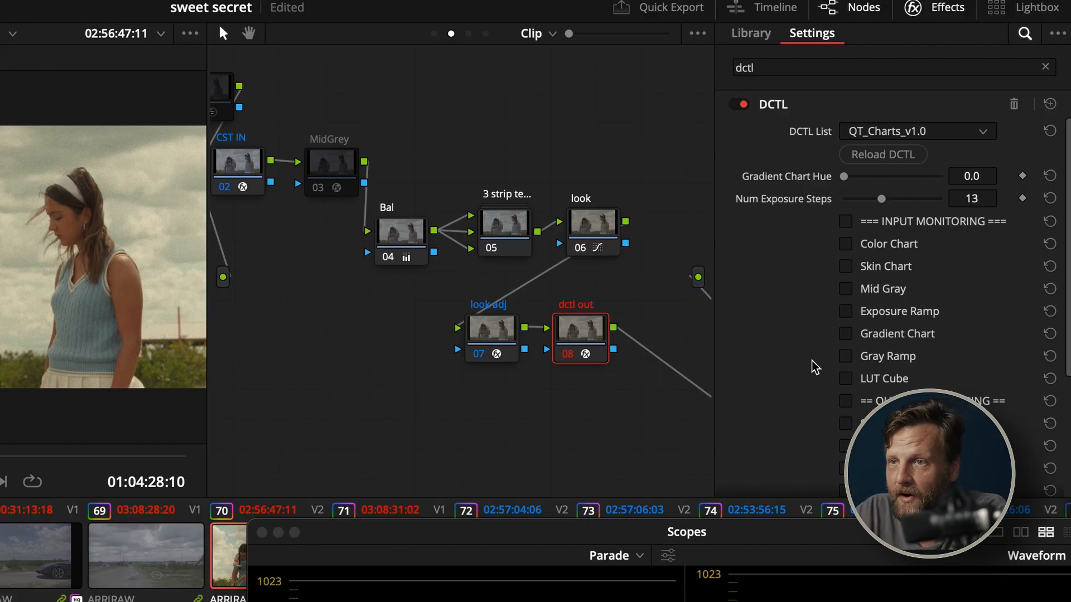
# Check the MidGrey node's Mid Gray chart on the image, leaving the node disabled
pyautogui.click(334, 166)
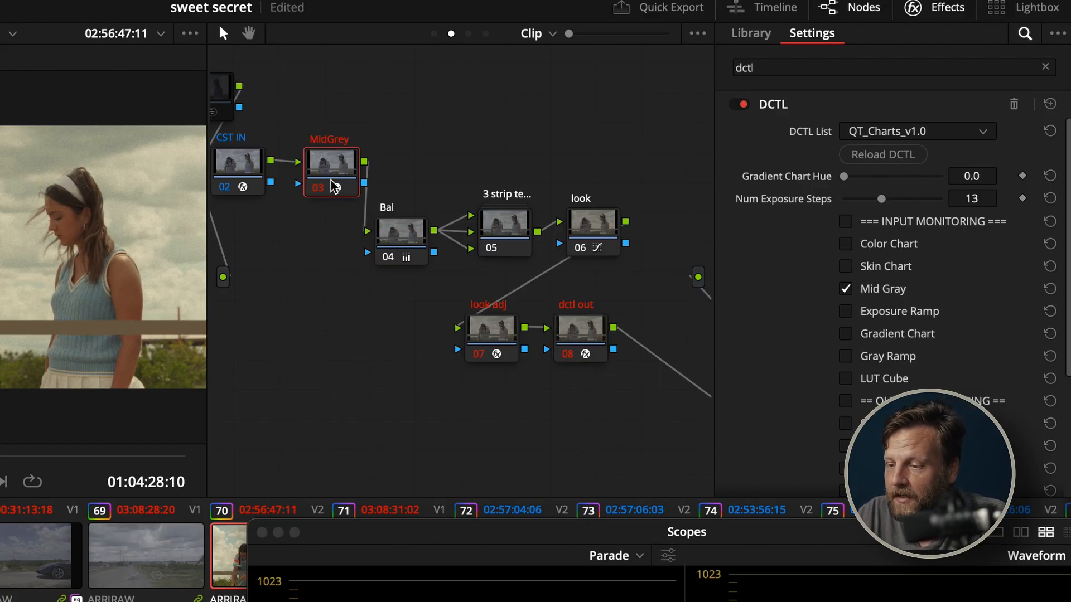
pyautogui.press('super+d')
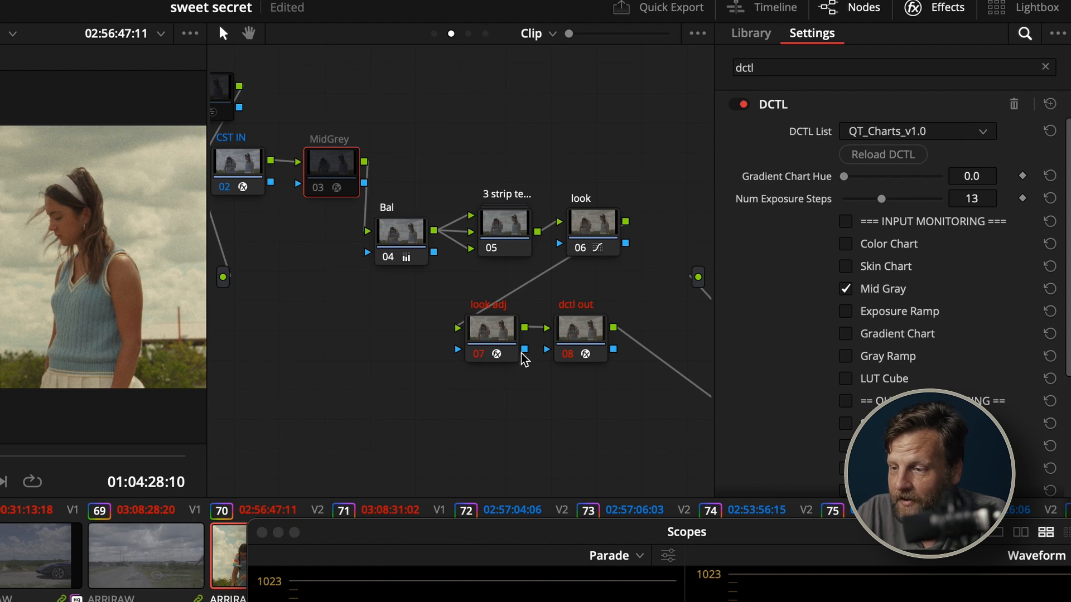
# Turn on False Color output monitoring in the dctl out node to examine the image's exposure zones
pyautogui.click(581, 351)
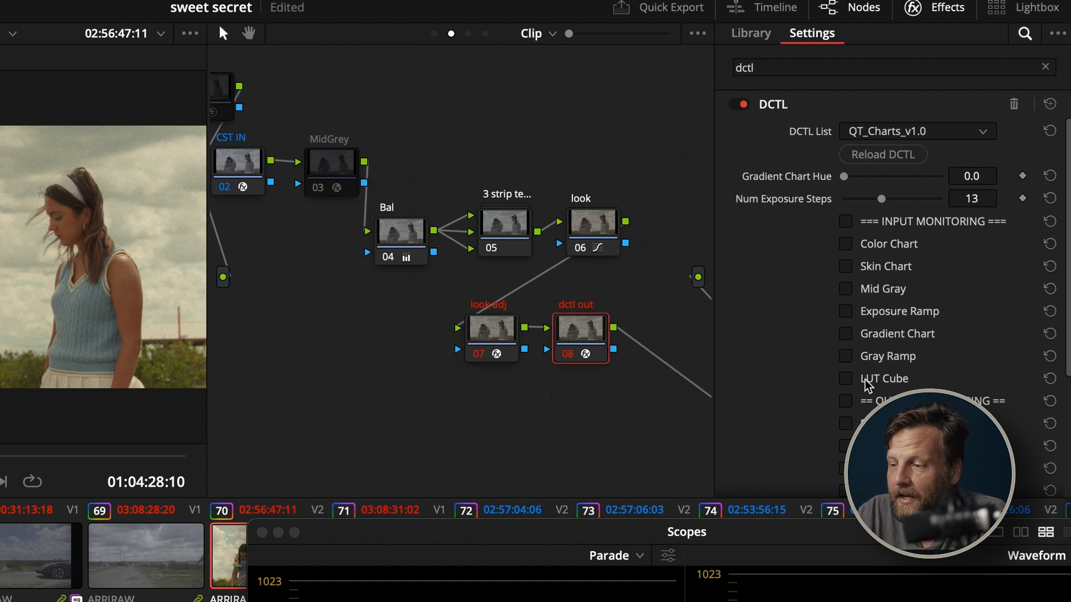
pyautogui.scroll(-5, 866, 385)
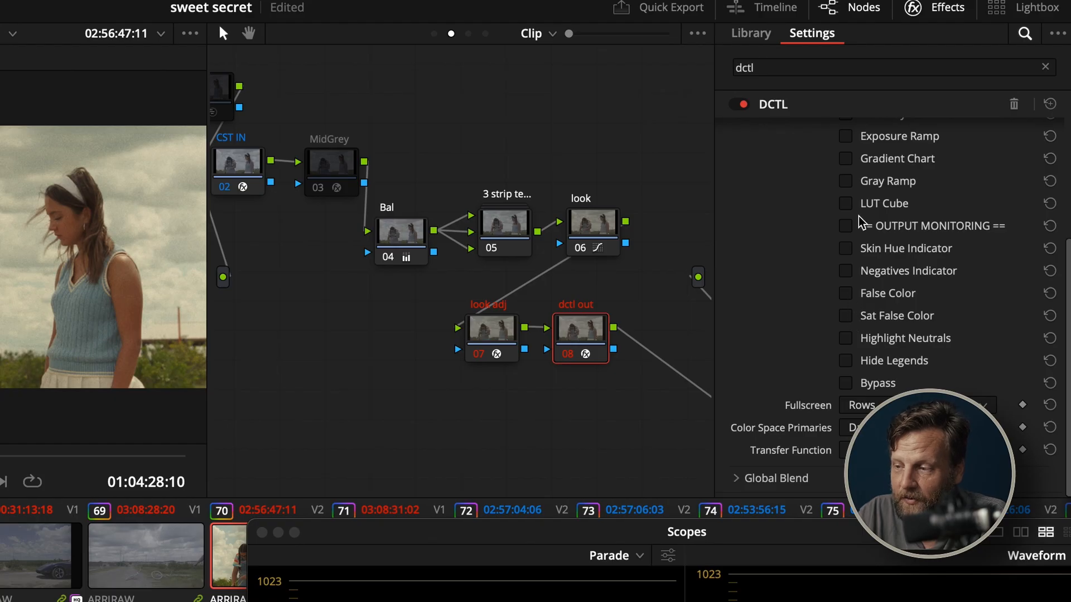
pyautogui.click(848, 292)
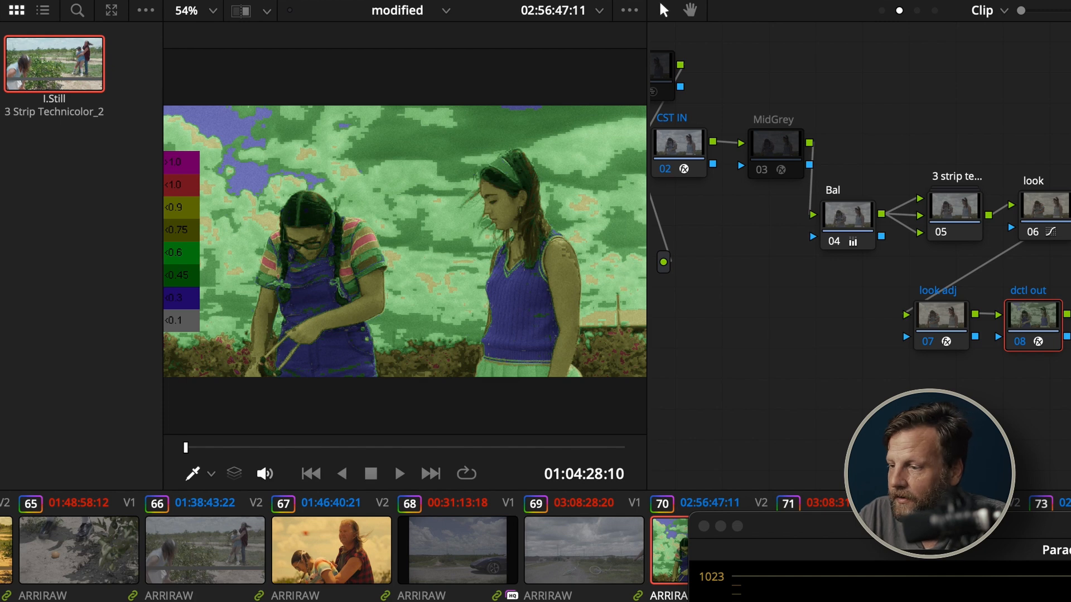
# Compare the image with and without the dctl out node's monitoring overlay and examine skin tones with the Skin Hue Indicator in full screen
pyautogui.hotkey('ctrl', 'd')
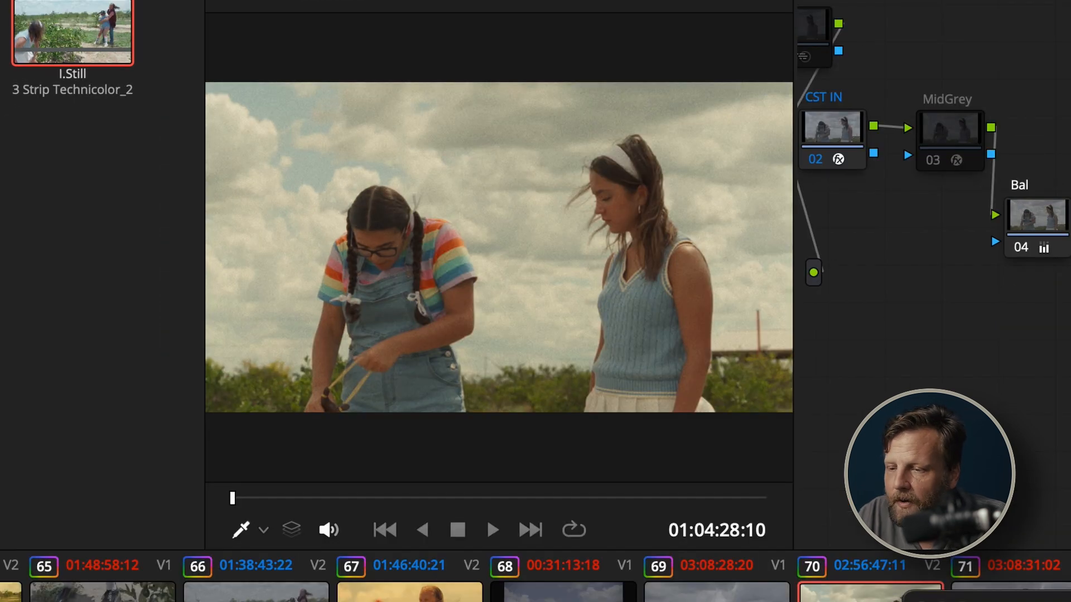
pyautogui.hotkey('ctrl', 'd')
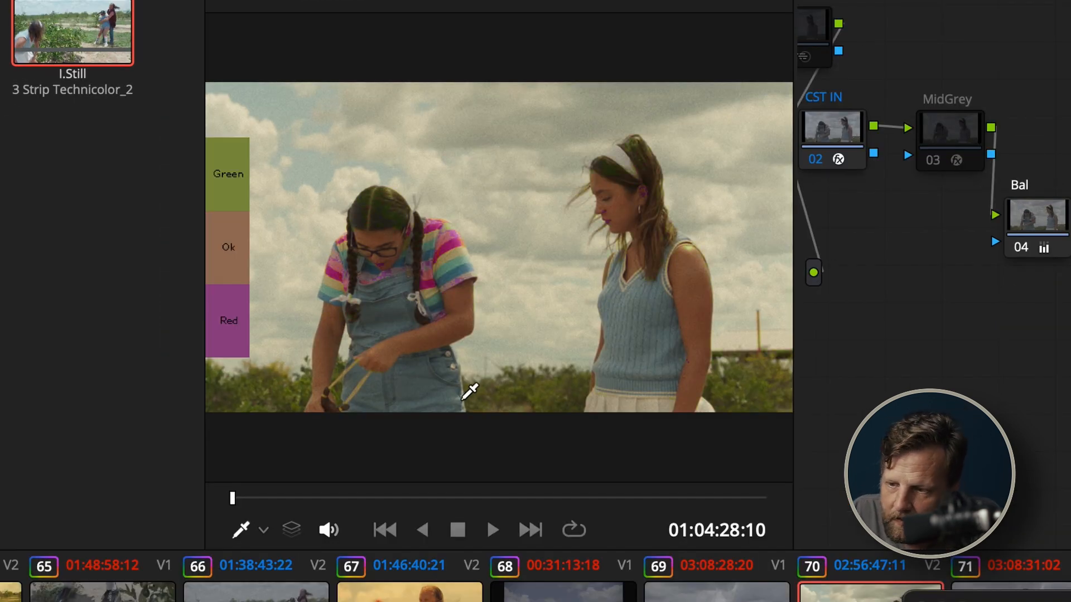
pyautogui.hotkey('ctrl', 'f')
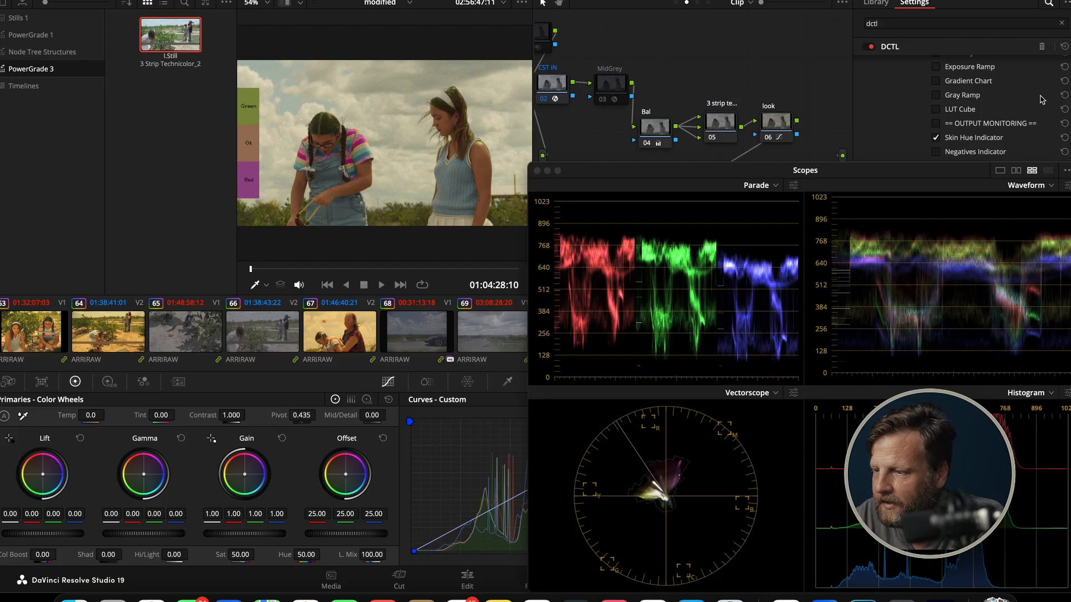
# Turn off the Skin Hue Indicator in the dctl out node and move the Scopes window clear of the node graph
pyautogui.click(974, 141)
pyautogui.moveTo(928, 168); pyautogui.dragTo(962, 287)
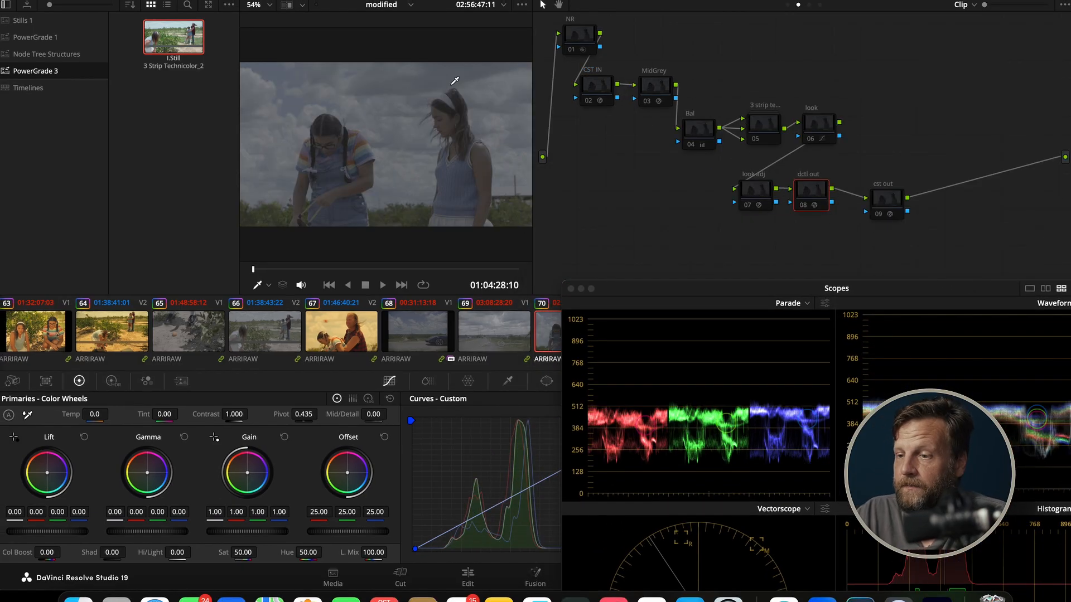
# Toggle the NR node on and off to compare the image with and without noise reduction
pyautogui.click(571, 41)
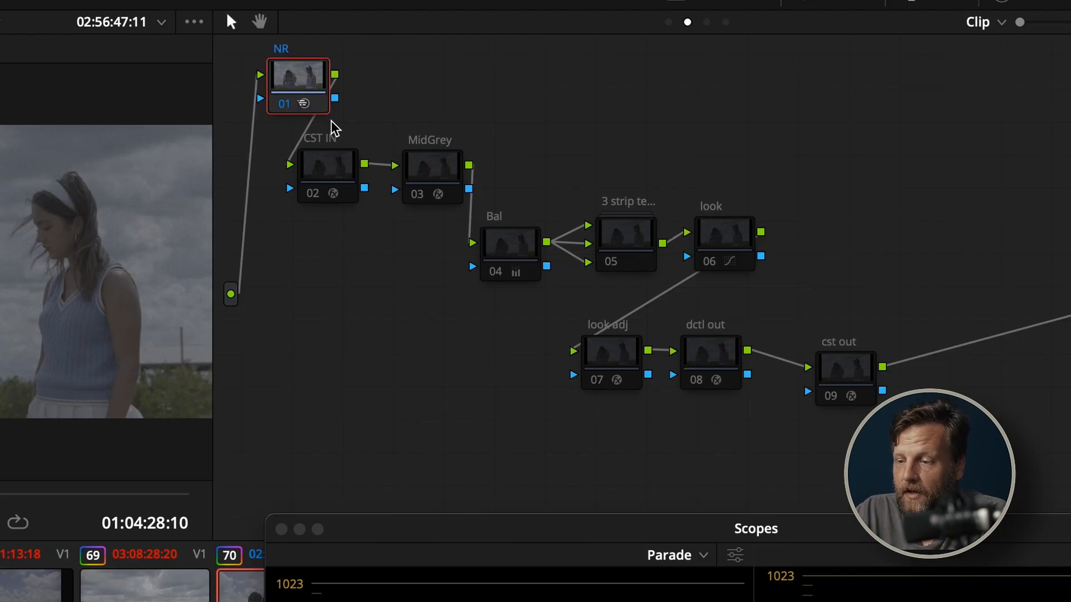
pyautogui.press('super+d')
pyautogui.press('super+d')
pyautogui.press('super+d')
pyautogui.press('super+d')
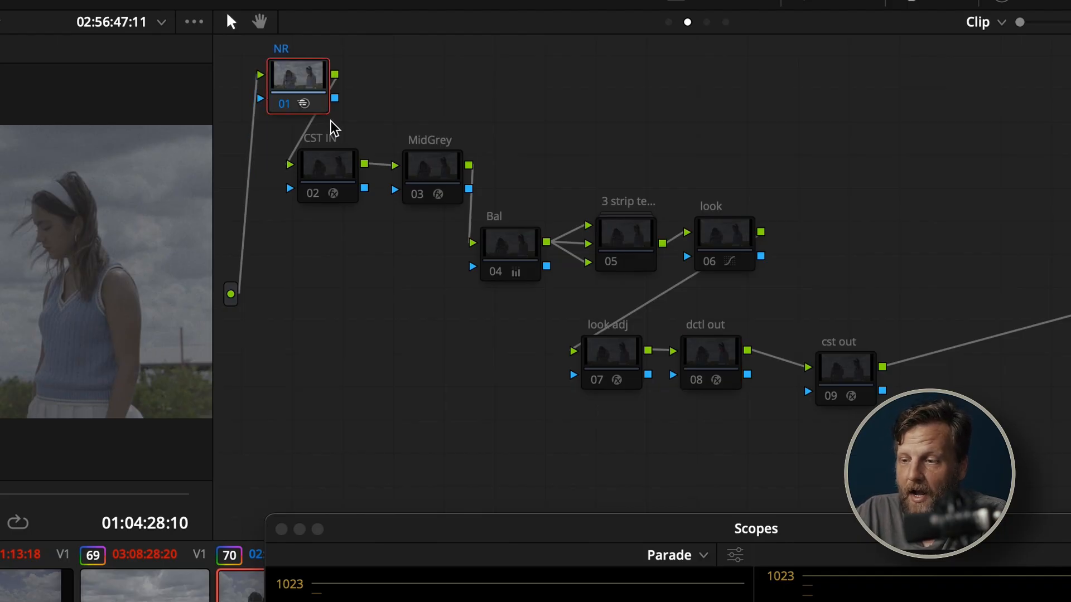
# Enable the CST IN node and review its Color Space Transform settings
pyautogui.click(332, 179)
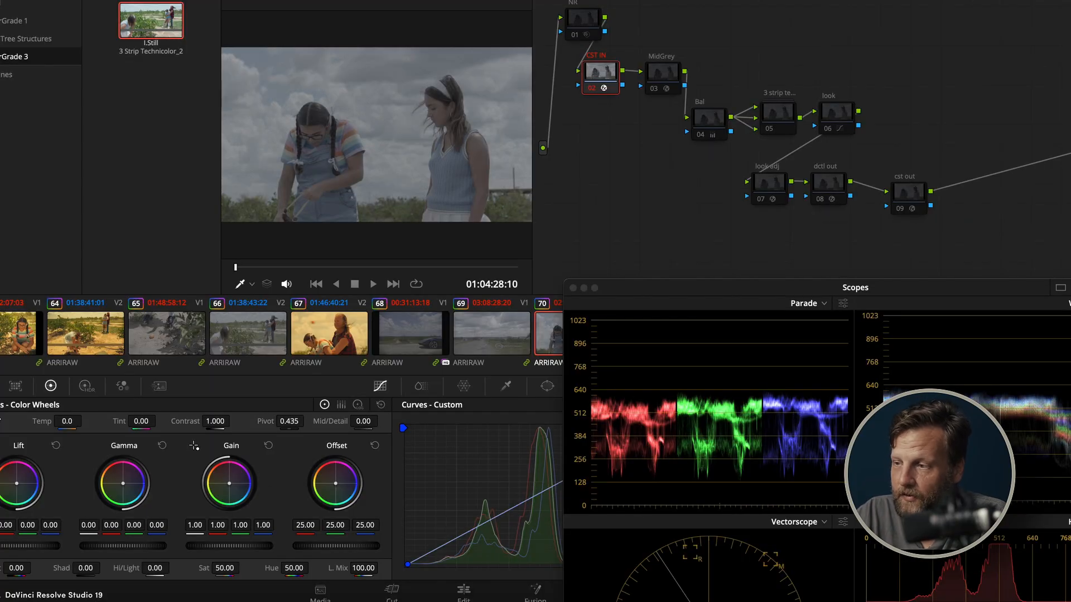
pyautogui.click(1021, 1)
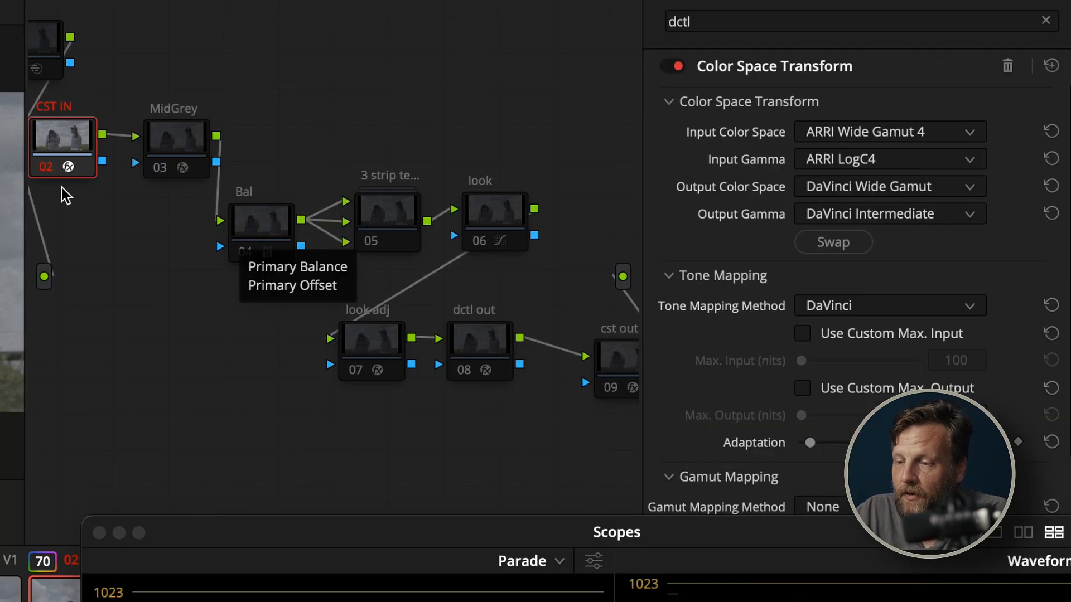
pyautogui.click(600, 74)
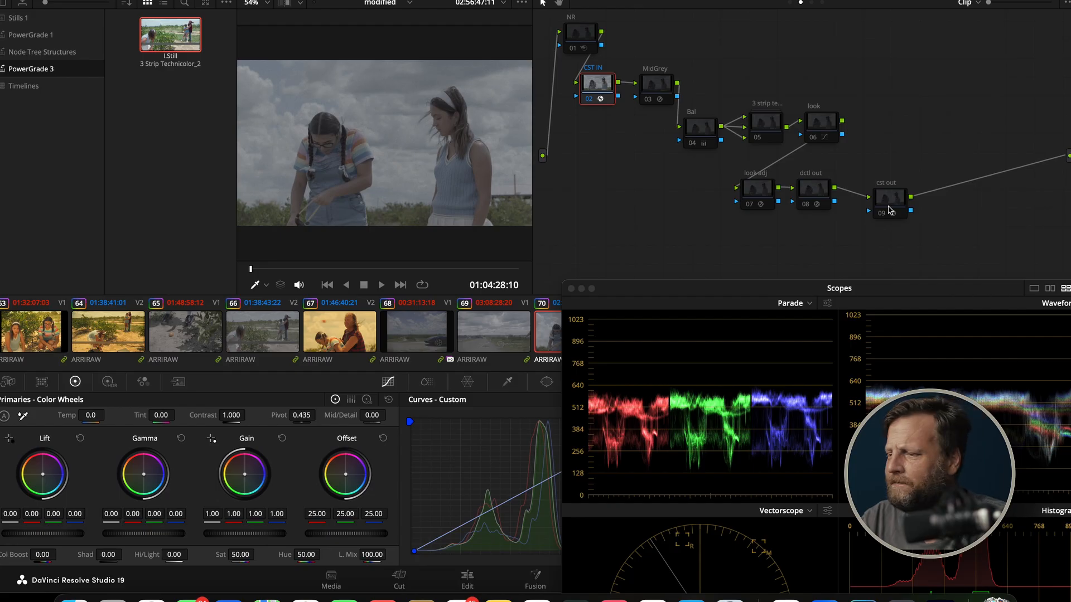
# Enable the cst out node and review its Color Space Transform and tone mapping settings
pyautogui.moveTo(888, 210); pyautogui.dragTo(891, 190)
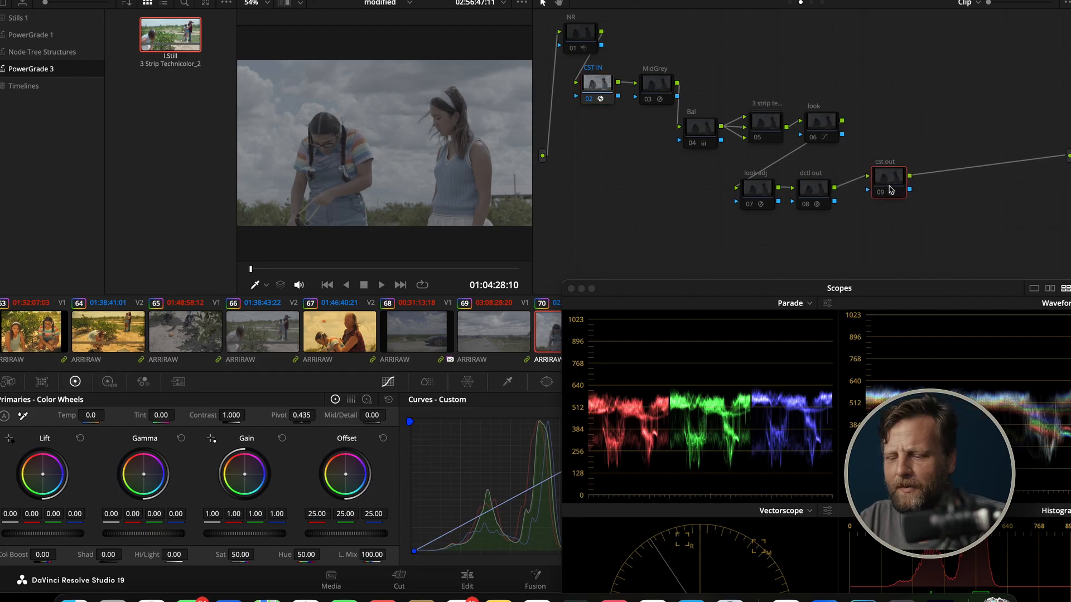
pyautogui.press('super+d')
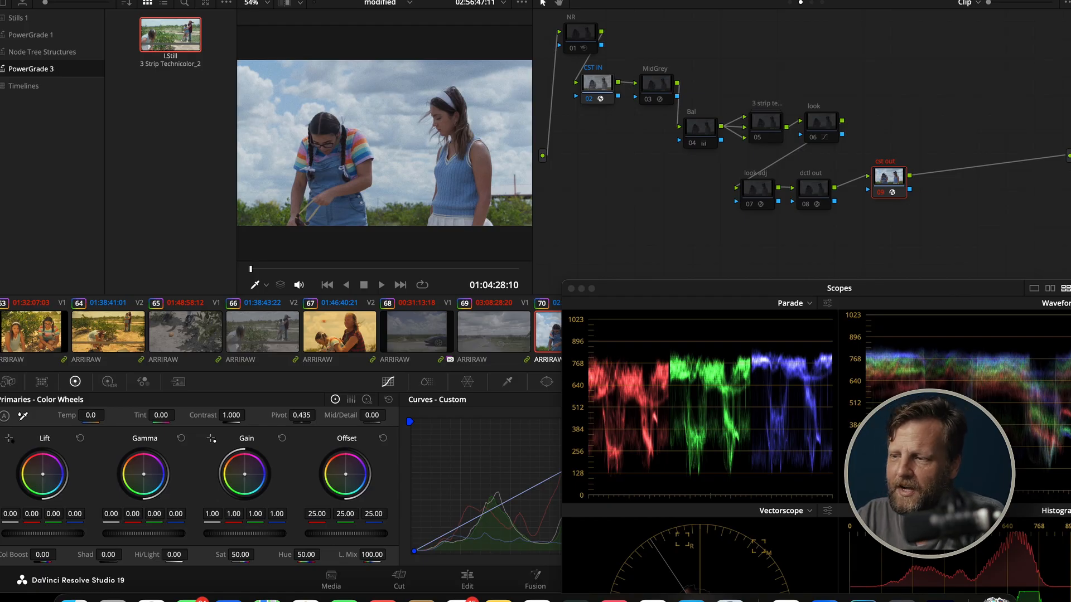
pyautogui.click(1000, 1)
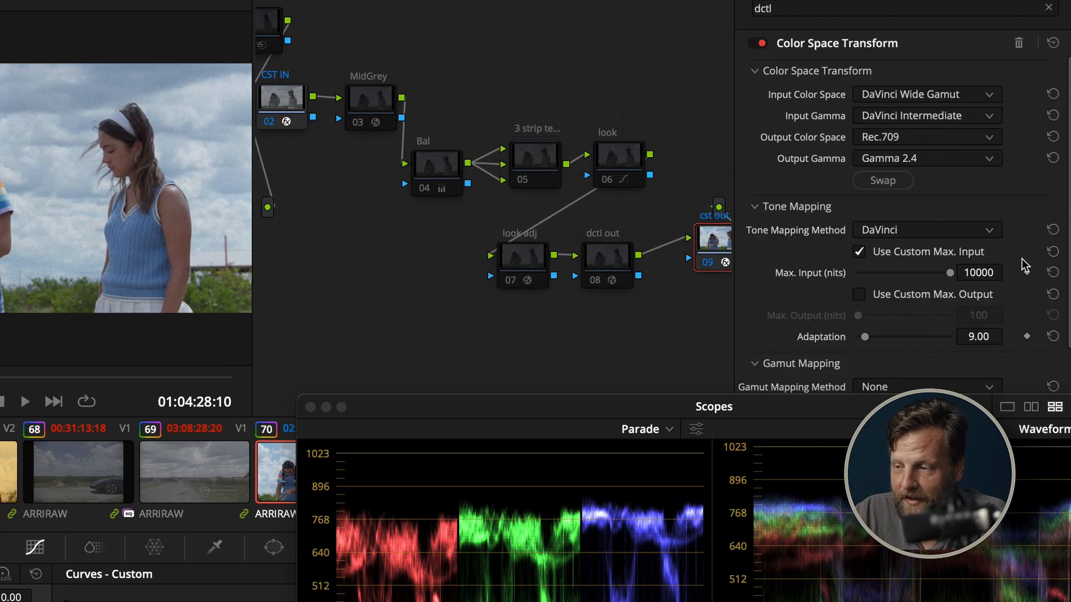
pyautogui.press('super+6')
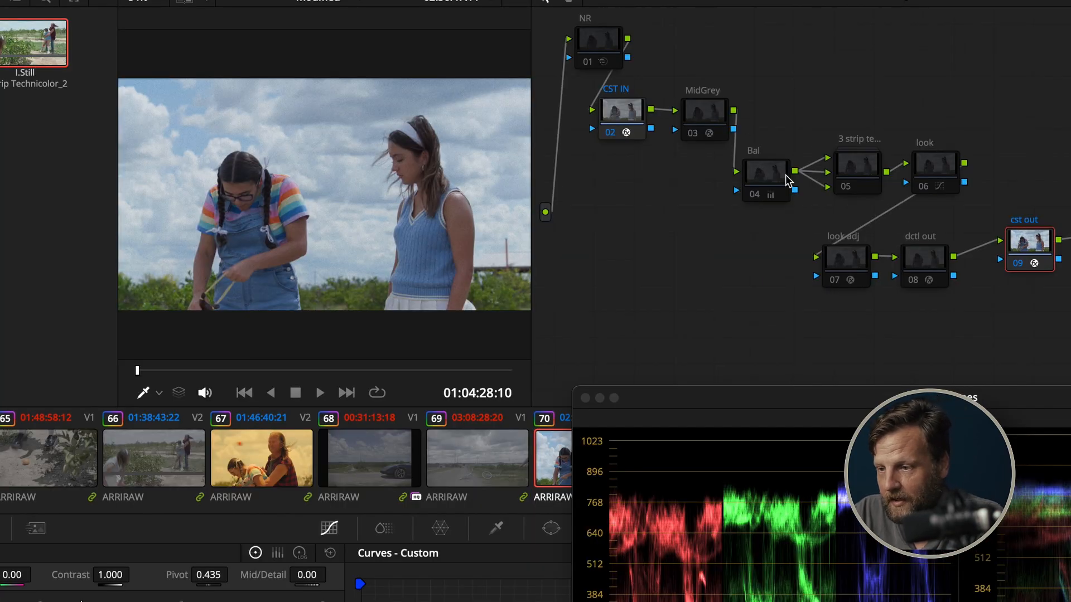
# Enable the Bal, 3 strip technicolor and look nodes one after another to rebuild the look
pyautogui.click(770, 178)
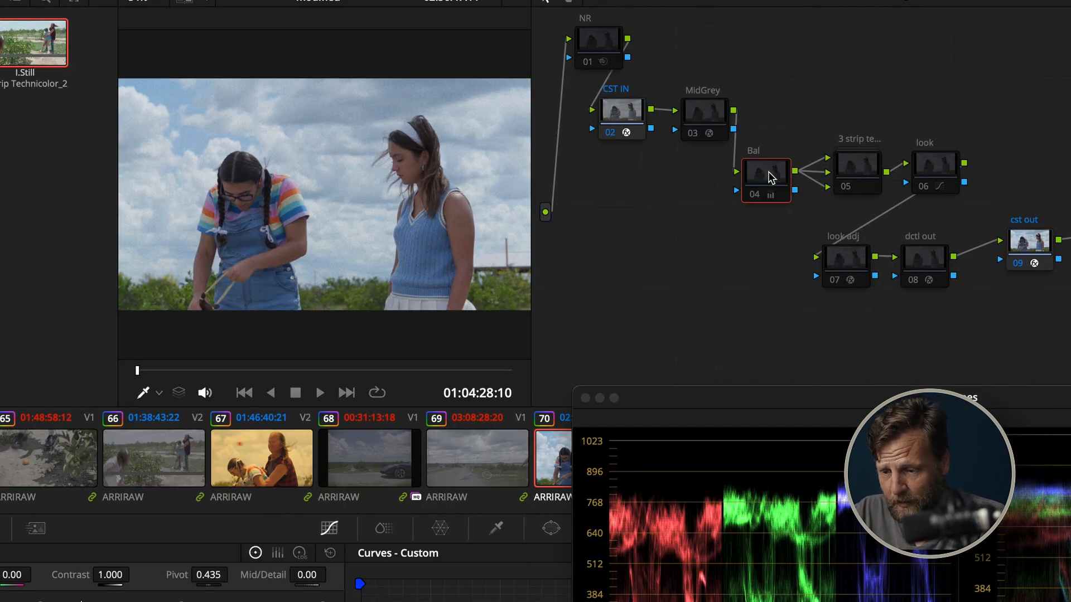
pyautogui.click(858, 172)
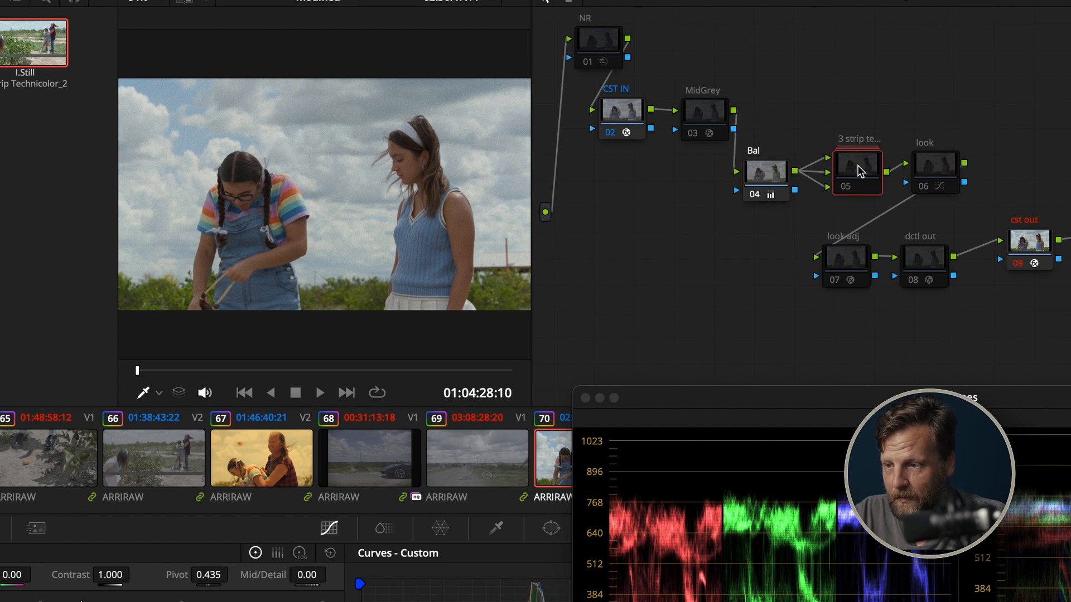
pyautogui.click(944, 179)
pyautogui.click(862, 167)
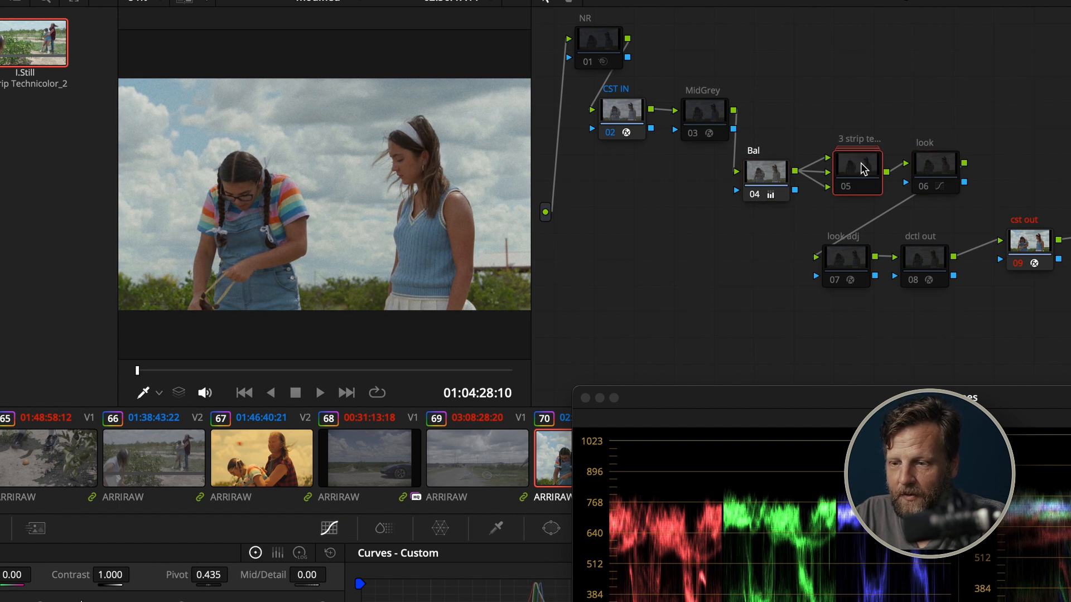
pyautogui.click(935, 167)
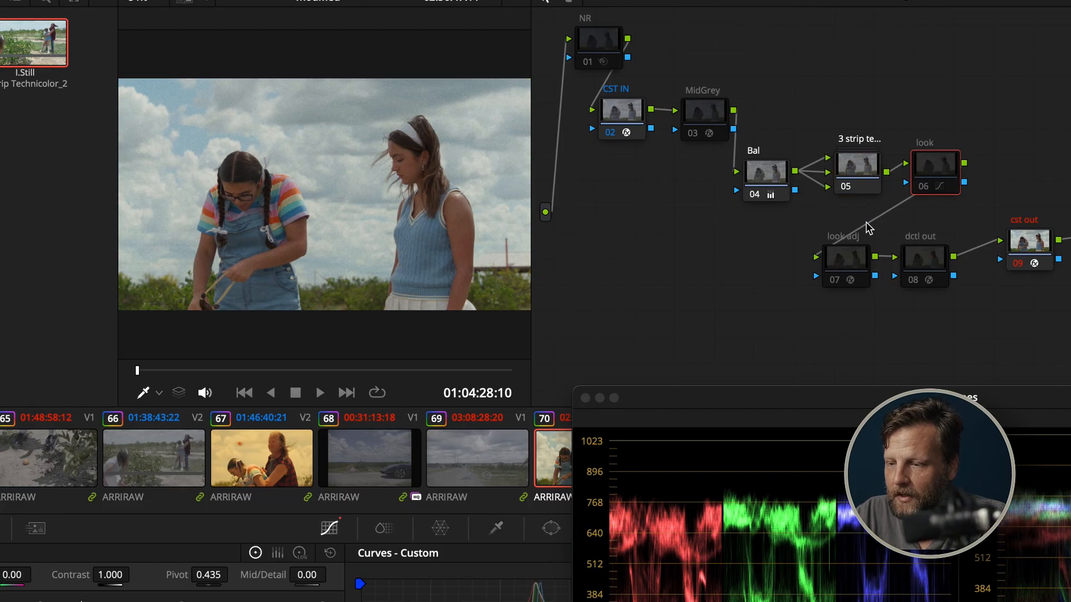
# Enable the look adj node and compare the image with and without it, leaving it on
pyautogui.click(852, 254)
pyautogui.press('super+d')
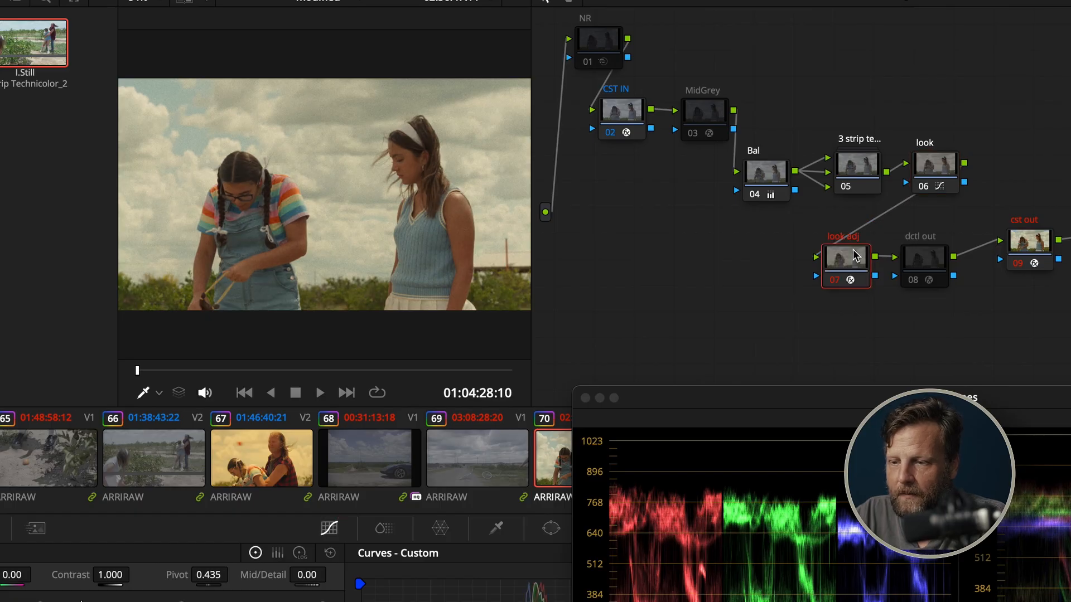
pyautogui.press('super+d')
pyautogui.press('super+d')
pyautogui.press('super+d')
pyautogui.press('super+d')
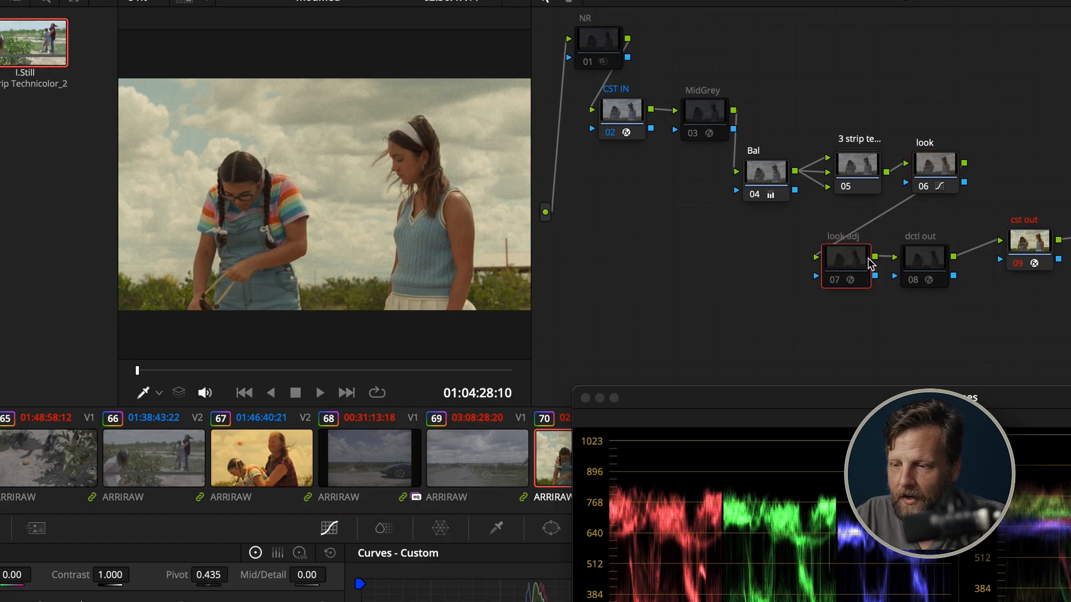
# Align the cst out node with dctl out, re-enable the NR node and open its motion effects settings
pyautogui.click(930, 269)
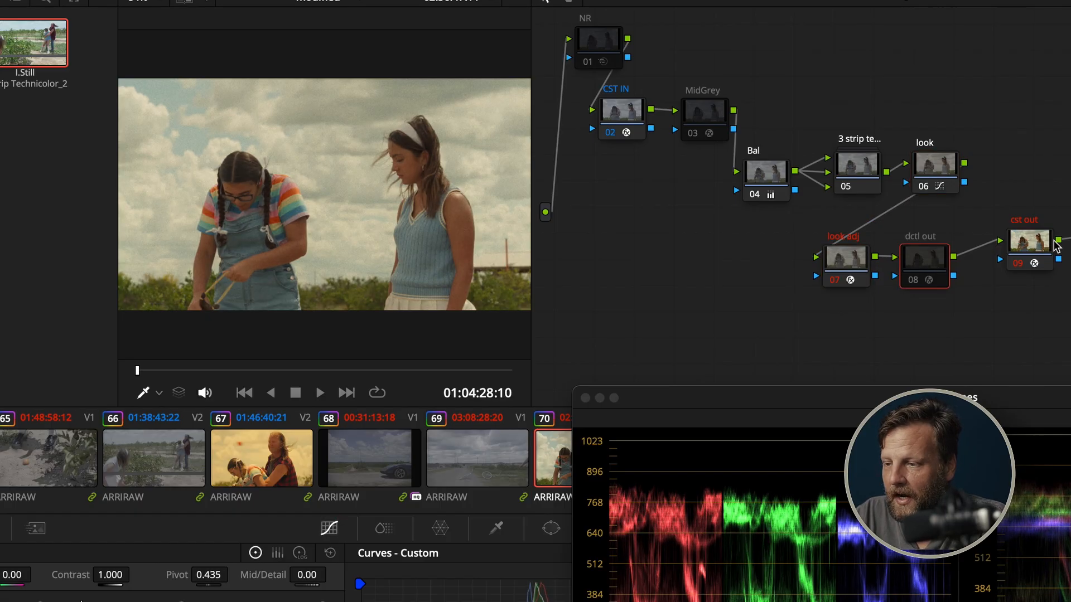
pyautogui.moveTo(1032, 254); pyautogui.dragTo(1032, 266)
pyautogui.click(603, 56)
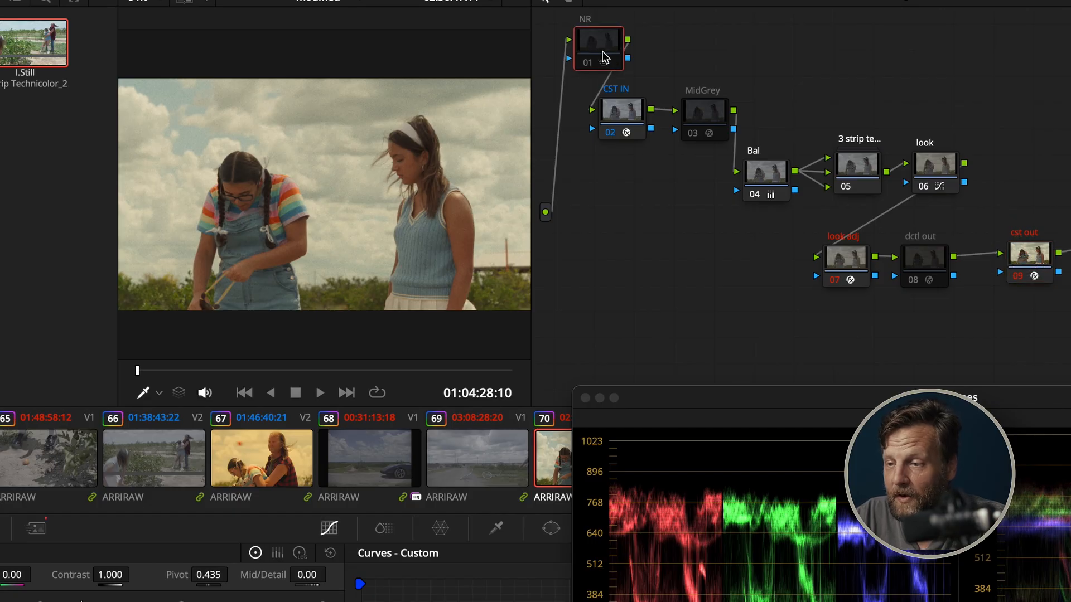
pyautogui.press('super+d')
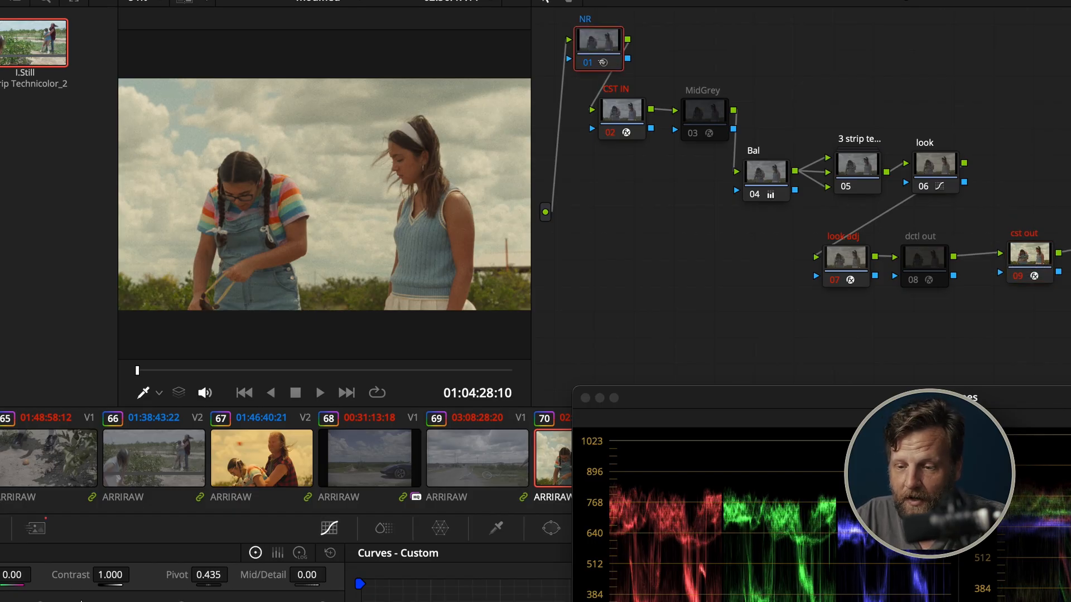
pyautogui.click(35, 528)
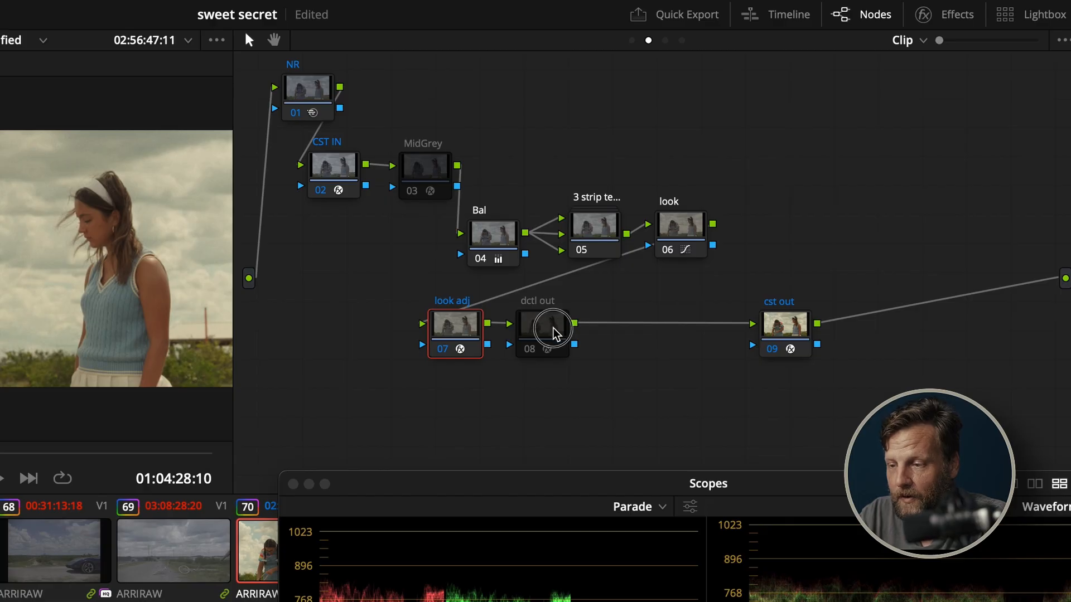
# Add a serial node after dctl out and set its blur radius to 0.46 on all channels for slight sharpening
pyautogui.click(553, 327)
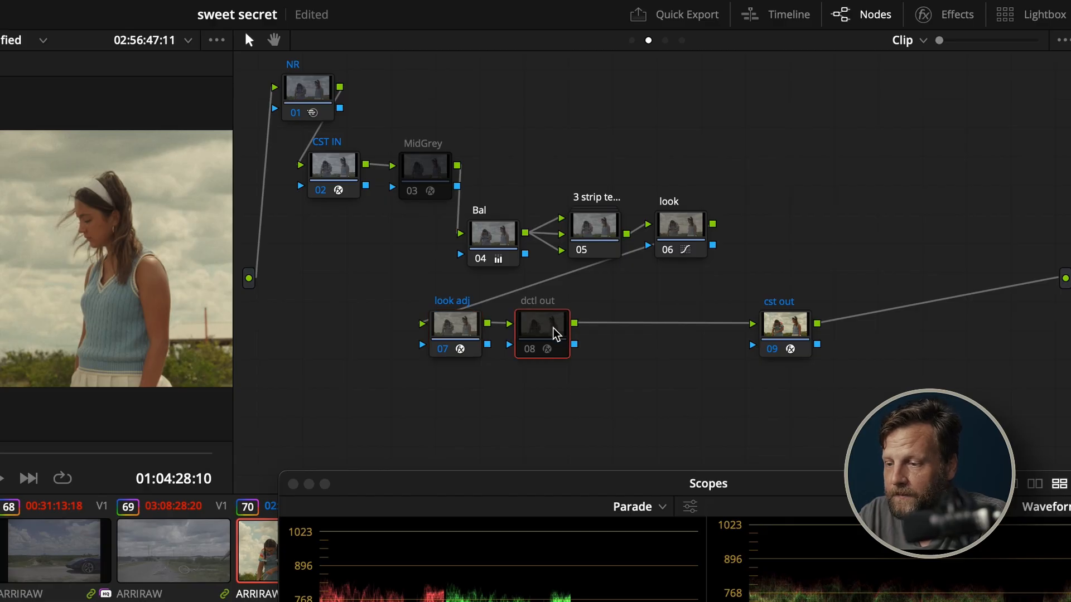
pyautogui.hotkey('alt', 's')
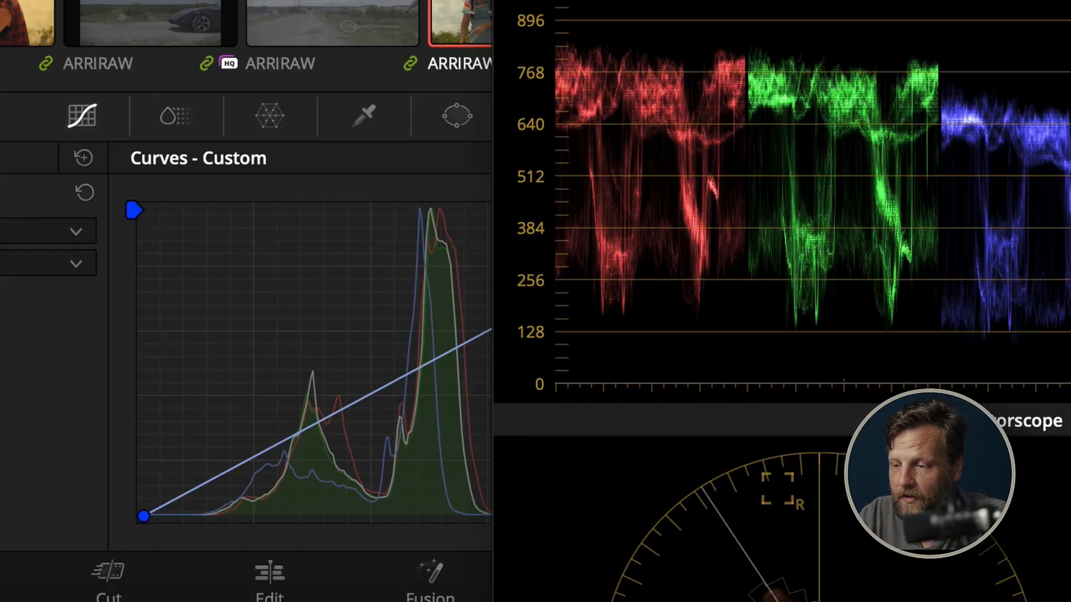
pyautogui.moveTo(842, 0); pyautogui.dragTo(917, 410)
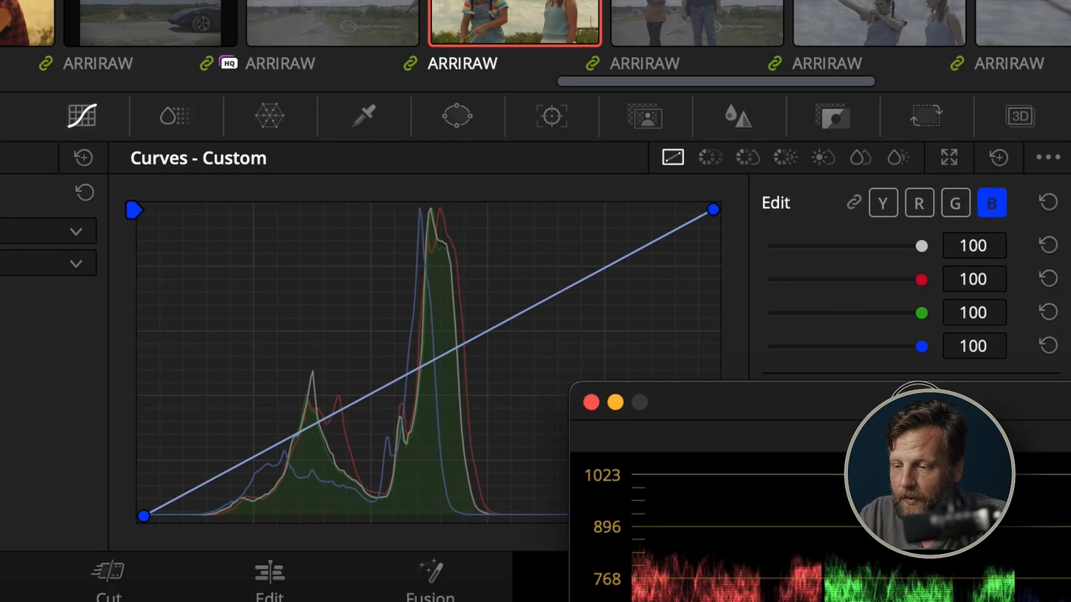
pyautogui.click(764, 126)
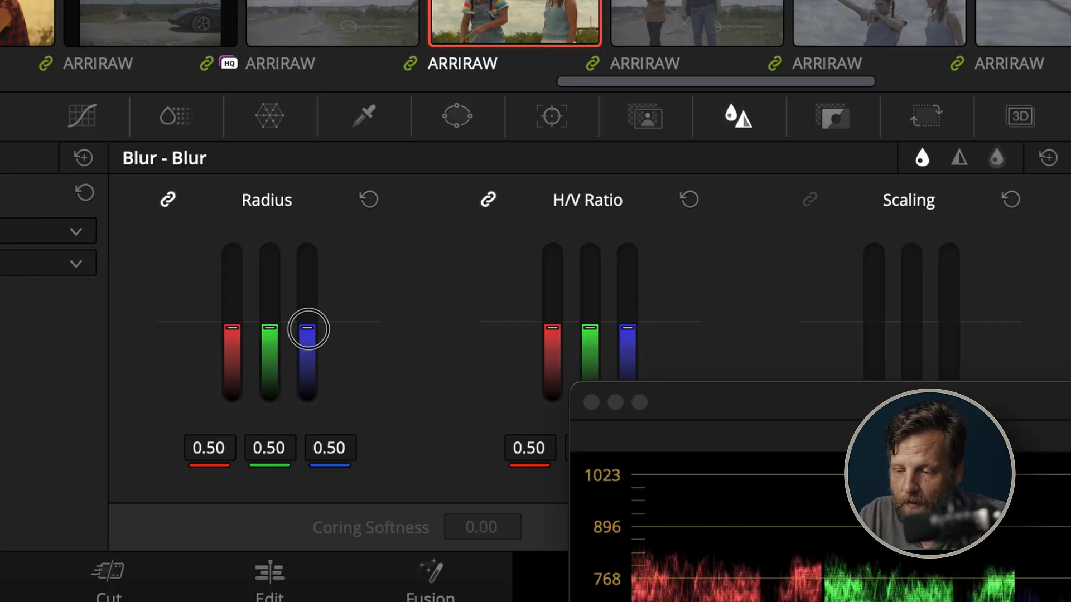
pyautogui.moveTo(308, 329); pyautogui.dragTo(304, 325)
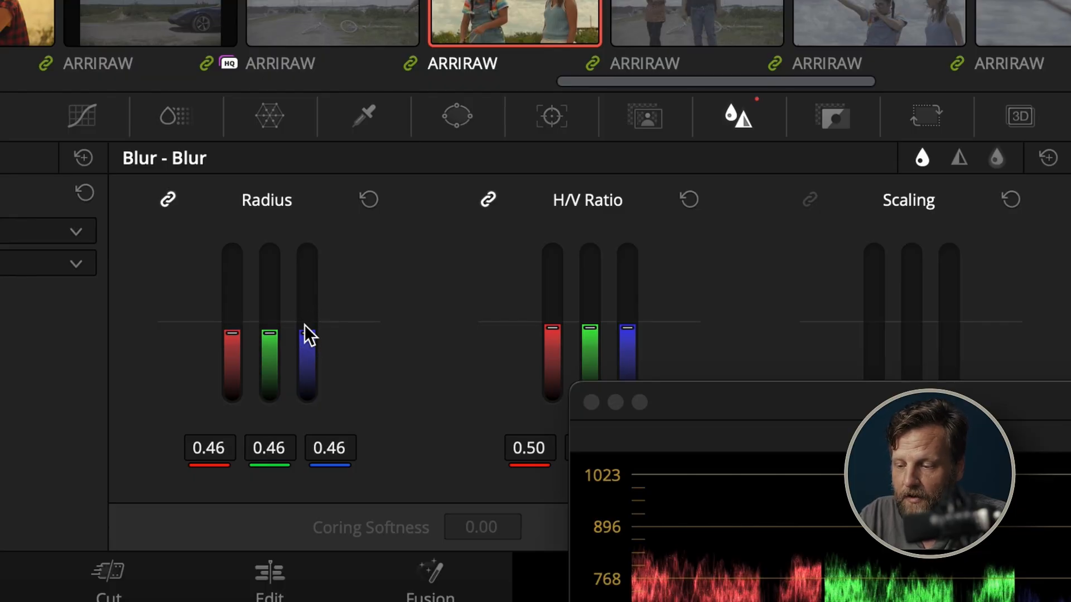